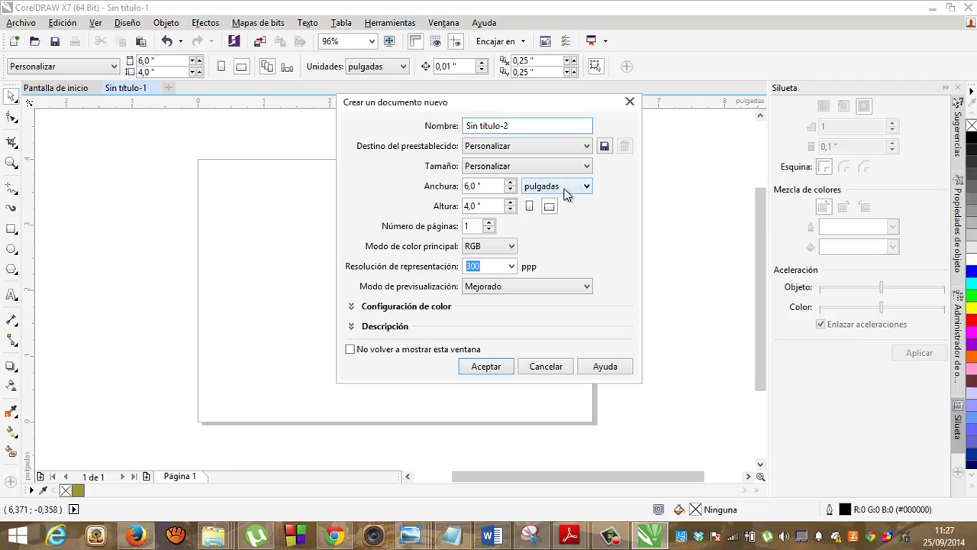
Step: Create a new custom document 6 by 4 inches in RGB mode at 300 ppp
{"action": "left_click", "coordinate": [565, 190]}
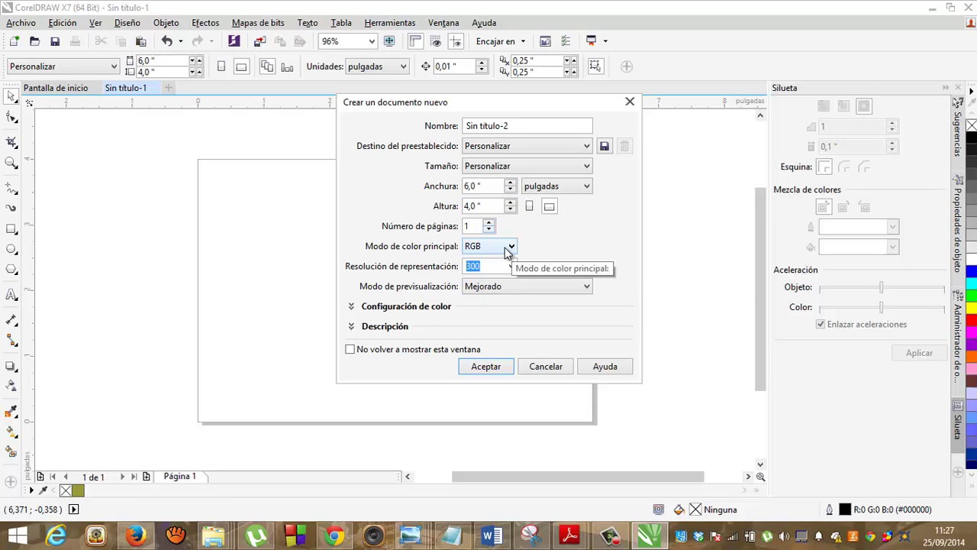
{"action": "left_click", "coordinate": [486, 366]}
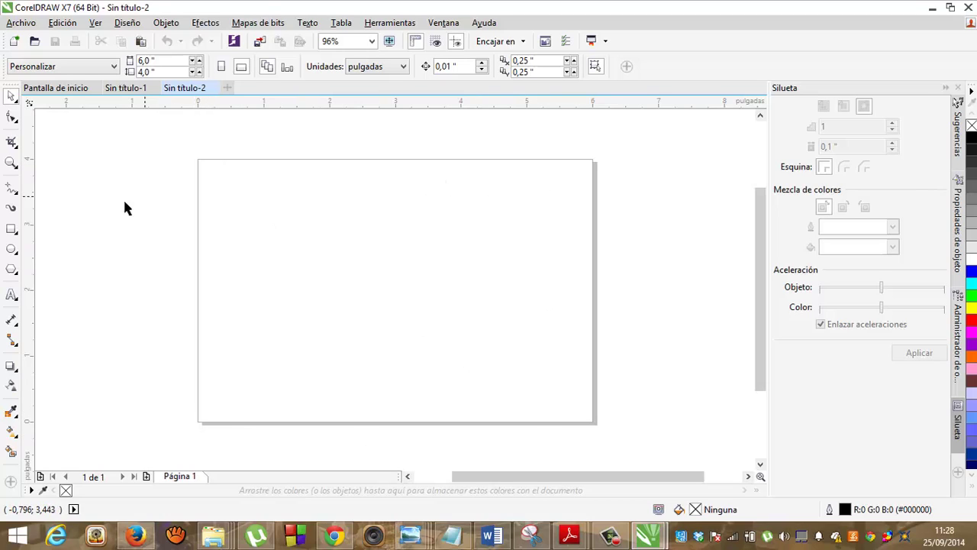
Step: Draw a rectangle about 4.7 by 2 inches in the page's lower half and fill it with Oliva (#999933)
{"action": "left_click", "coordinate": [12, 233]}
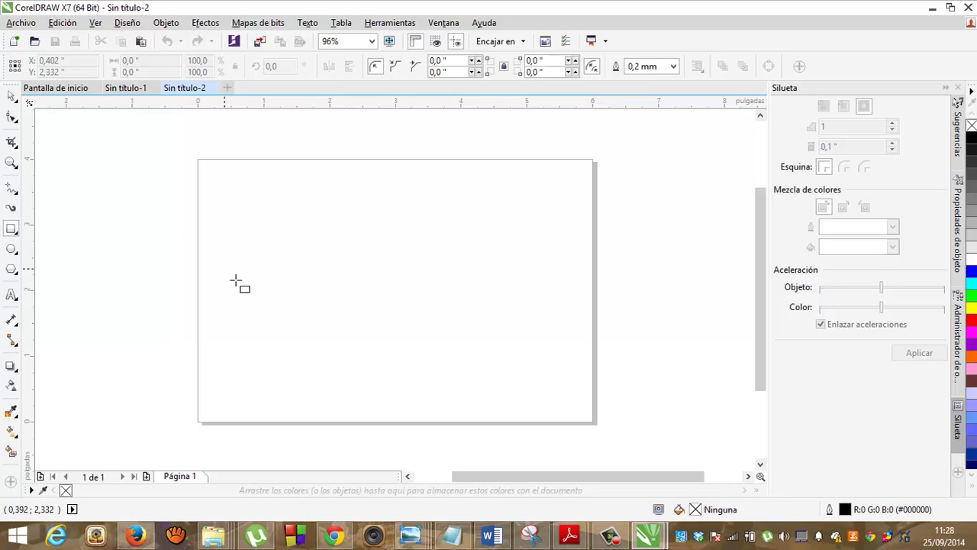
{"action": "left_click_drag", "start_coordinate": [224, 269], "coordinate": [535, 403]}
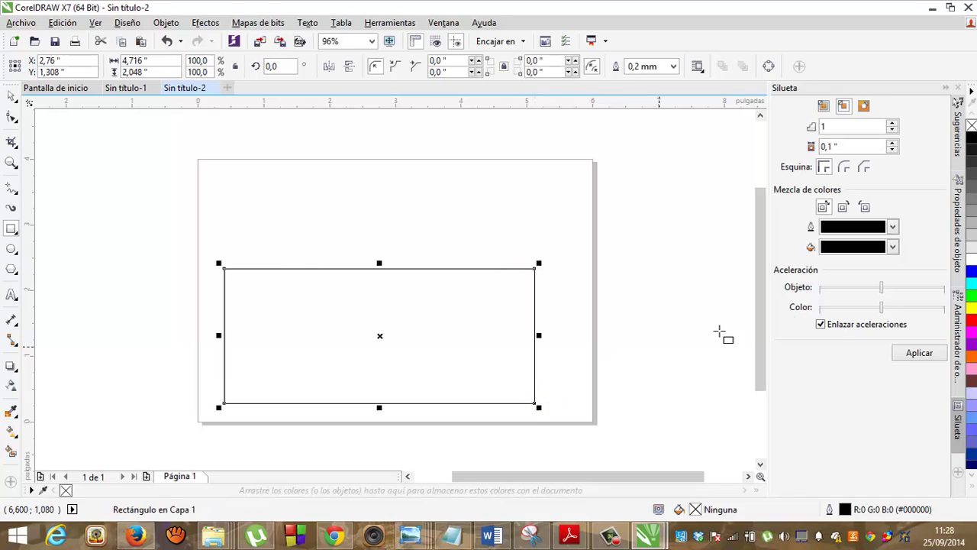
{"action": "left_click", "coordinate": [971, 475]}
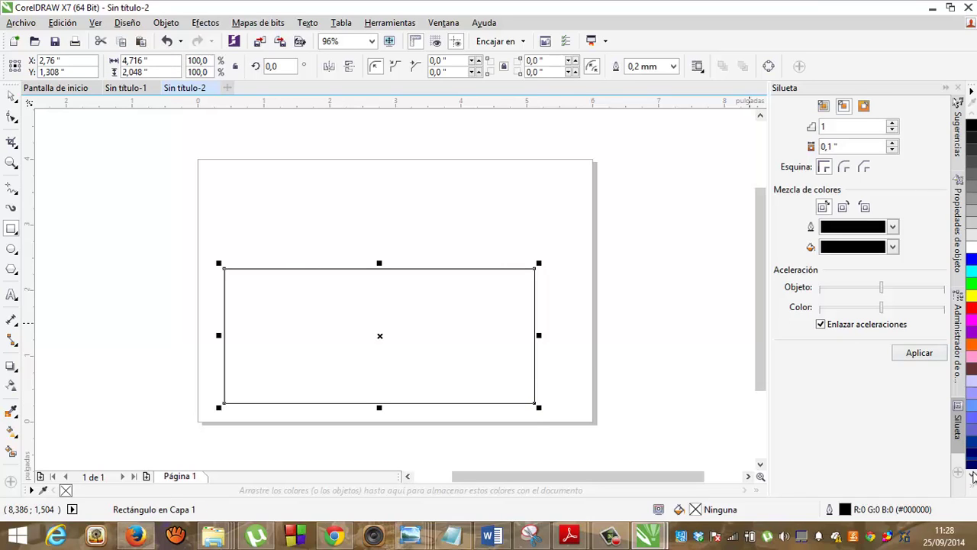
{"action": "left_click", "coordinate": [971, 475]}
{"action": "left_click", "coordinate": [972, 475]}
{"action": "left_click", "coordinate": [972, 474]}
{"action": "left_click", "coordinate": [972, 475]}
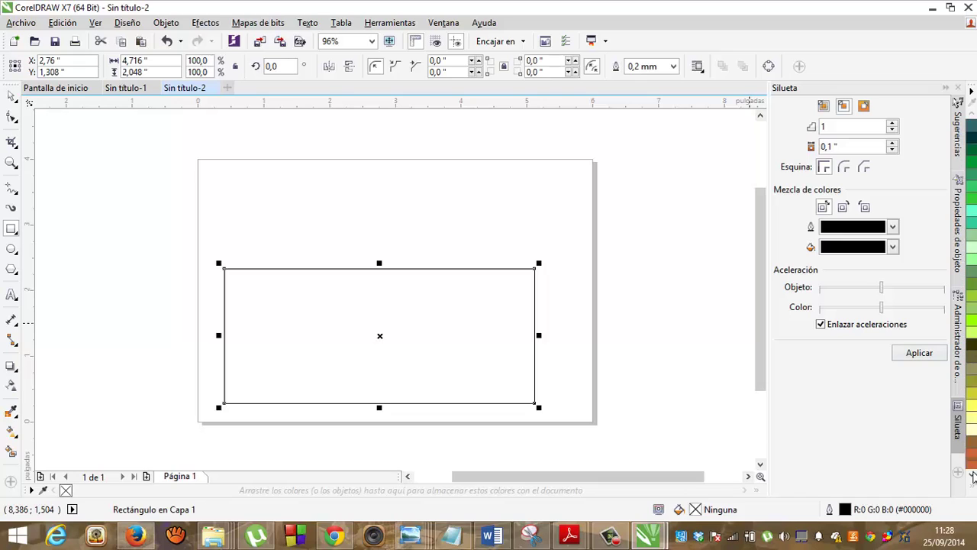
{"action": "left_click", "coordinate": [971, 474]}
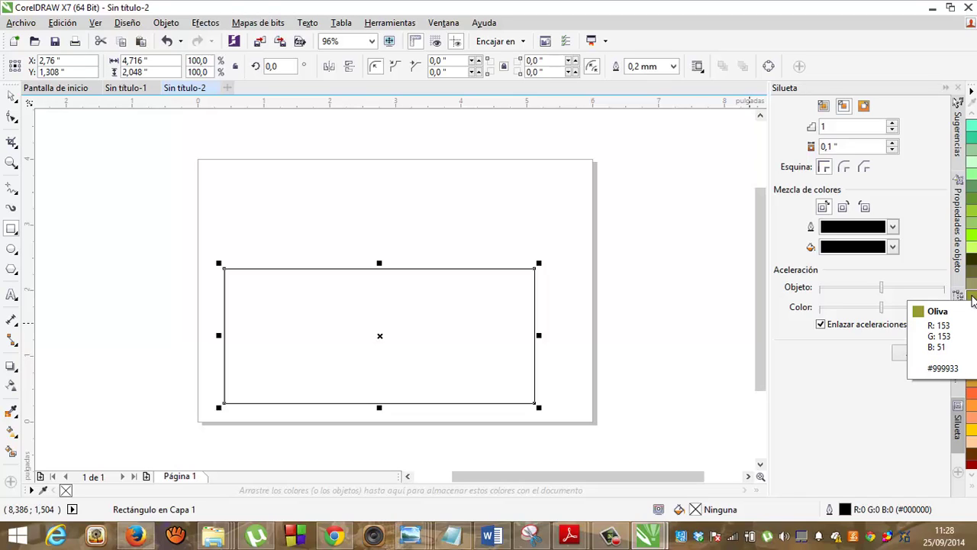
{"action": "left_click", "coordinate": [972, 300]}
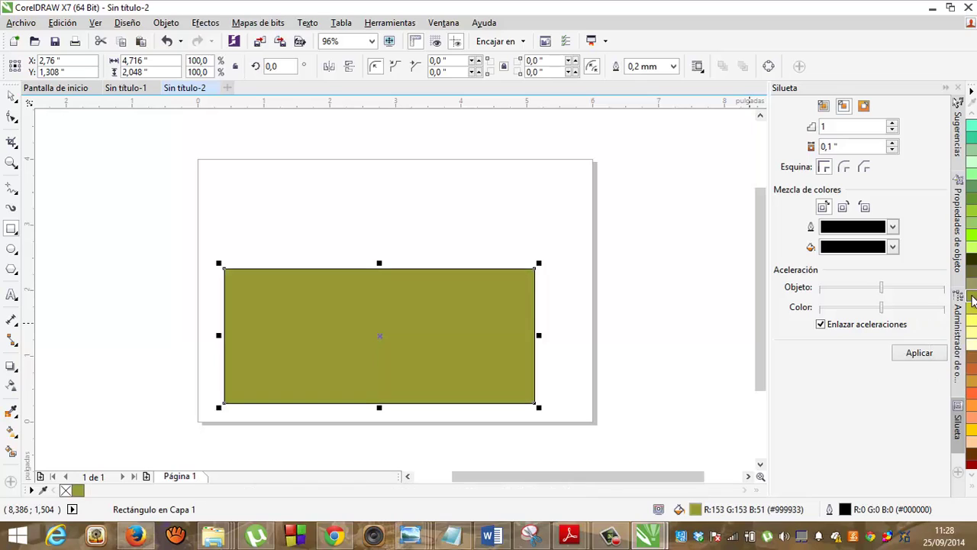
Step: Try cyan and green outlines on the olive rectangle, and finally remove its outline
{"action": "left_click", "coordinate": [972, 116]}
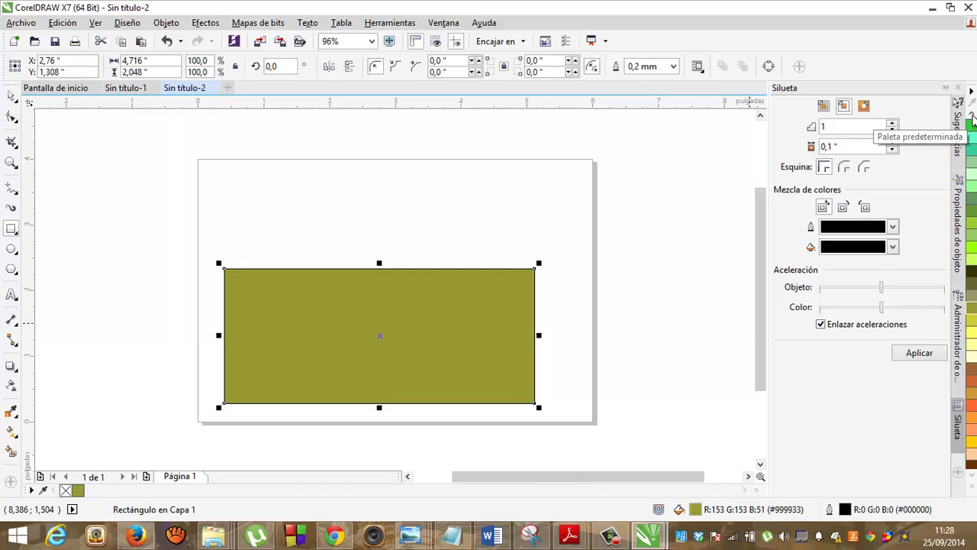
{"action": "left_click", "coordinate": [973, 115]}
{"action": "left_click", "coordinate": [972, 115]}
{"action": "left_click", "coordinate": [972, 116]}
{"action": "left_click", "coordinate": [972, 116]}
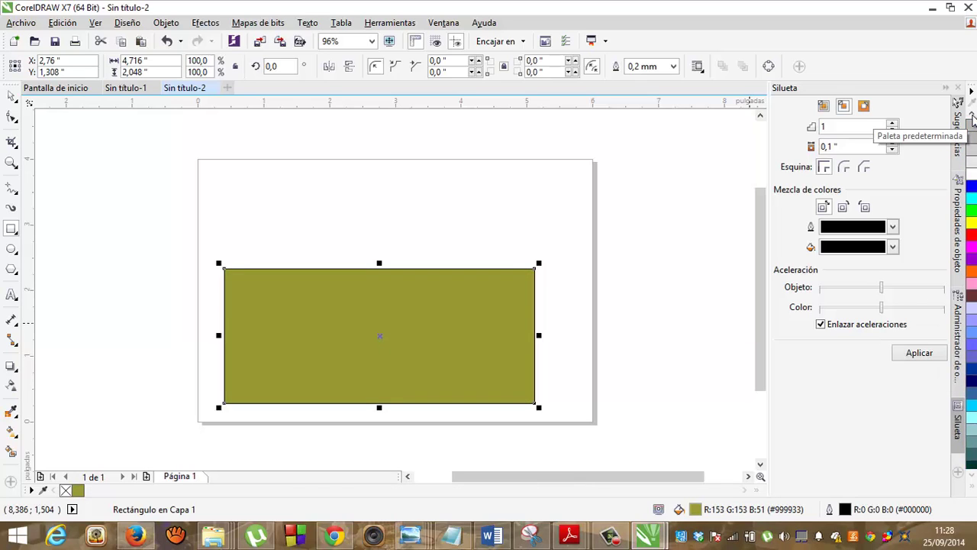
{"action": "left_click", "coordinate": [972, 115]}
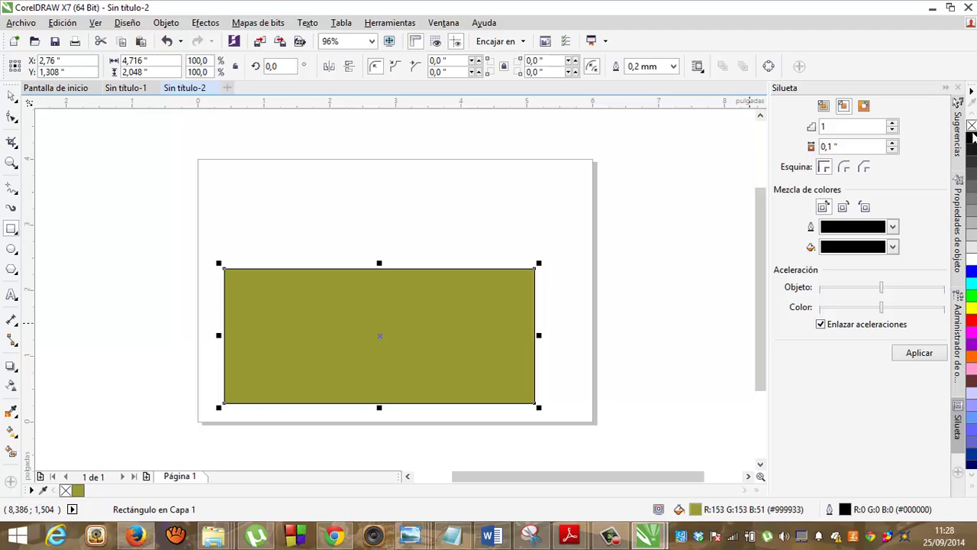
{"action": "right_click", "coordinate": [972, 284]}
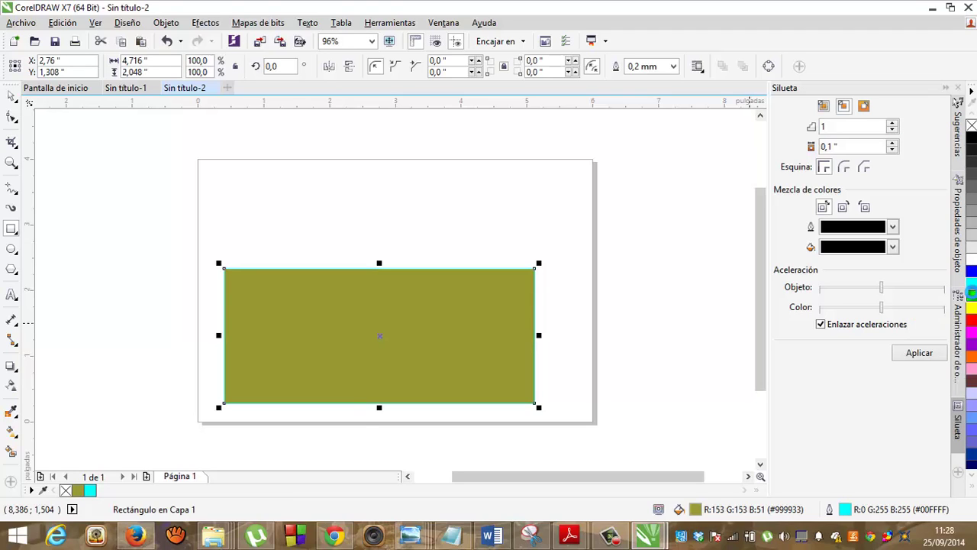
{"action": "right_click", "coordinate": [972, 296]}
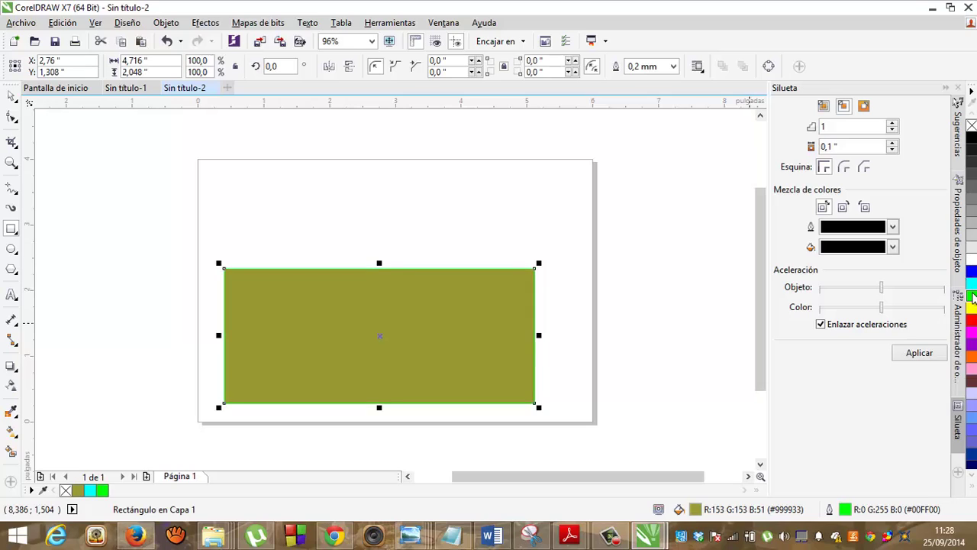
{"action": "right_click", "coordinate": [972, 127]}
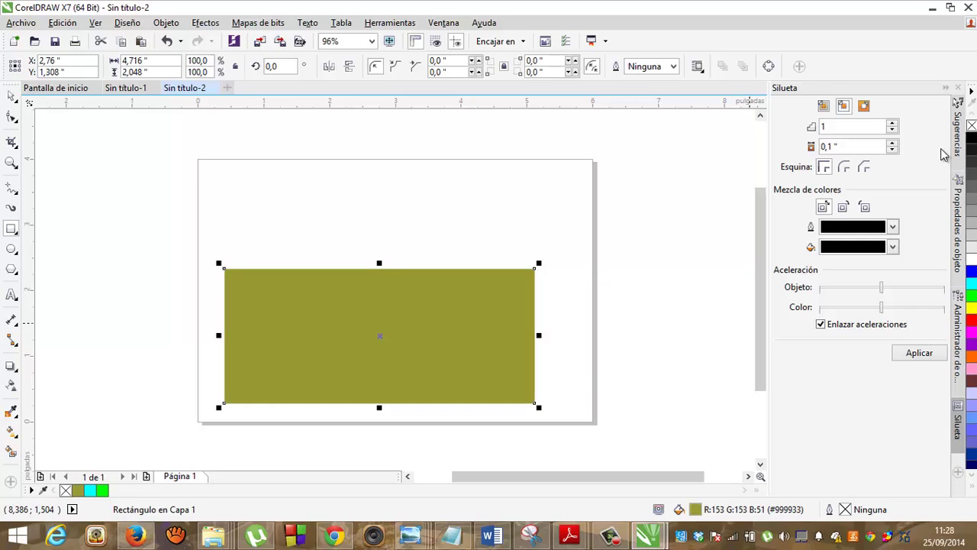
Step: Draw a second rectangle about 4.5 by 1 inches above the olive one, near the page's upper edge
{"action": "left_click", "coordinate": [11, 98]}
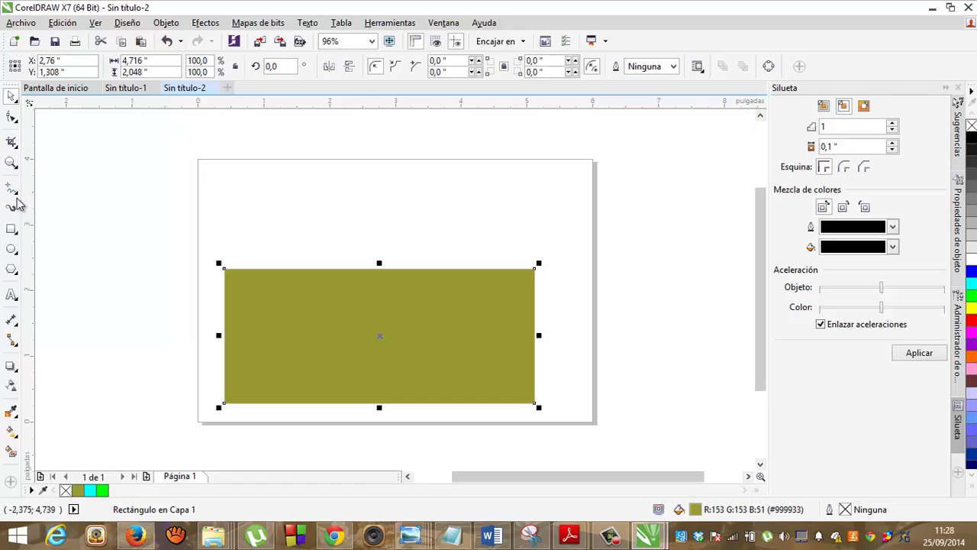
{"action": "left_click", "coordinate": [11, 228]}
{"action": "mouse_move", "coordinate": [236, 173]}
{"action": "left_mouse_down"}
{"action": "mouse_move", "coordinate": [397, 232]}
{"action": "mouse_move", "coordinate": [532, 239]}
{"action": "left_mouse_up"}
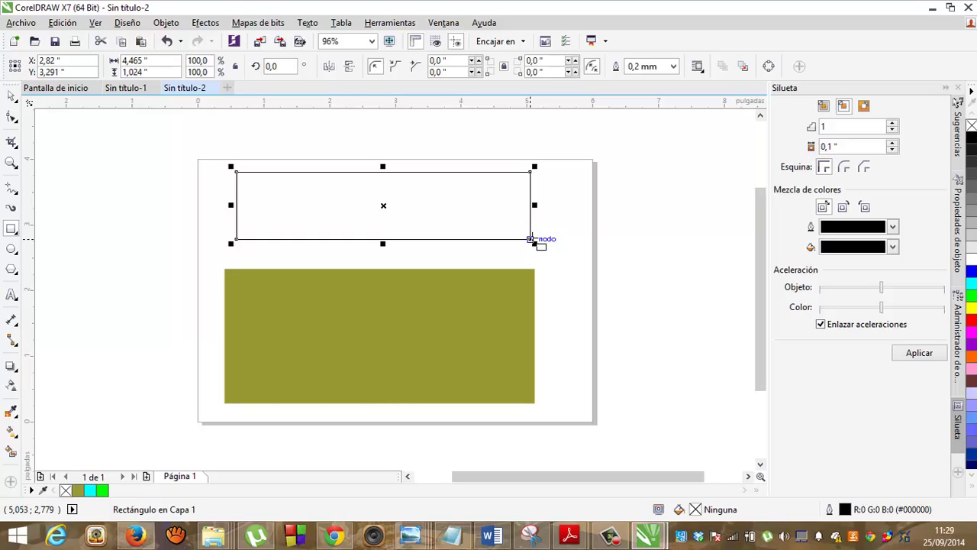
Step: Give the upper rectangle a uniform fill of R 81, G 50, B 44 and remove its outline
{"action": "double_click", "coordinate": [697, 509]}
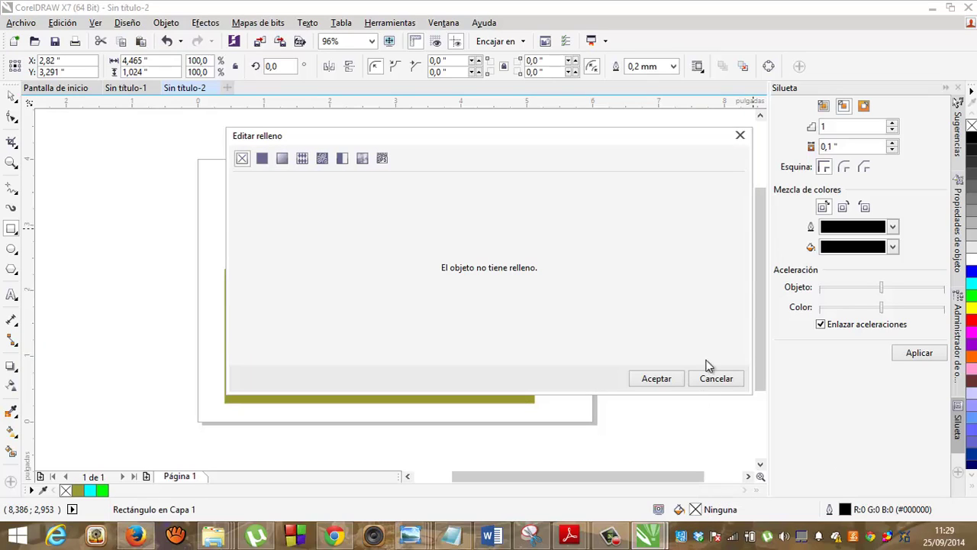
{"action": "left_click", "coordinate": [261, 160]}
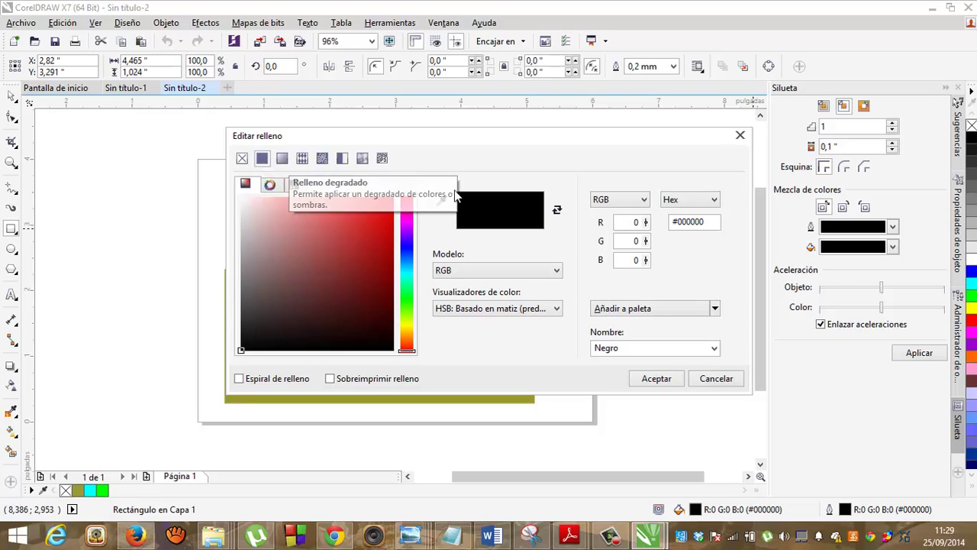
{"action": "double_click", "coordinate": [635, 221]}
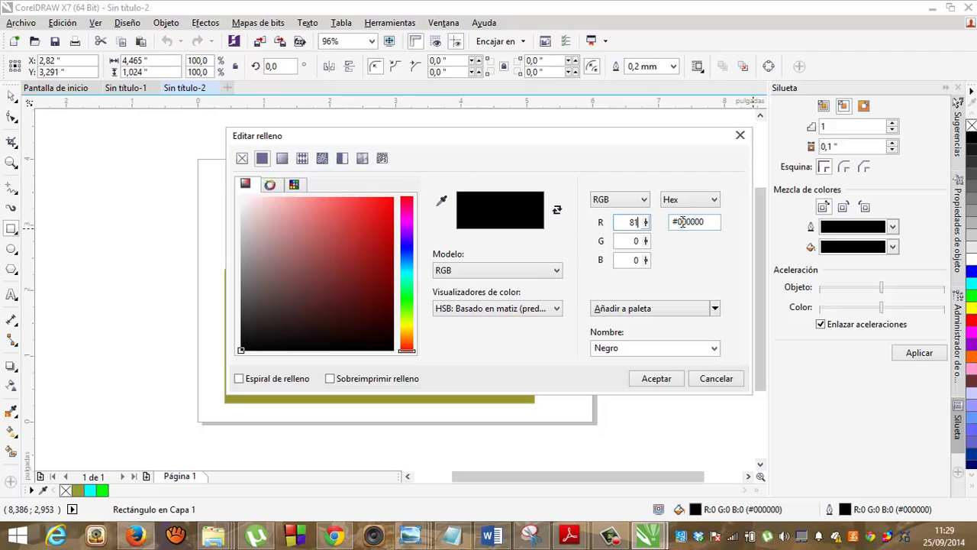
{"action": "key", "text": "Tab"}
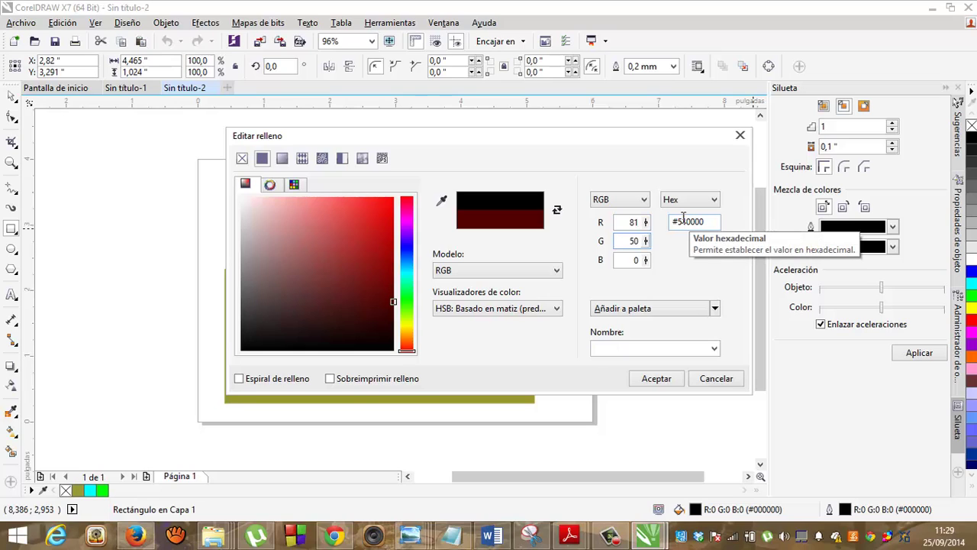
{"action": "type", "text": "50"}
{"action": "key", "text": "Tab"}
{"action": "type", "text": "44"}
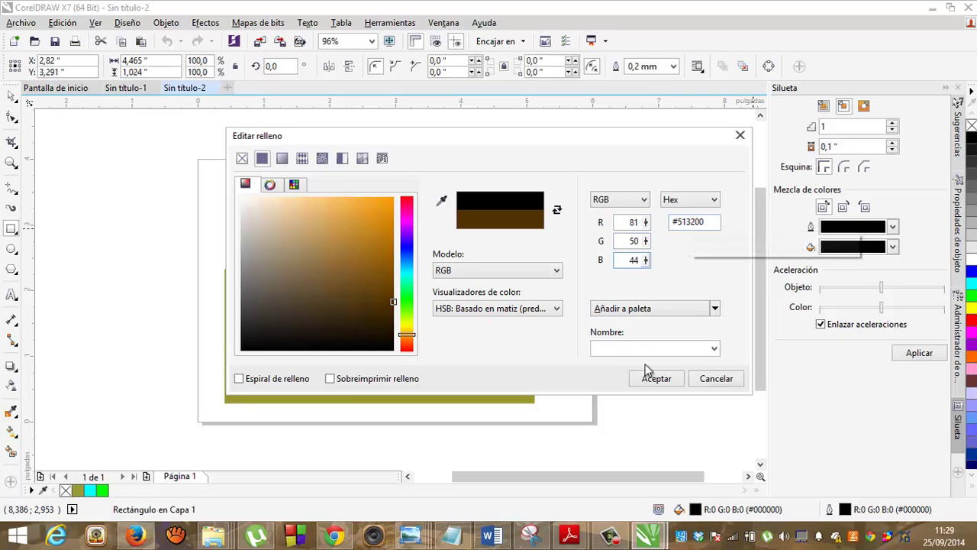
{"action": "left_click", "coordinate": [646, 379]}
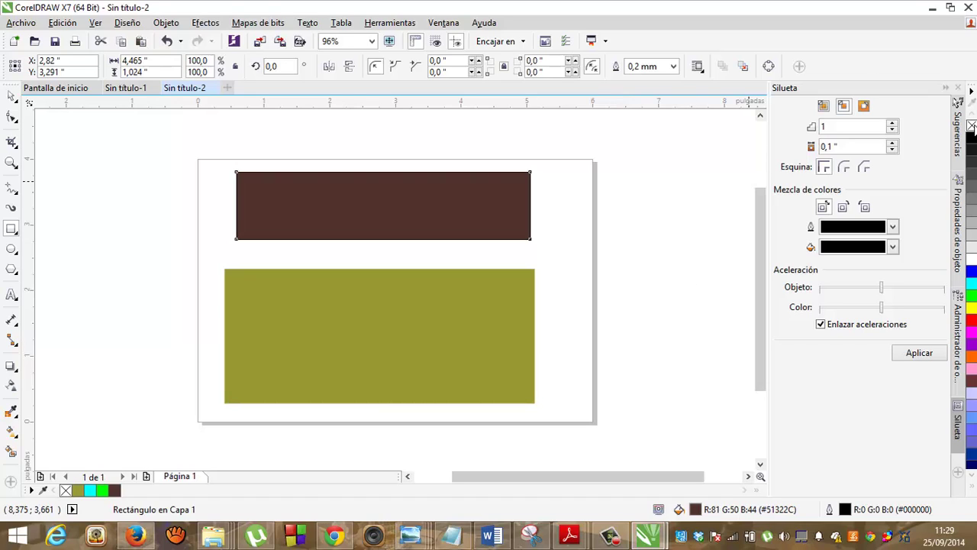
{"action": "right_click", "coordinate": [971, 126]}
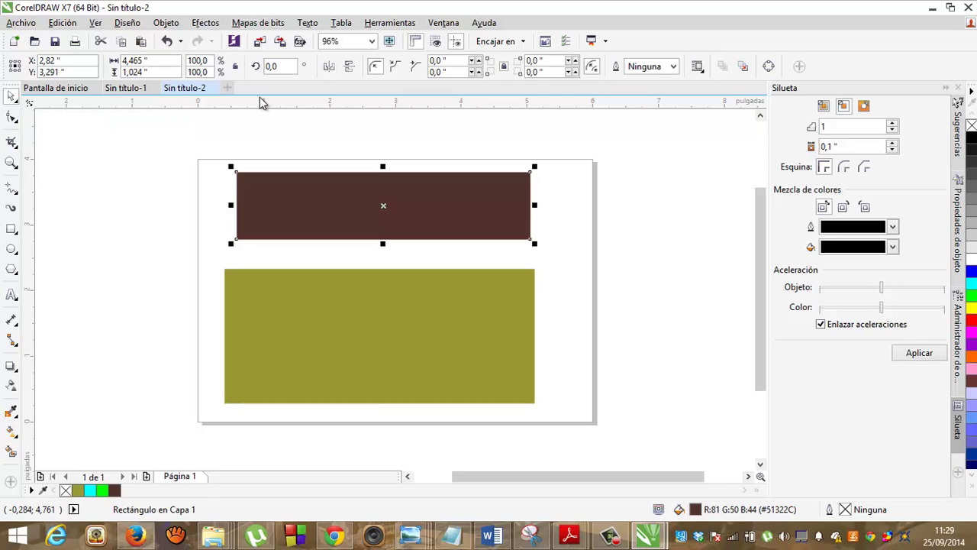
Step: Place a horizontal guideline across the page at about 1 inch on the vertical ruler
{"action": "left_click", "coordinate": [96, 24]}
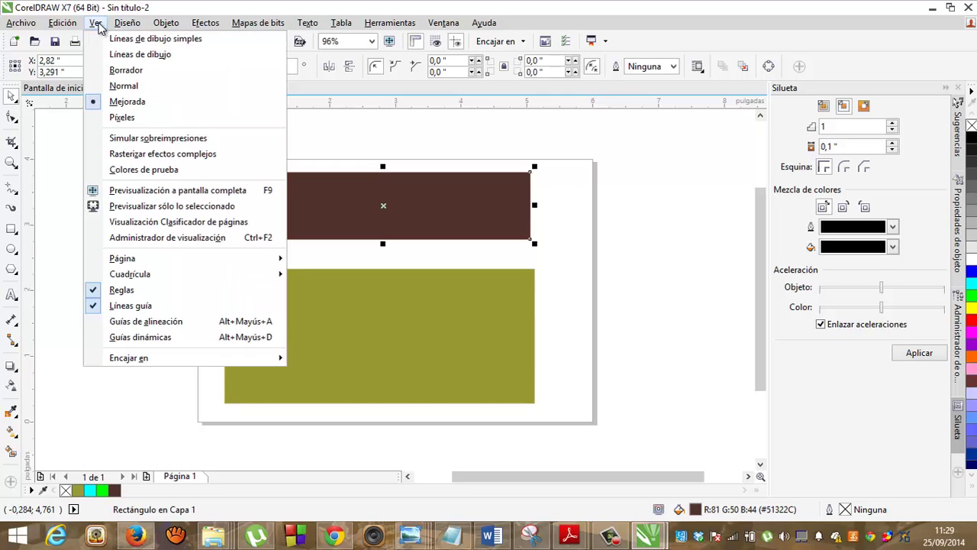
{"action": "left_click", "coordinate": [238, 6]}
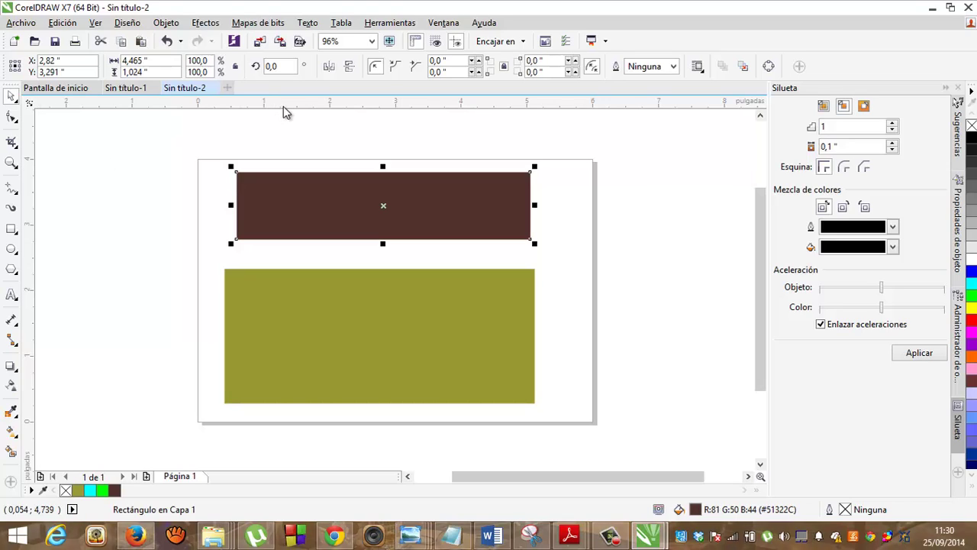
{"action": "left_click_drag", "start_coordinate": [284, 102], "coordinate": [279, 337]}
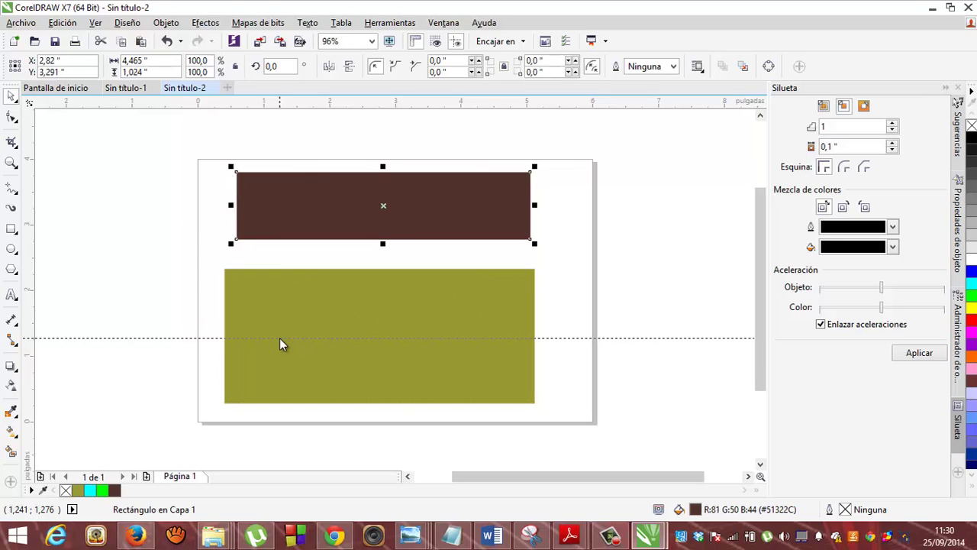
{"action": "left_click_drag", "start_coordinate": [279, 338], "coordinate": [275, 356]}
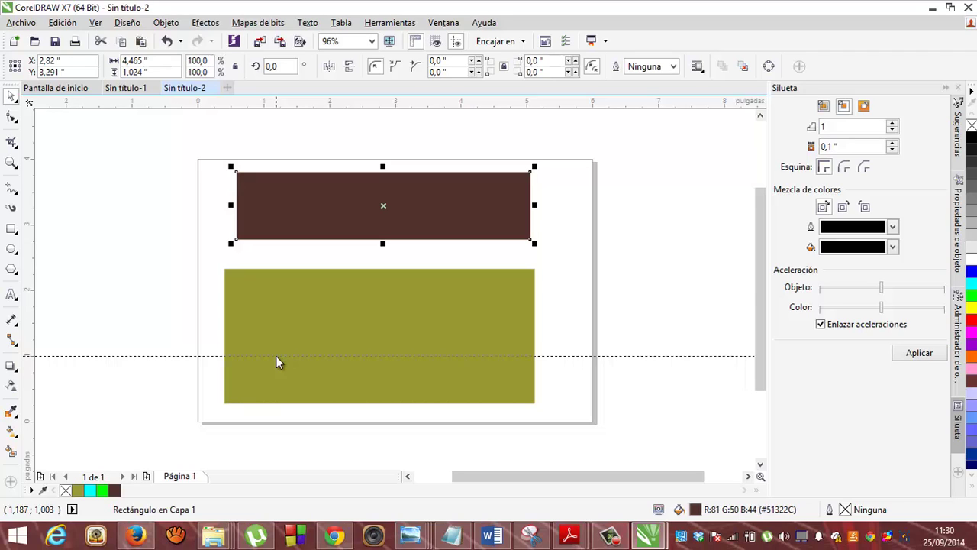
{"action": "left_click", "coordinate": [276, 356]}
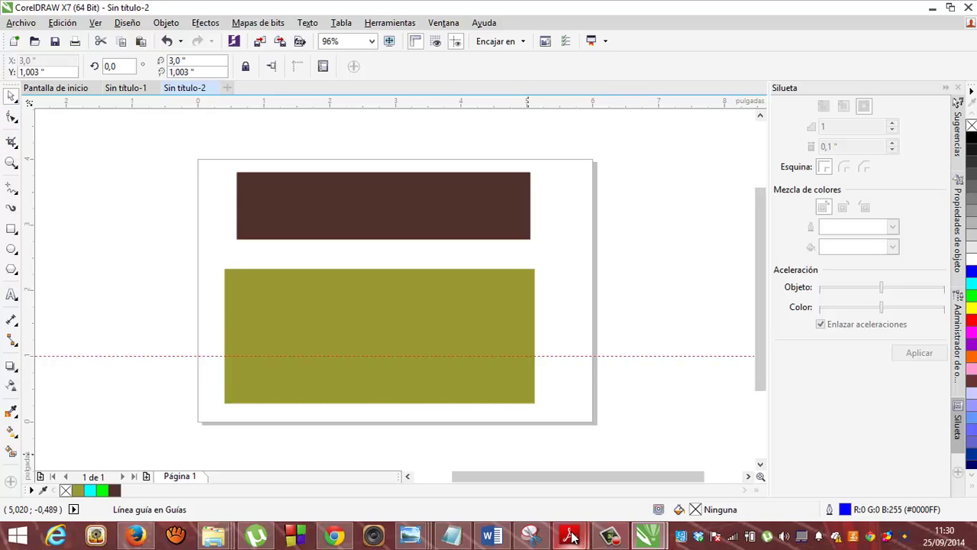
Step: Switch to Adobe Reader to examine the finished poster design in dr_3.pdf, and return to CorelDRAW
{"action": "mouse_move", "coordinate": [572, 536]}
{"action": "left_click", "coordinate": [605, 473]}
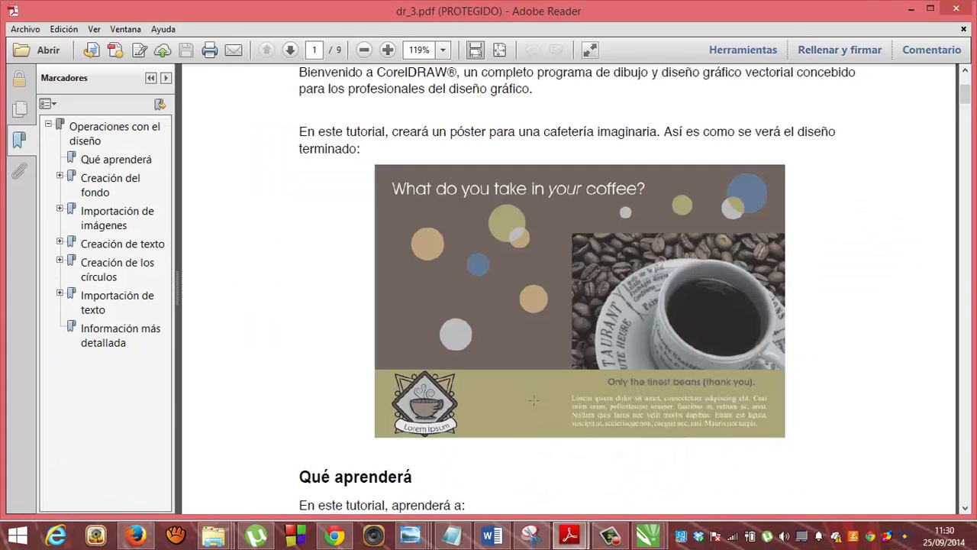
{"action": "left_click", "coordinate": [910, 9]}
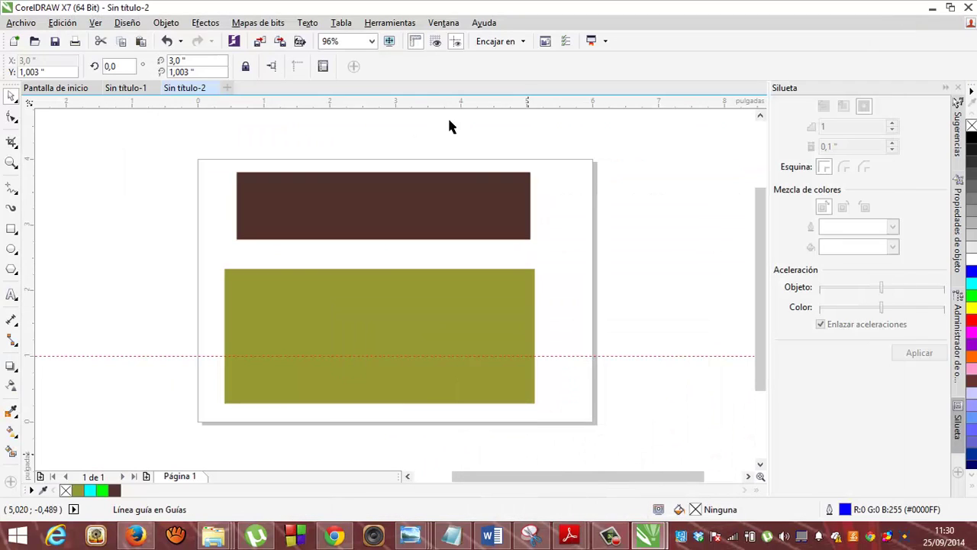
Step: Resize the olive rectangle to fill the page area below the guideline from edge to edge
{"action": "left_click", "coordinate": [316, 330]}
{"action": "left_click_drag", "start_coordinate": [379, 264], "coordinate": [380, 354]}
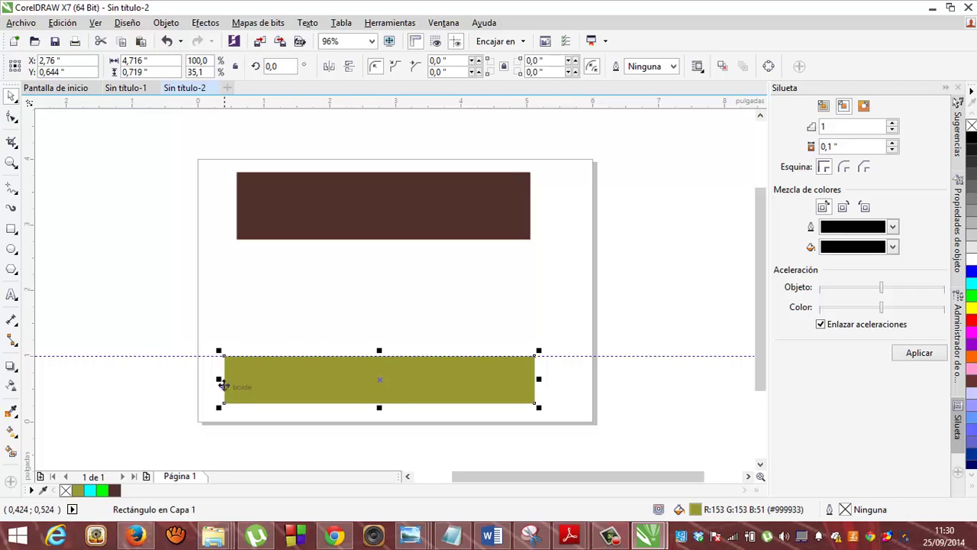
{"action": "left_click_drag", "start_coordinate": [218, 379], "coordinate": [191, 380]}
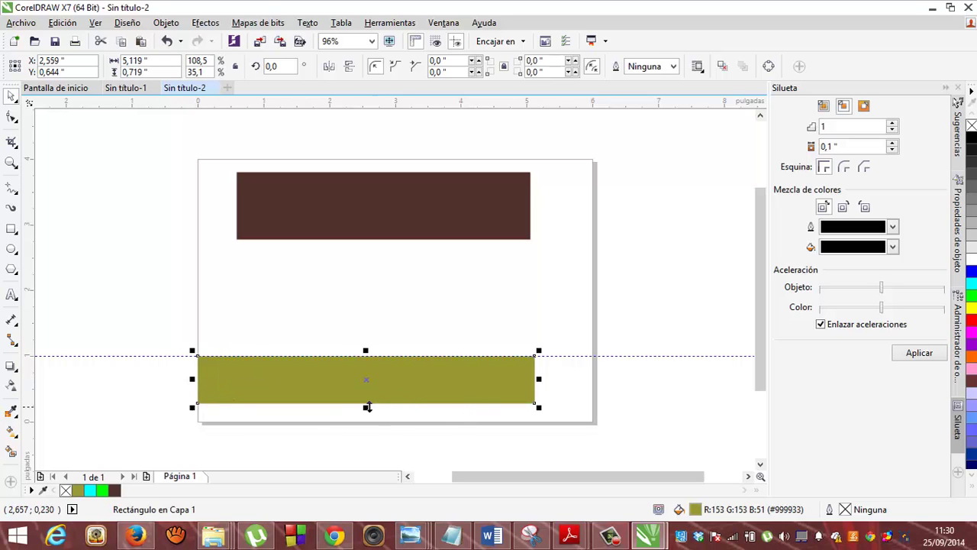
{"action": "left_click_drag", "start_coordinate": [366, 410], "coordinate": [366, 425]}
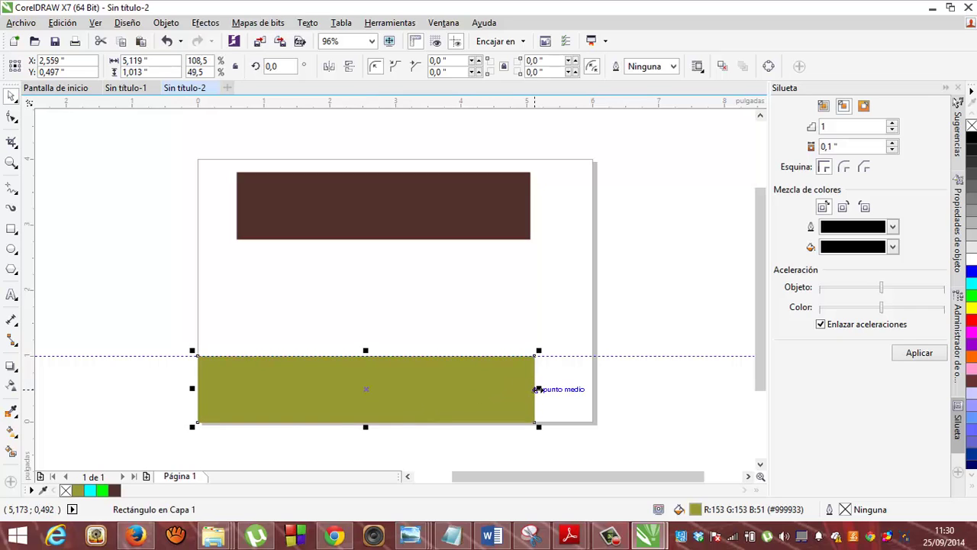
{"action": "left_click_drag", "start_coordinate": [535, 389], "coordinate": [596, 396]}
Step: Align the brown rectangle with the page's upper edge and enlarge it to the page width, about 5.99 by 1.37 inches
{"action": "left_click", "coordinate": [420, 187]}
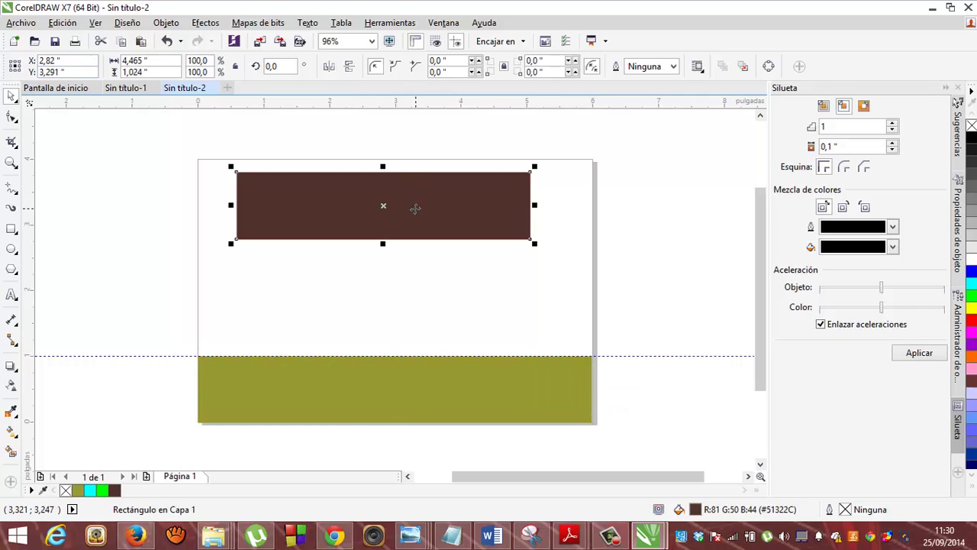
{"action": "mouse_move", "coordinate": [394, 204]}
{"action": "left_mouse_down"}
{"action": "mouse_move", "coordinate": [381, 199]}
{"action": "mouse_move", "coordinate": [392, 200]}
{"action": "left_mouse_up"}
{"action": "left_click_drag", "start_coordinate": [497, 229], "coordinate": [594, 356]}
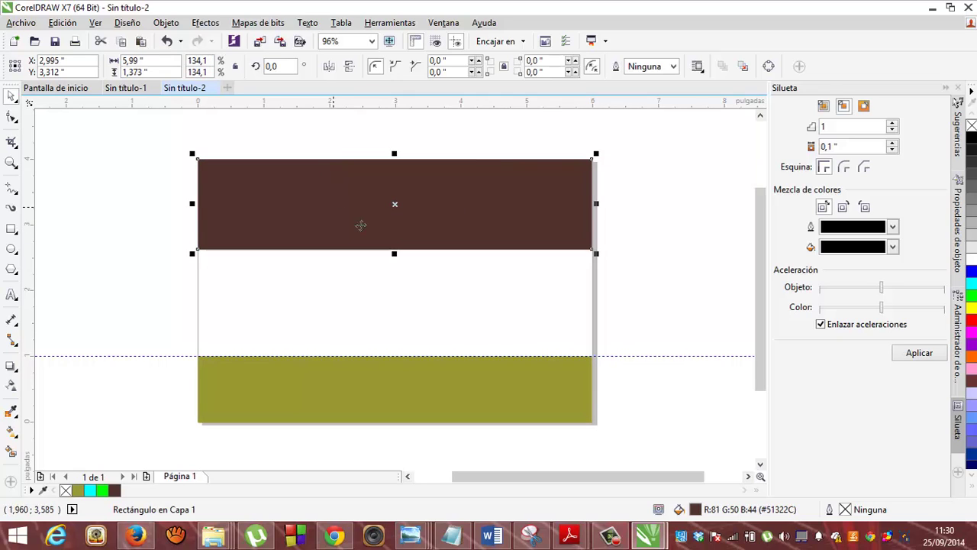
Step: Extend the brown rectangle down to the guideline, making it about 2.995 inches tall, and deselect it
{"action": "left_click_drag", "start_coordinate": [395, 252], "coordinate": [401, 356]}
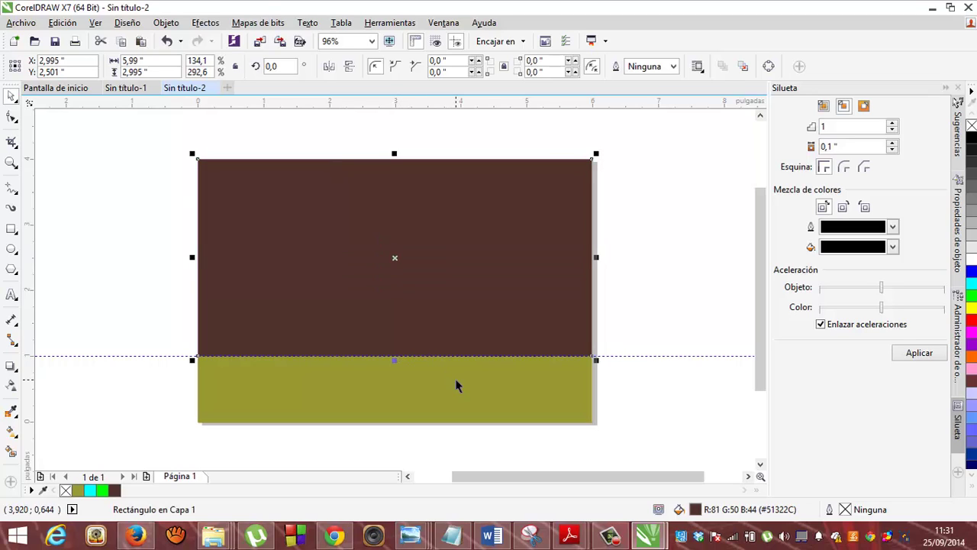
{"action": "key", "text": "Escape"}
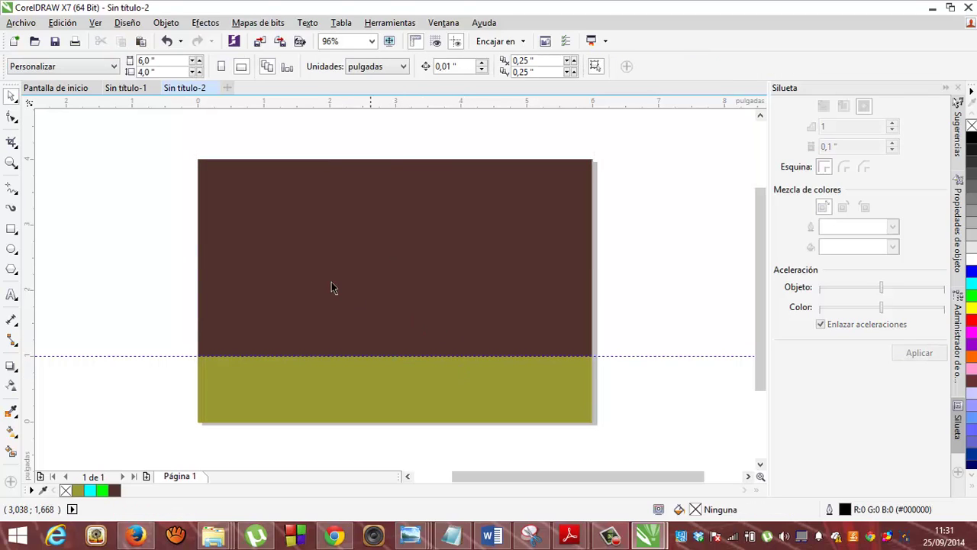
Step: Save the drawing as tutorial02 in CDR format in the D:\academiausero\coreldraw folder
{"action": "left_click", "coordinate": [55, 43]}
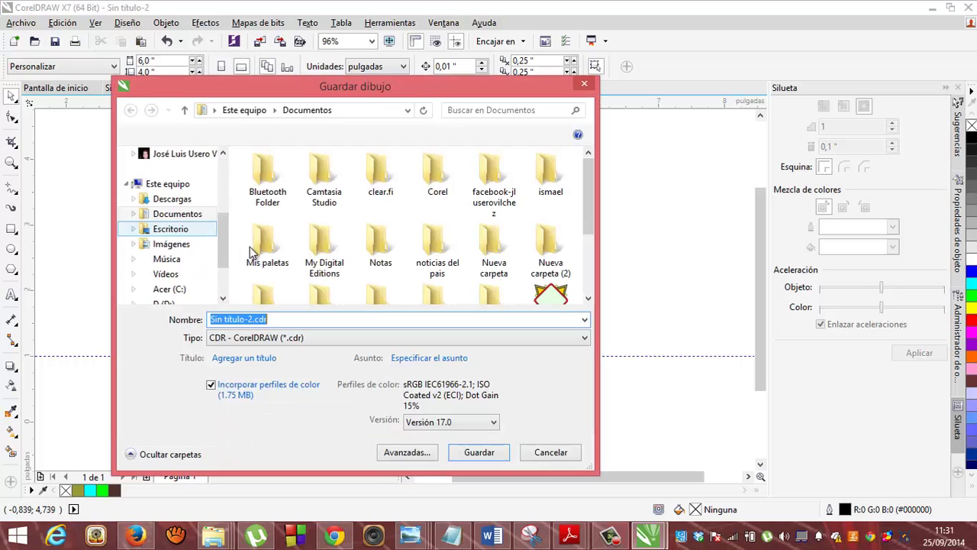
{"action": "scroll", "coordinate": [222, 280], "scroll_direction": "down", "scroll_amount": 2}
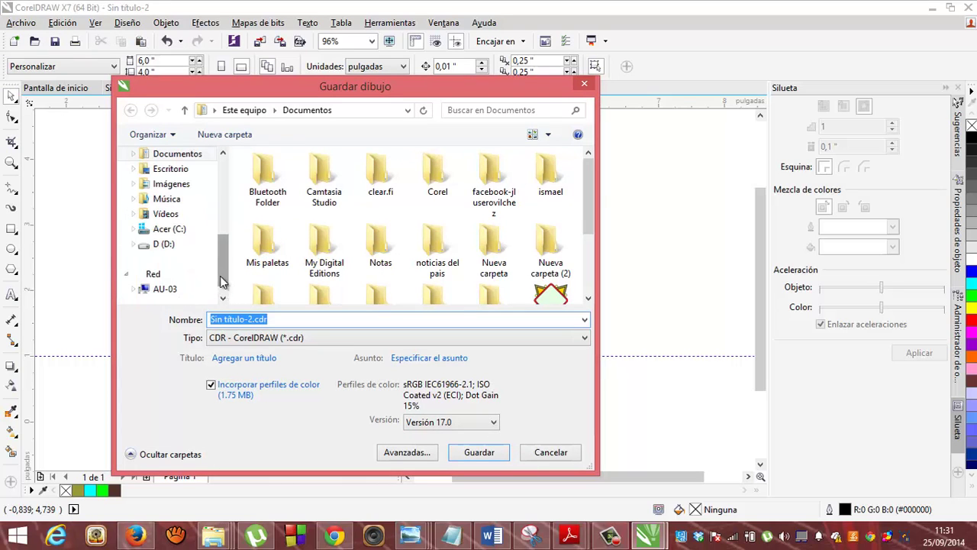
{"action": "left_click", "coordinate": [157, 244]}
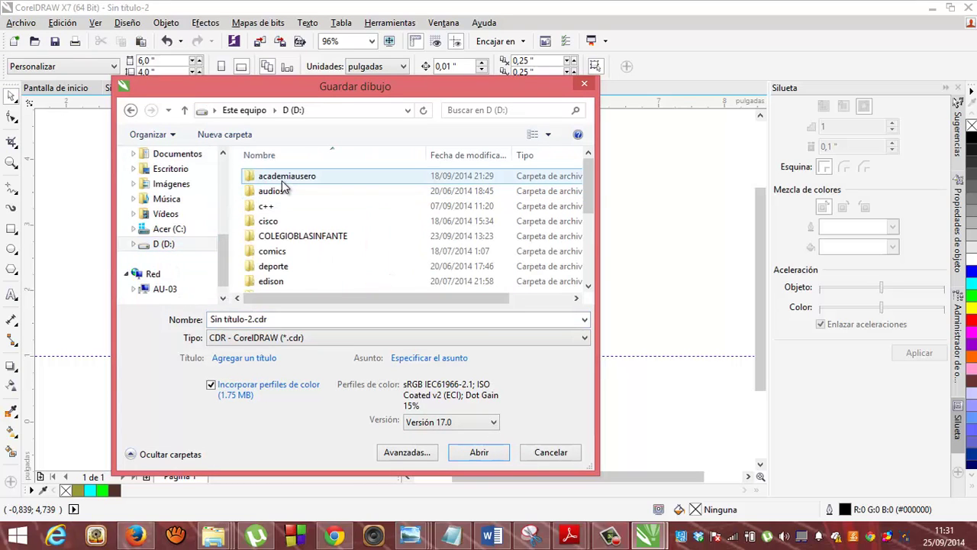
{"action": "double_click", "coordinate": [284, 176]}
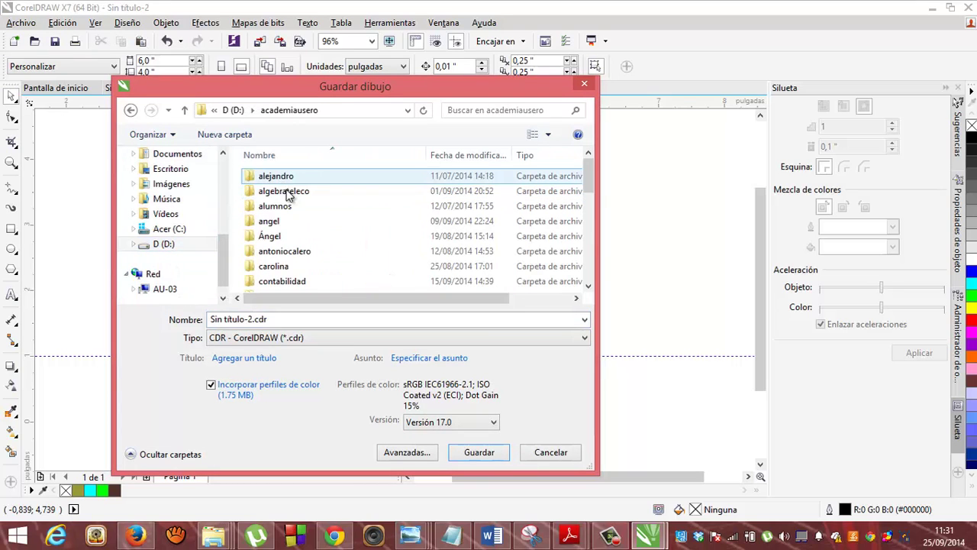
{"action": "left_click", "coordinate": [588, 284]}
{"action": "double_click", "coordinate": [375, 276]}
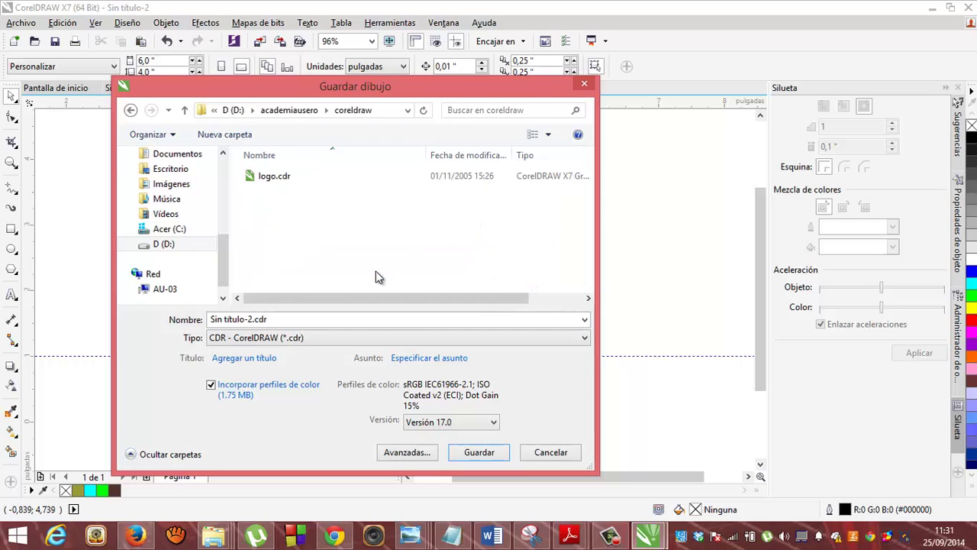
{"action": "left_click", "coordinate": [300, 319]}
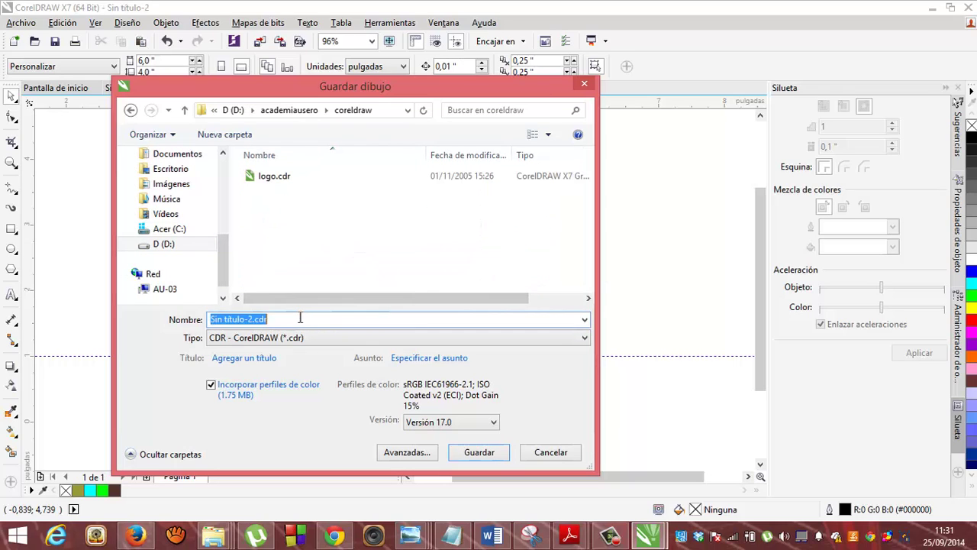
{"action": "type", "text": "tutorial02"}
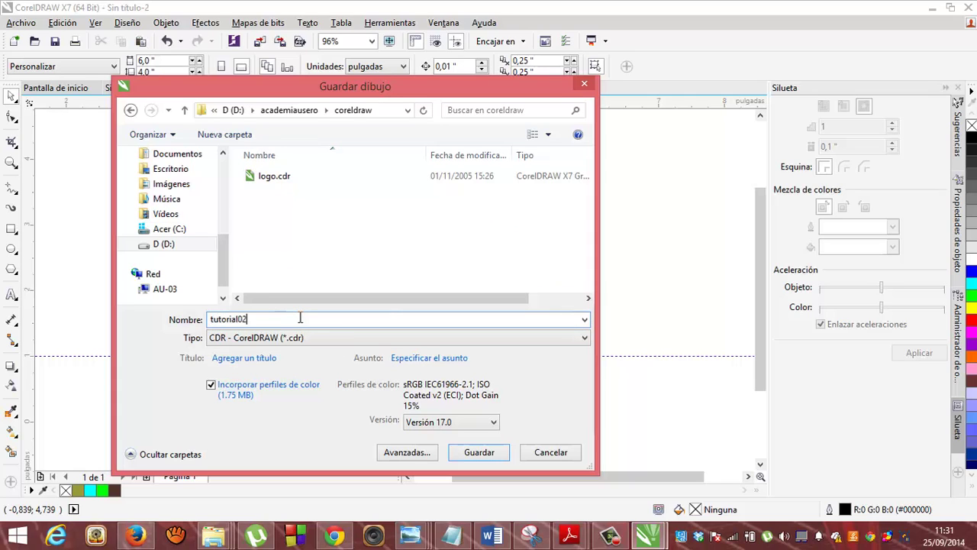
{"action": "key", "text": "Return"}
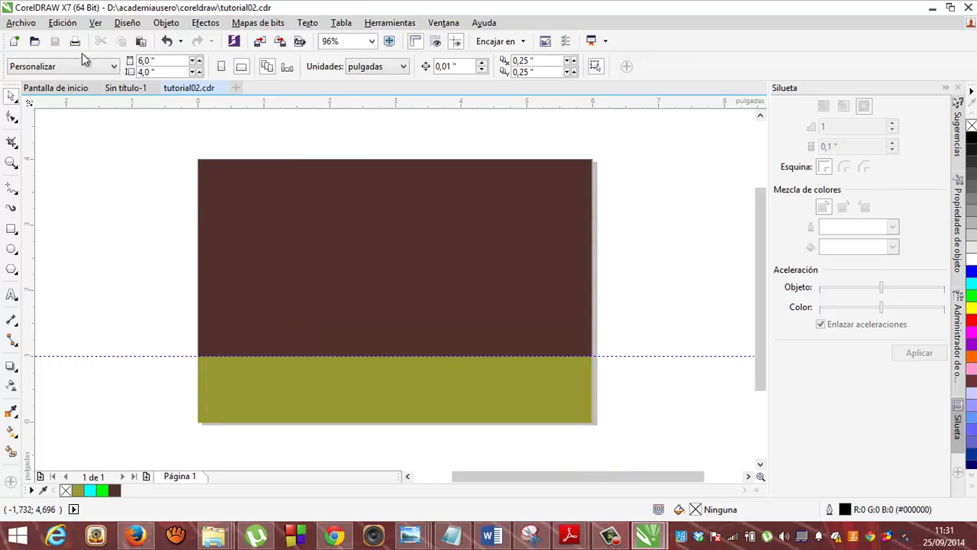
Step: Import mug.tif from D:\academiausero\coreldraw and place it at its original size over the background
{"action": "left_click", "coordinate": [21, 22]}
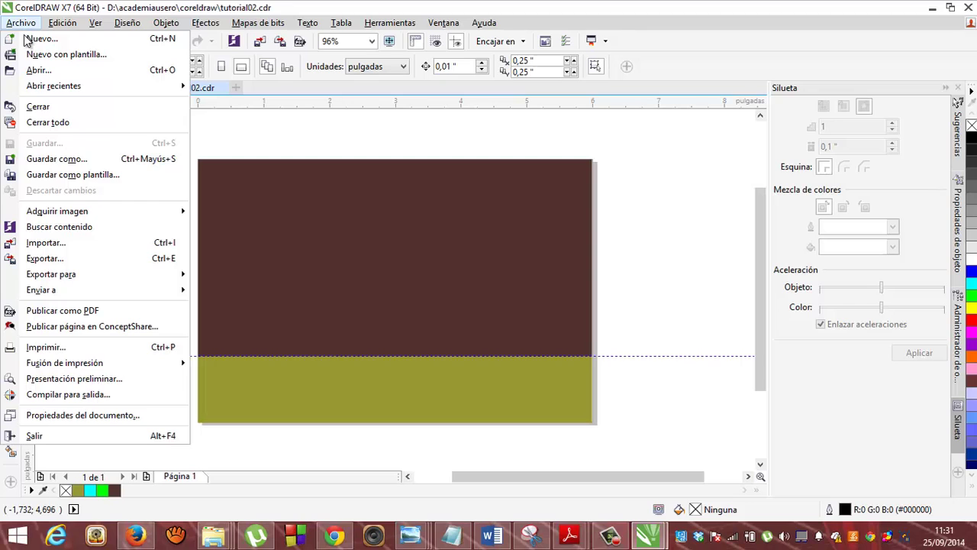
{"action": "left_click", "coordinate": [66, 244]}
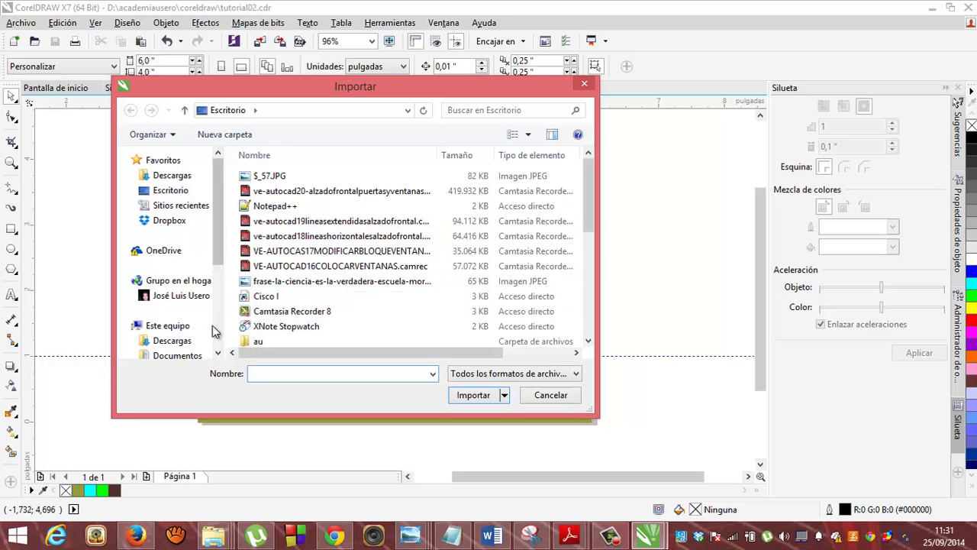
{"action": "scroll", "coordinate": [183, 324], "scroll_direction": "down", "scroll_amount": 3}
{"action": "left_click", "coordinate": [164, 289]}
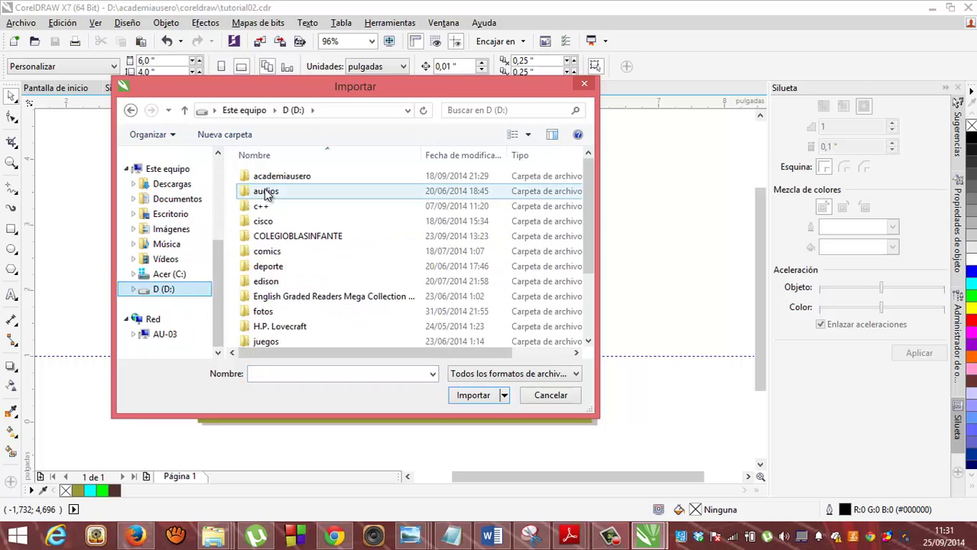
{"action": "double_click", "coordinate": [273, 177]}
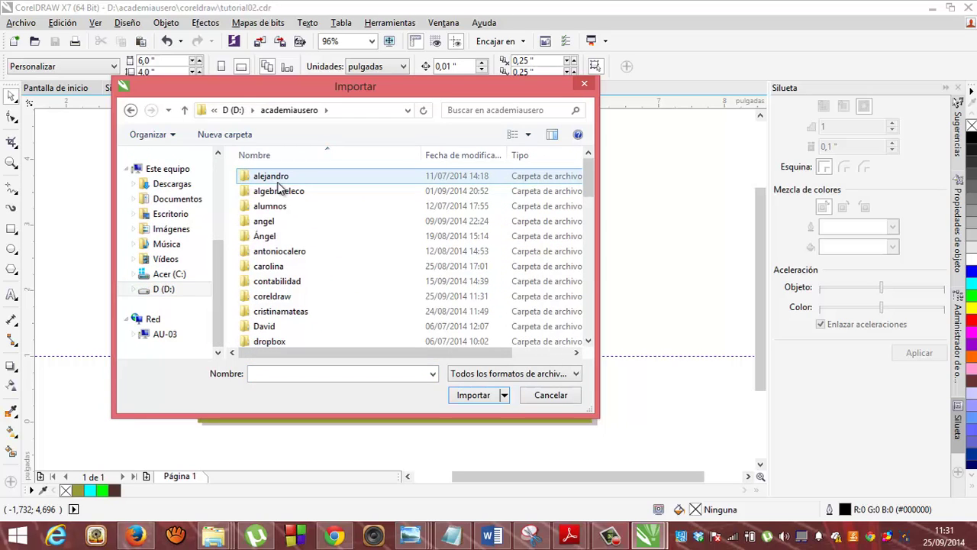
{"action": "double_click", "coordinate": [289, 297]}
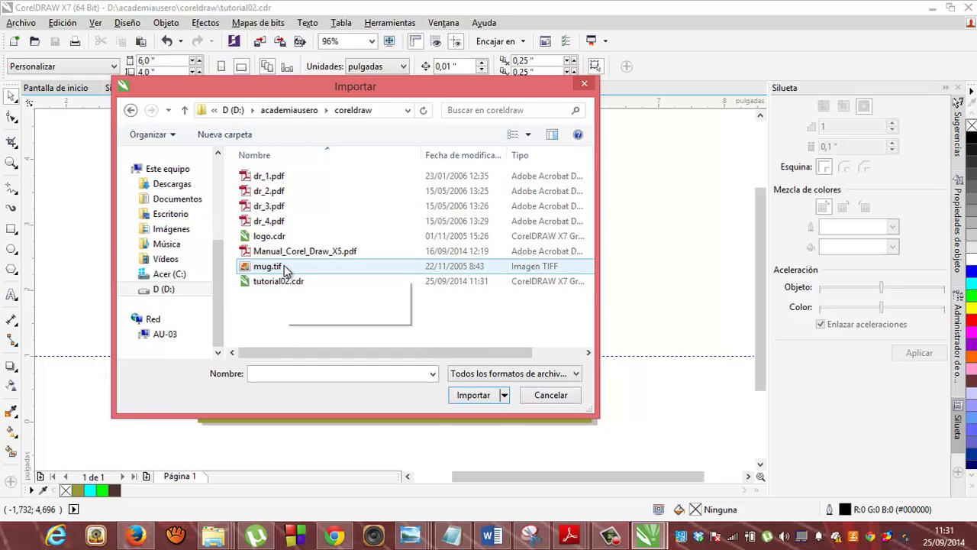
{"action": "double_click", "coordinate": [284, 266]}
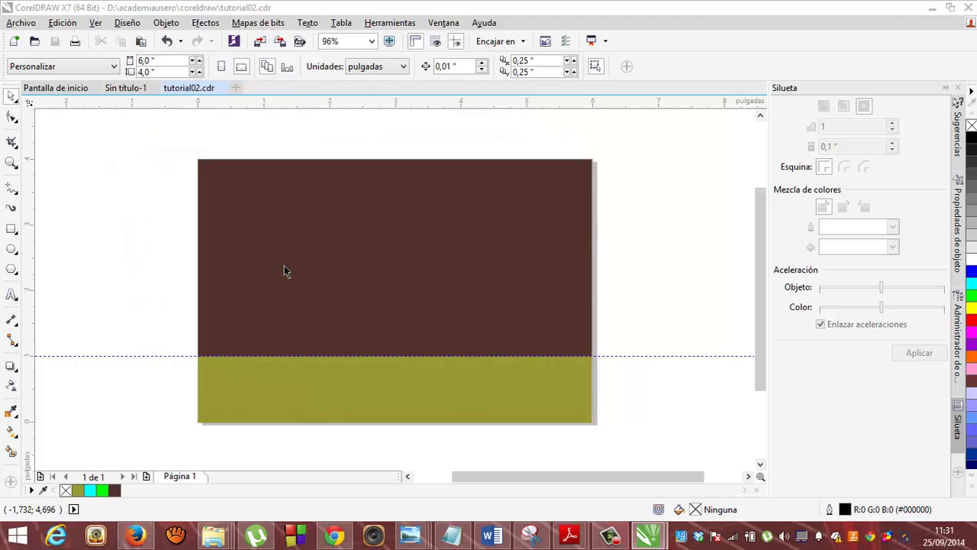
{"action": "left_click_drag", "start_coordinate": [341, 242], "coordinate": [334, 232]}
{"action": "left_click", "coordinate": [334, 232]}
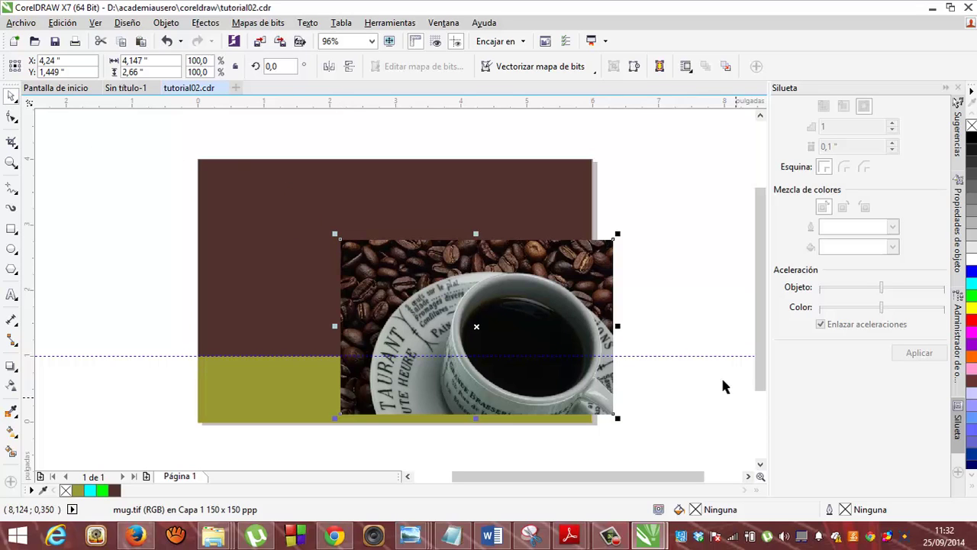
Step: Move the mug photo against the page's right edge and the guideline, and compare it with the finished design in Adobe Reader
{"action": "left_click_drag", "start_coordinate": [551, 300], "coordinate": [523, 277]}
{"action": "left_click", "coordinate": [703, 324]}
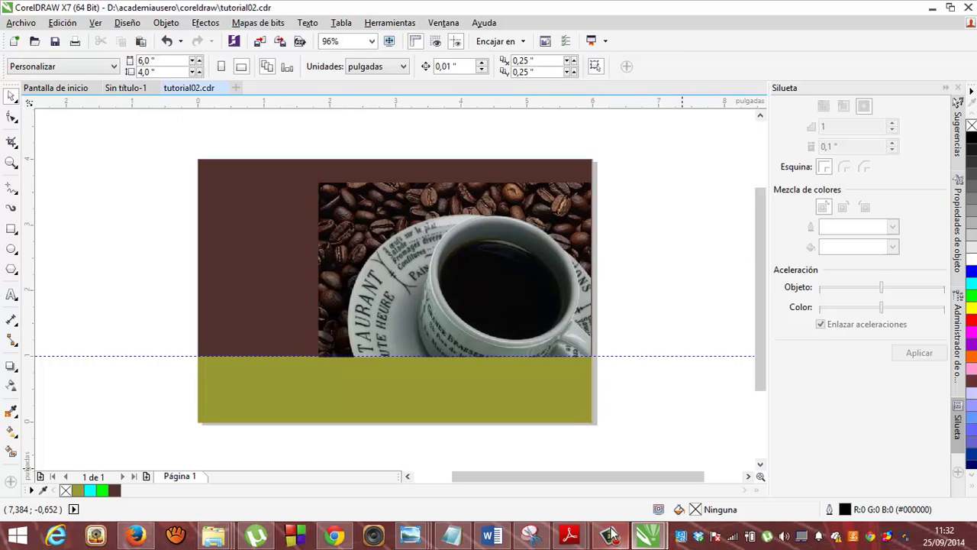
{"action": "left_click", "coordinate": [613, 463]}
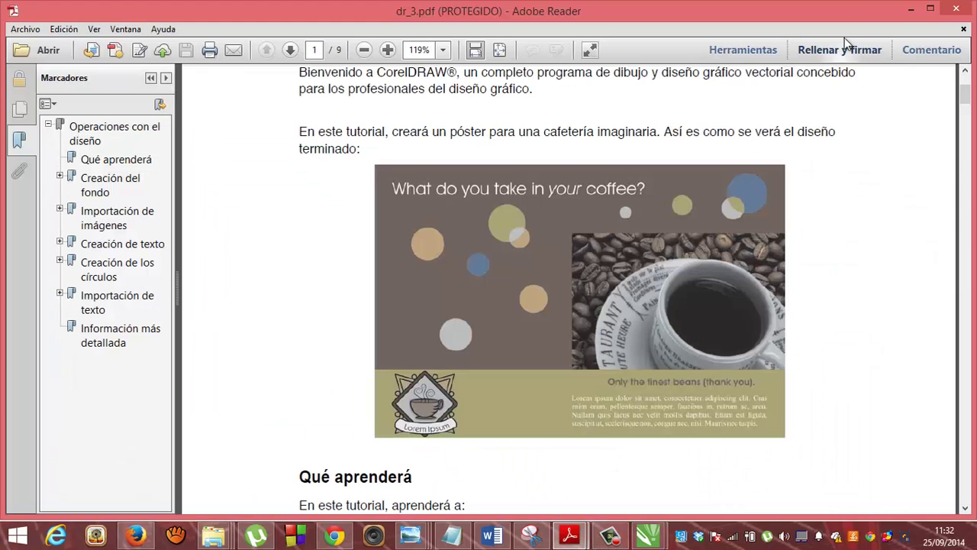
{"action": "left_click", "coordinate": [910, 9]}
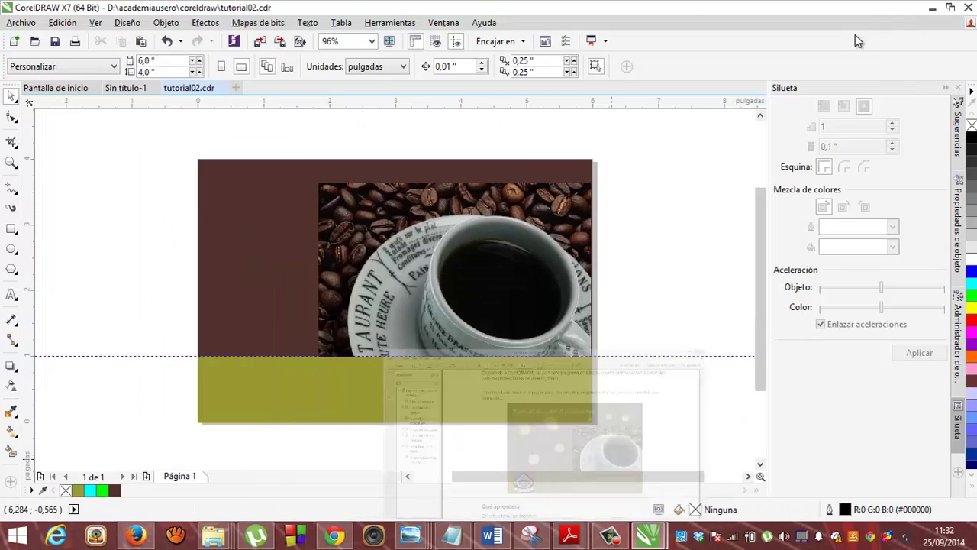
Step: Scale the mug photo to about 3.37 by 2.16 inches from its upper-left corner, and compare it with the poster in dr_3.pdf
{"action": "left_click", "coordinate": [349, 199]}
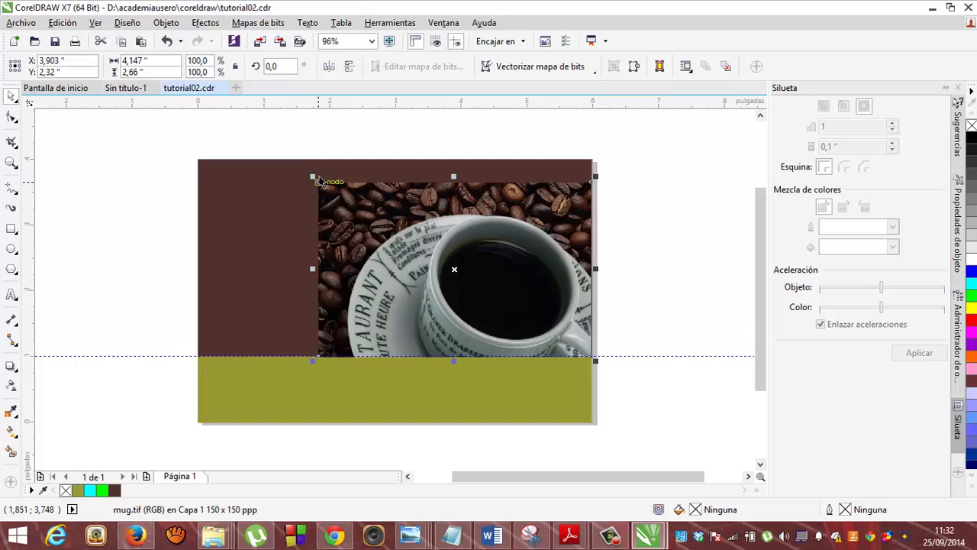
{"action": "left_click_drag", "start_coordinate": [319, 180], "coordinate": [295, 183]}
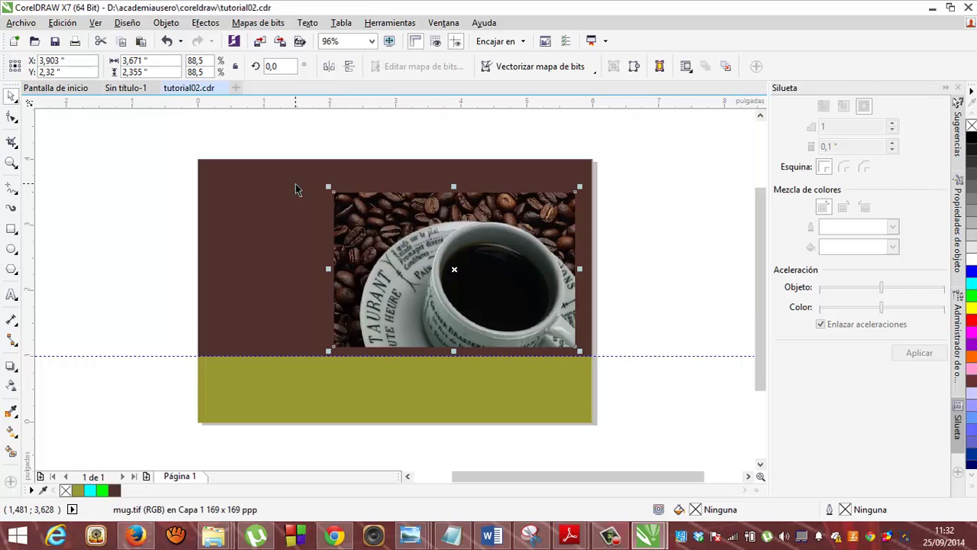
{"action": "key", "text": "ctrl+z"}
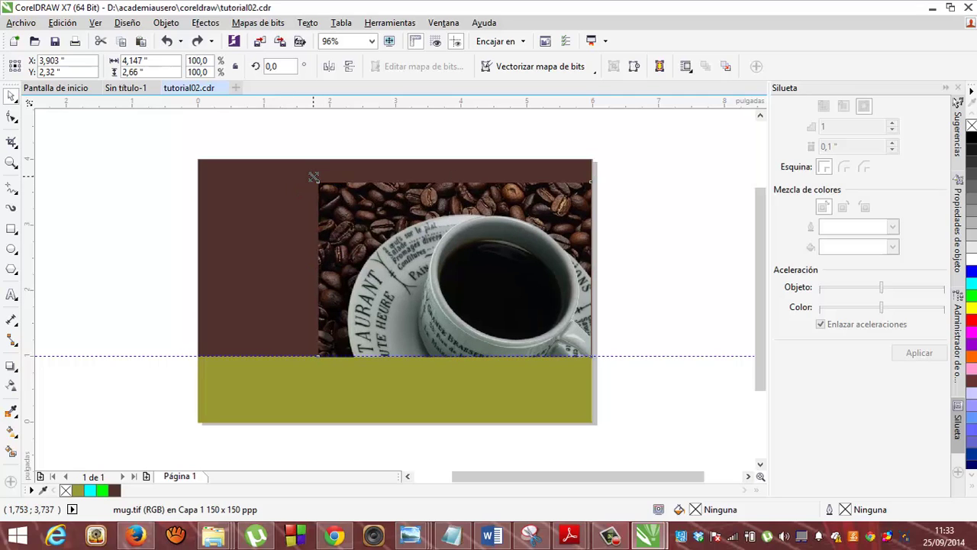
{"action": "left_click_drag", "start_coordinate": [314, 179], "coordinate": [374, 223]}
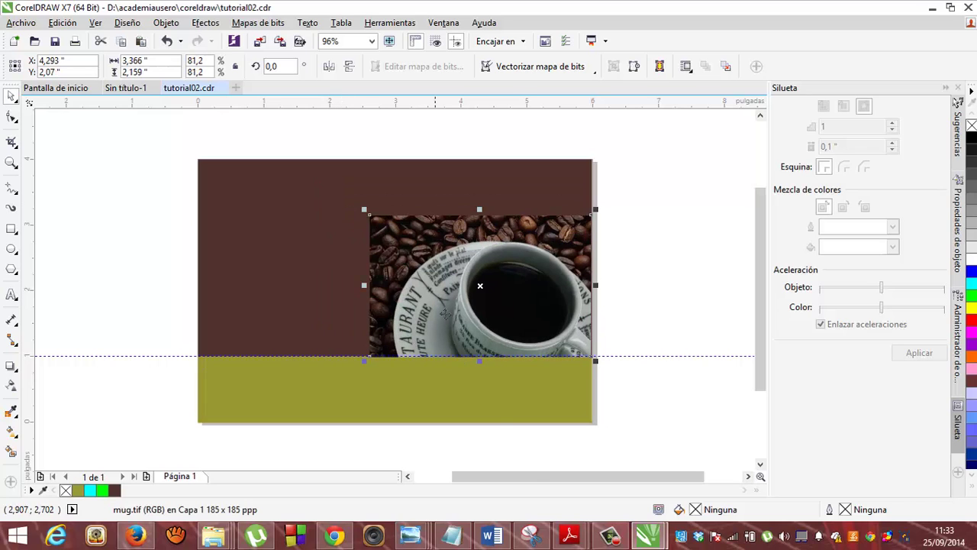
{"action": "left_click", "coordinate": [639, 467]}
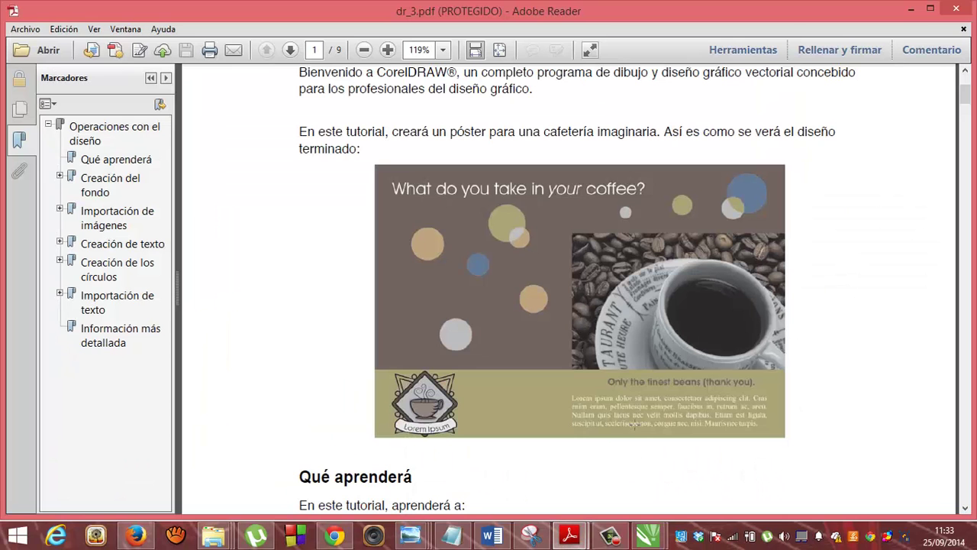
{"action": "left_click", "coordinate": [910, 10]}
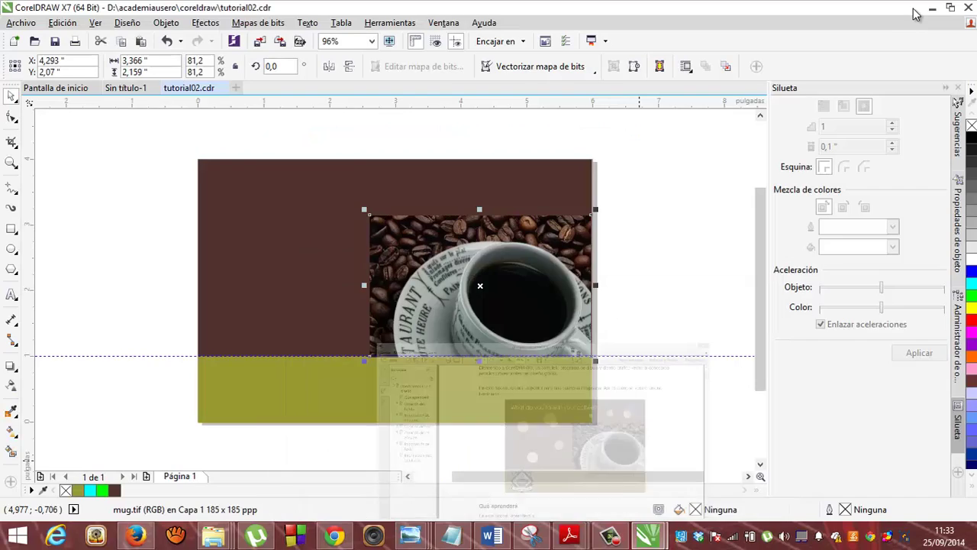
{"action": "left_click", "coordinate": [166, 414]}
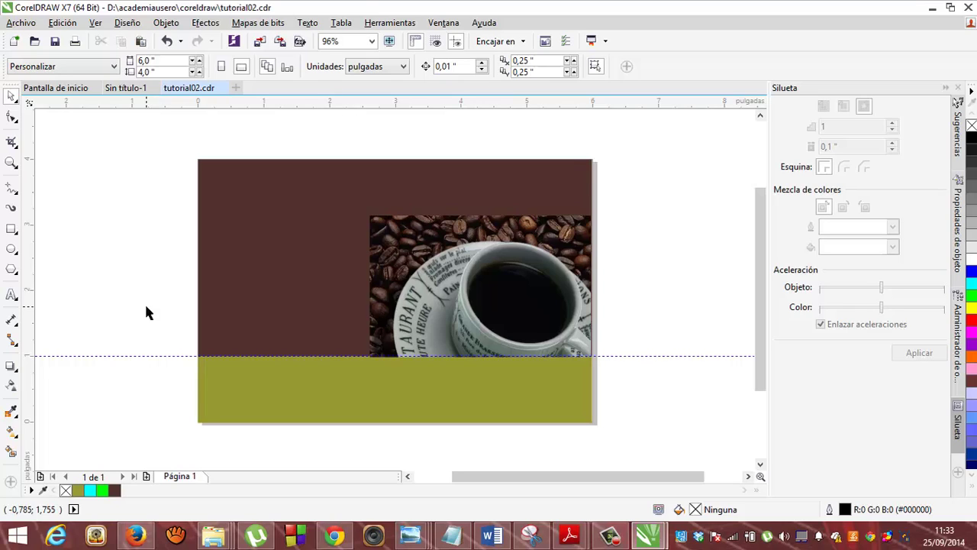
Step: Import logo.cdr and place it at its original size on the brown area beside the mug photo
{"action": "left_click", "coordinate": [20, 22]}
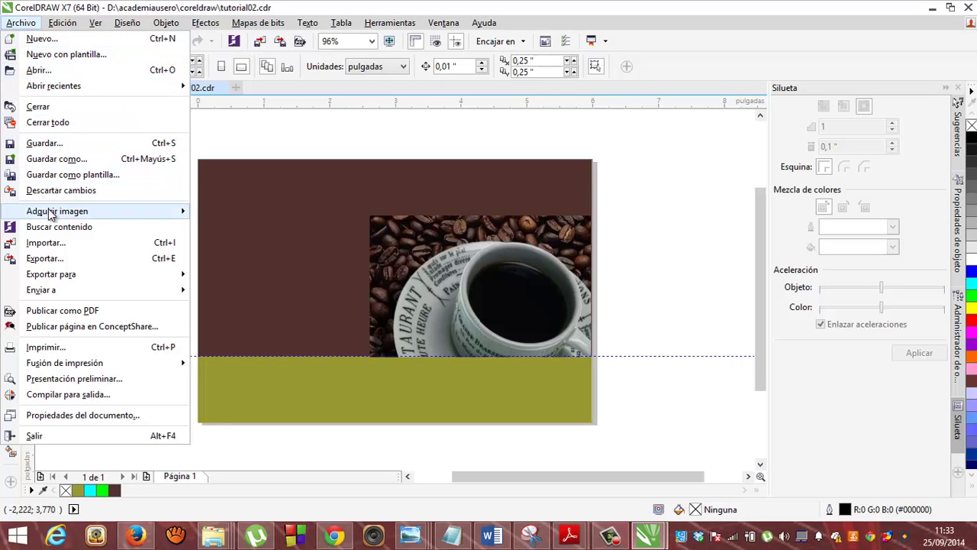
{"action": "left_click", "coordinate": [56, 245]}
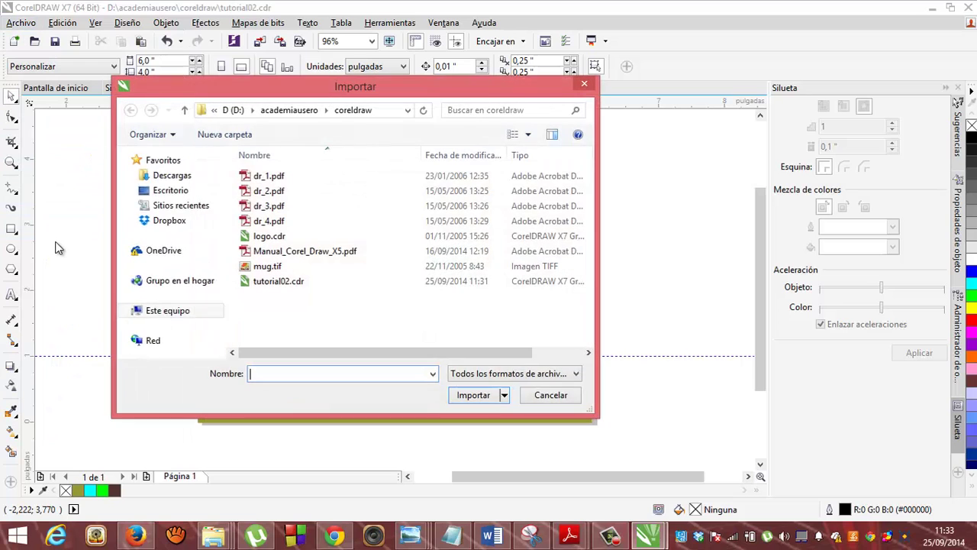
{"action": "double_click", "coordinate": [260, 237]}
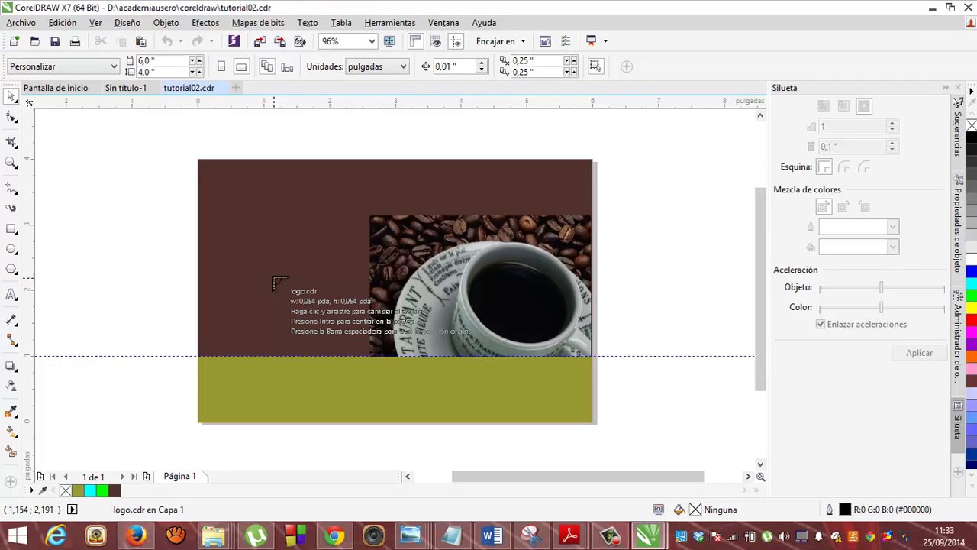
{"action": "left_click", "coordinate": [238, 228]}
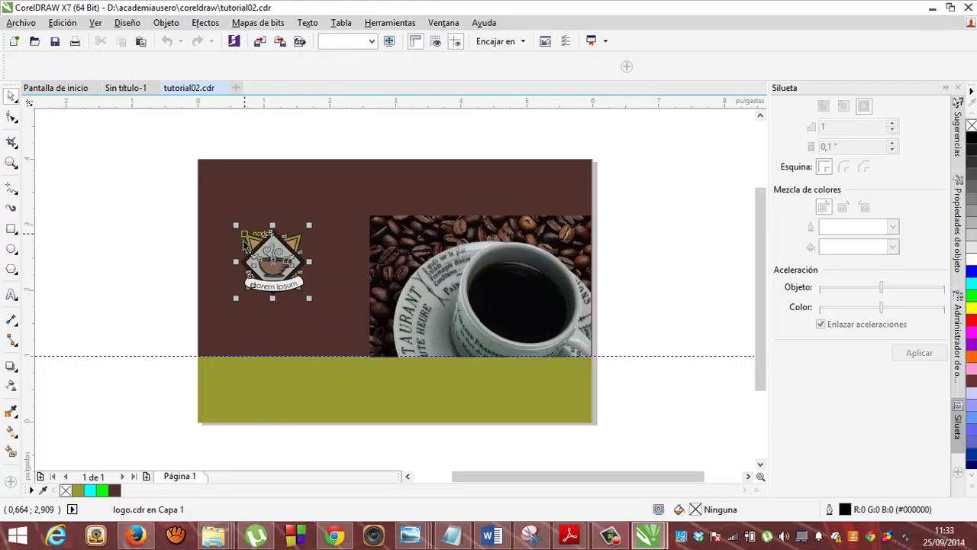
{"action": "left_click", "coordinate": [243, 436]}
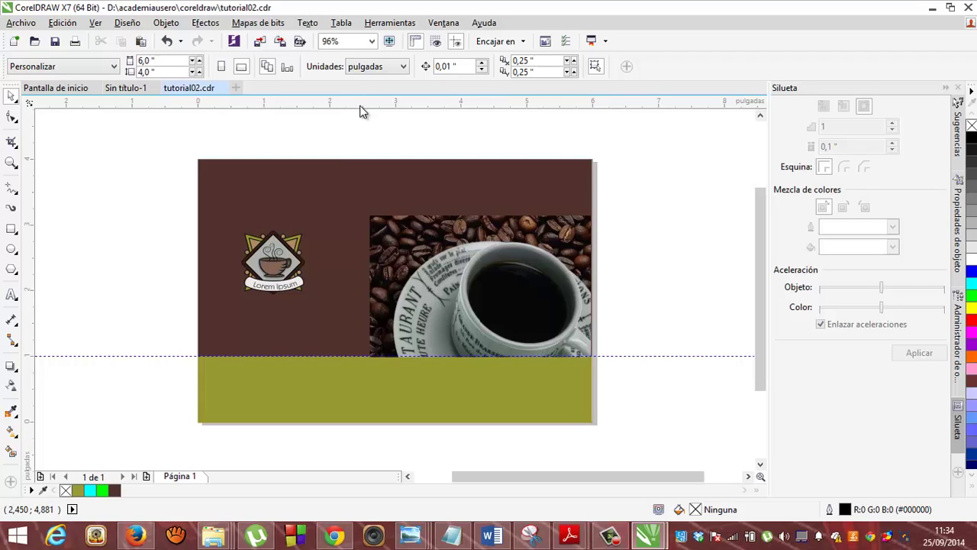
Step: Add a horizontal guideline across the olive band and set its Y position to 0,25 inches
{"action": "left_click_drag", "start_coordinate": [362, 106], "coordinate": [336, 389]}
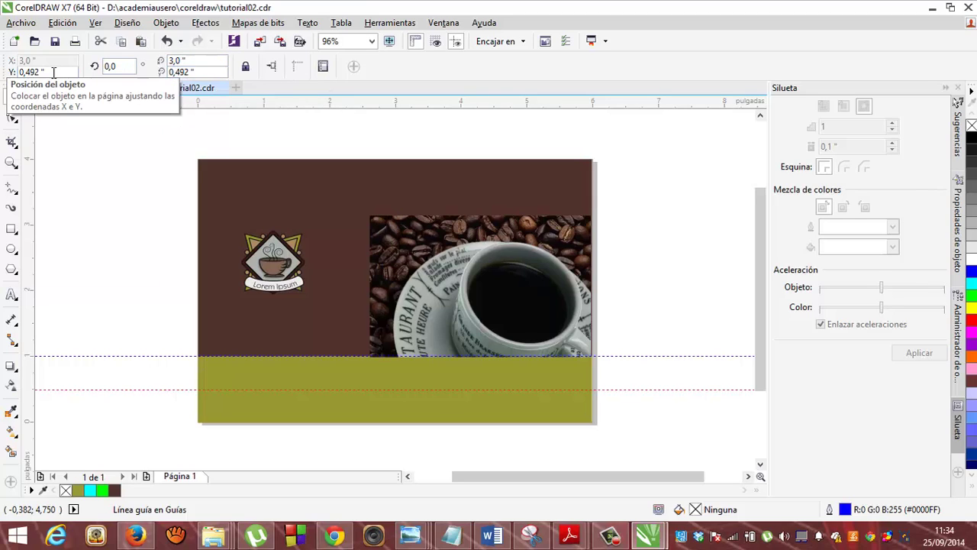
{"action": "left_click", "coordinate": [53, 71]}
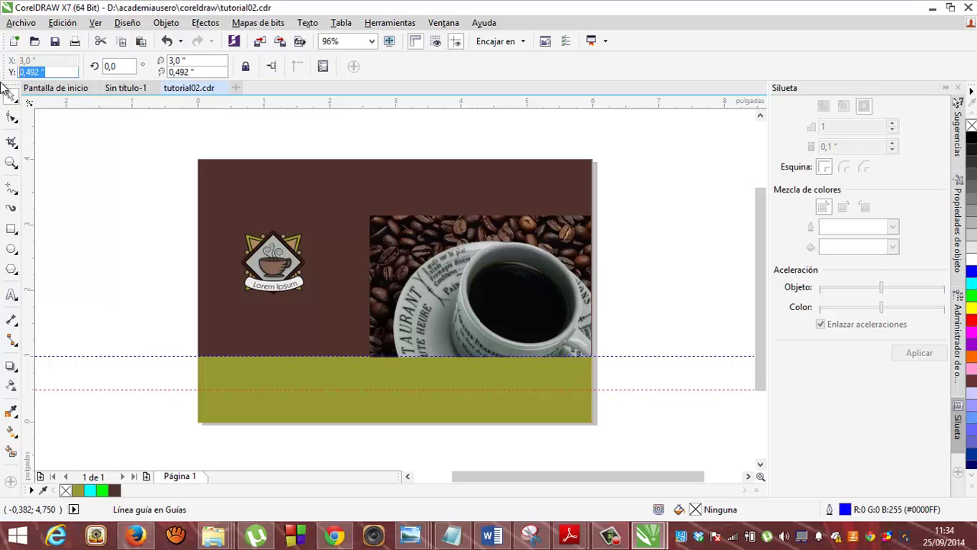
{"action": "type", "text": "0,25"}
{"action": "key", "text": "Return"}
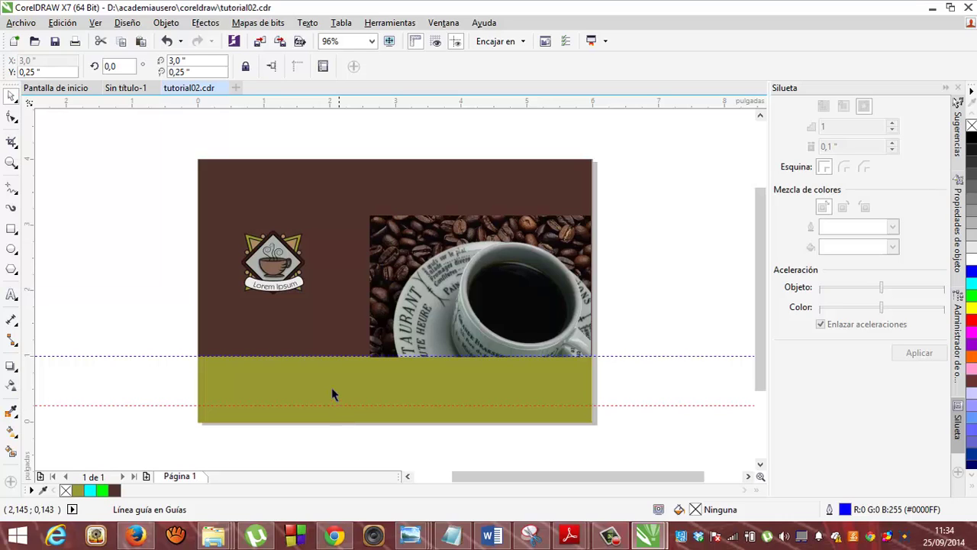
Step: Move the logo to the left end of the olive band at about X 0,63 and Y 0,48 inches, matching dr_3.pdf, and save the document
{"action": "left_click_drag", "start_coordinate": [271, 258], "coordinate": [236, 381]}
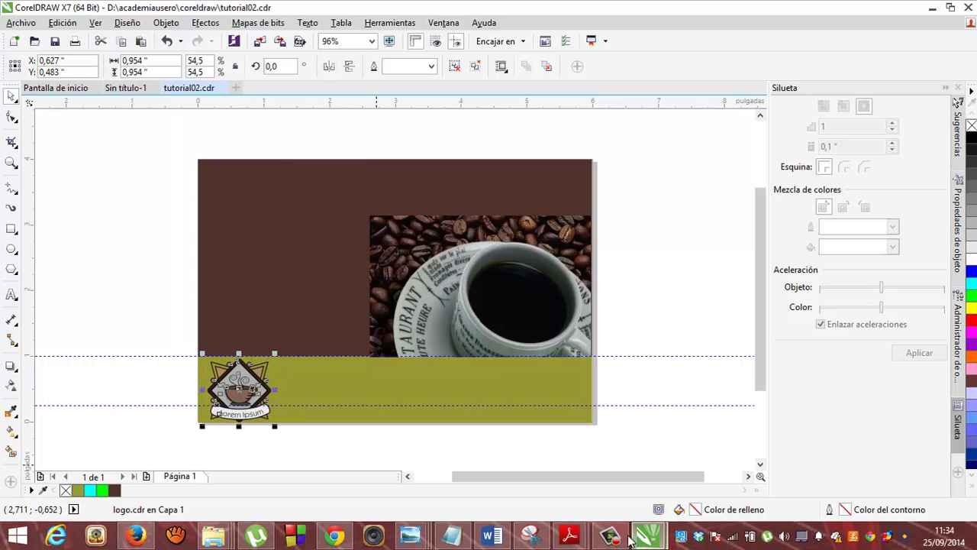
{"action": "left_click", "coordinate": [665, 447]}
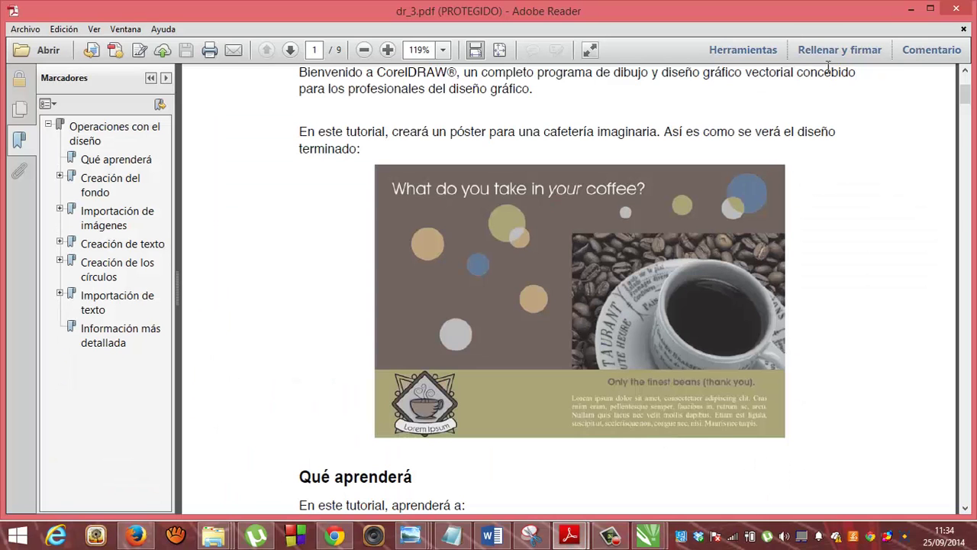
{"action": "left_click", "coordinate": [910, 10]}
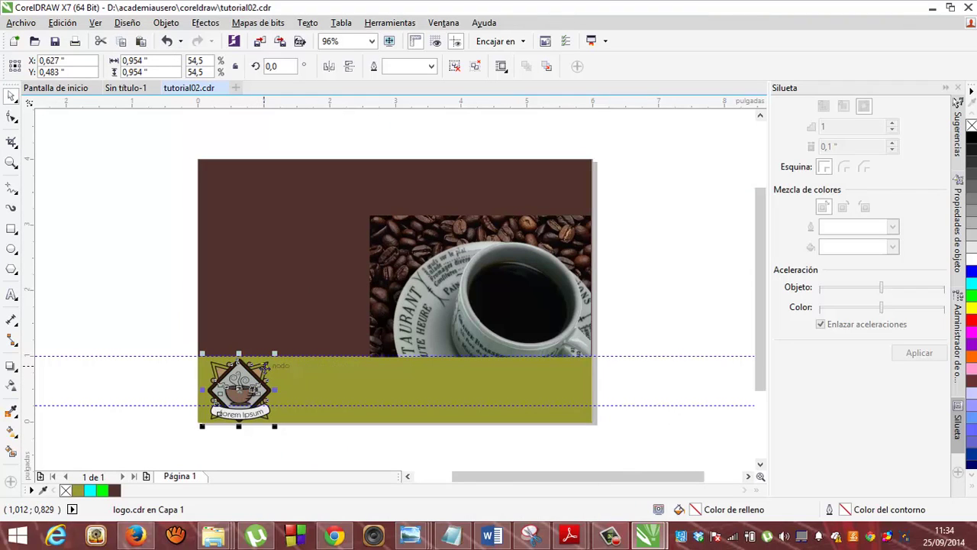
{"action": "mouse_move", "coordinate": [264, 367]}
{"action": "left_mouse_down"}
{"action": "mouse_move", "coordinate": [275, 364]}
{"action": "mouse_move", "coordinate": [263, 368]}
{"action": "left_mouse_up"}
{"action": "left_click", "coordinate": [153, 375]}
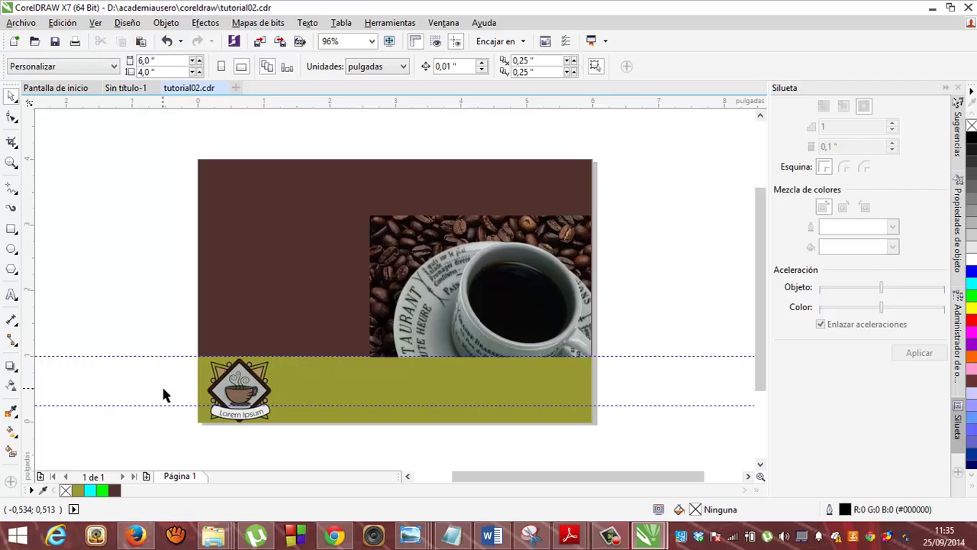
{"action": "left_click", "coordinate": [53, 44]}
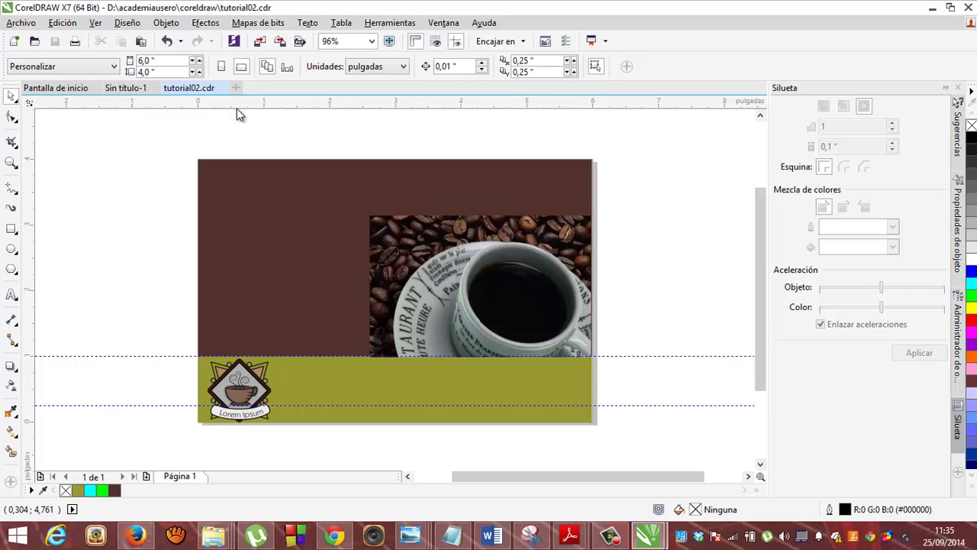
Step: Add a horizontal guideline near the page's upper edge and set its Y position to 3,75 inches
{"action": "left_click_drag", "start_coordinate": [236, 106], "coordinate": [221, 185]}
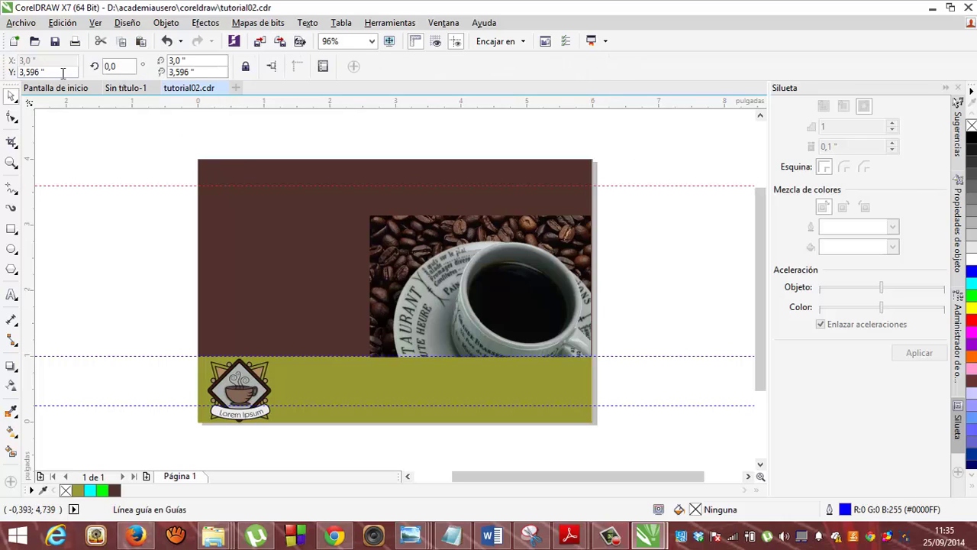
{"action": "double_click", "coordinate": [21, 72]}
{"action": "type", "text": "3,75"}
{"action": "key", "text": "Return"}
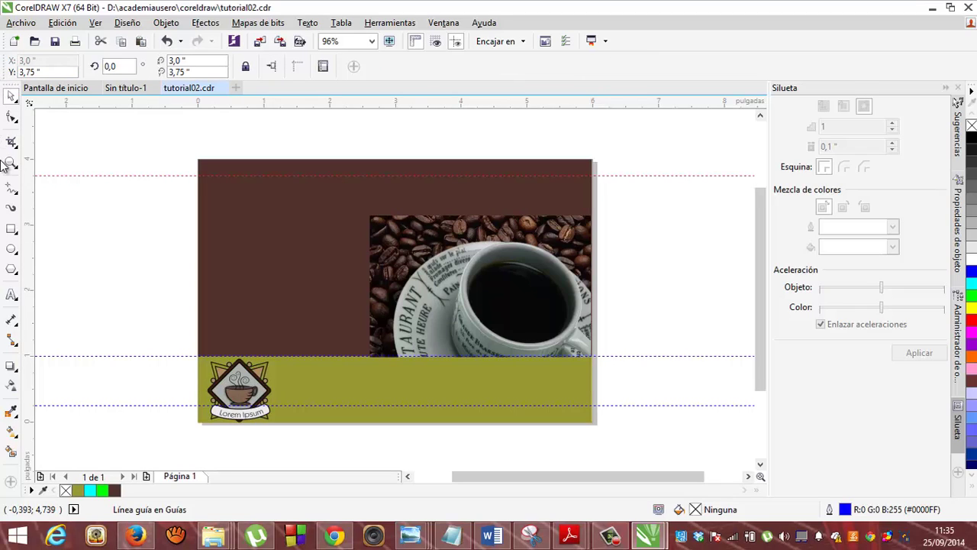
Step: Add the artistic text "What do you take in your coffee?" on the brown area above the mug photo and select it as an object
{"action": "left_click", "coordinate": [12, 295]}
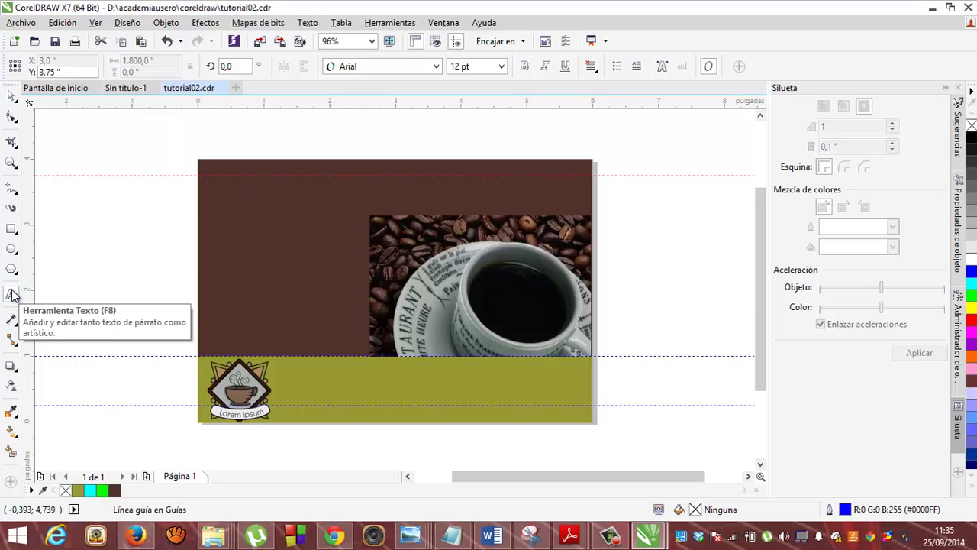
{"action": "left_click", "coordinate": [236, 218]}
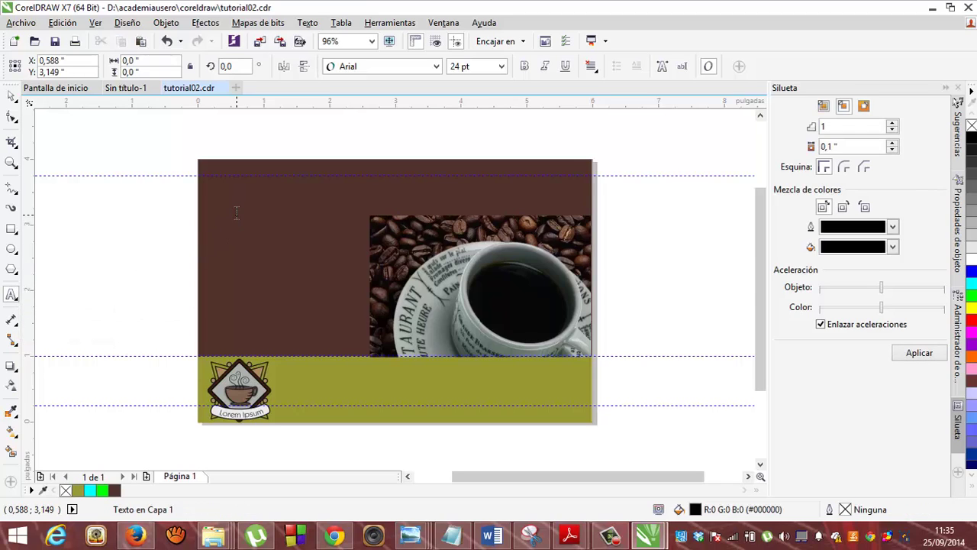
{"action": "type", "text": "What do "}
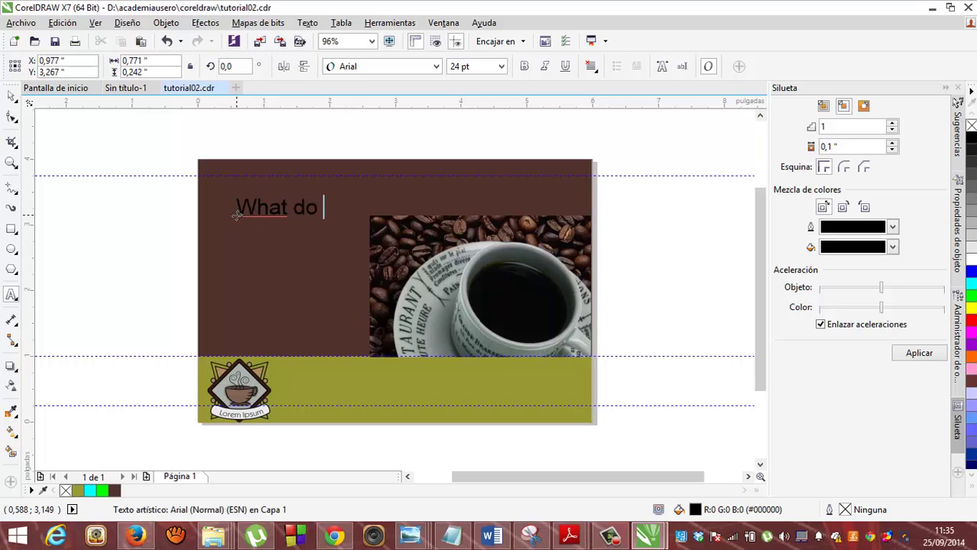
{"action": "type", "text": "you take in your "}
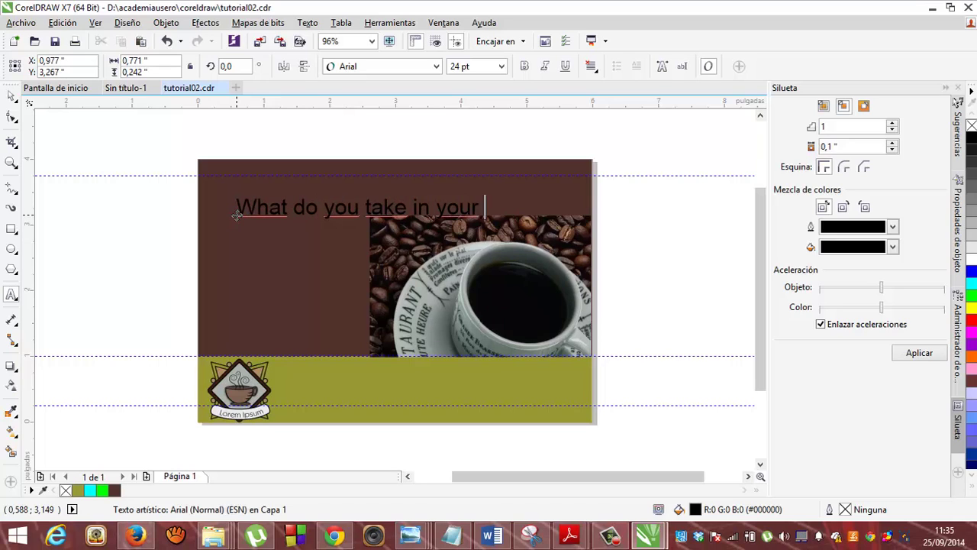
{"action": "type", "text": "coffee?"}
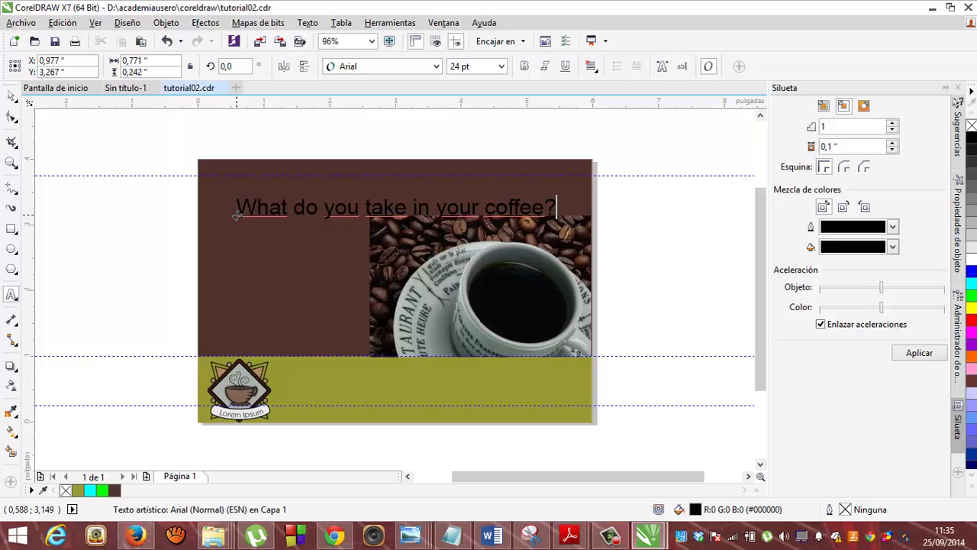
{"action": "key", "text": "ctrl+space"}
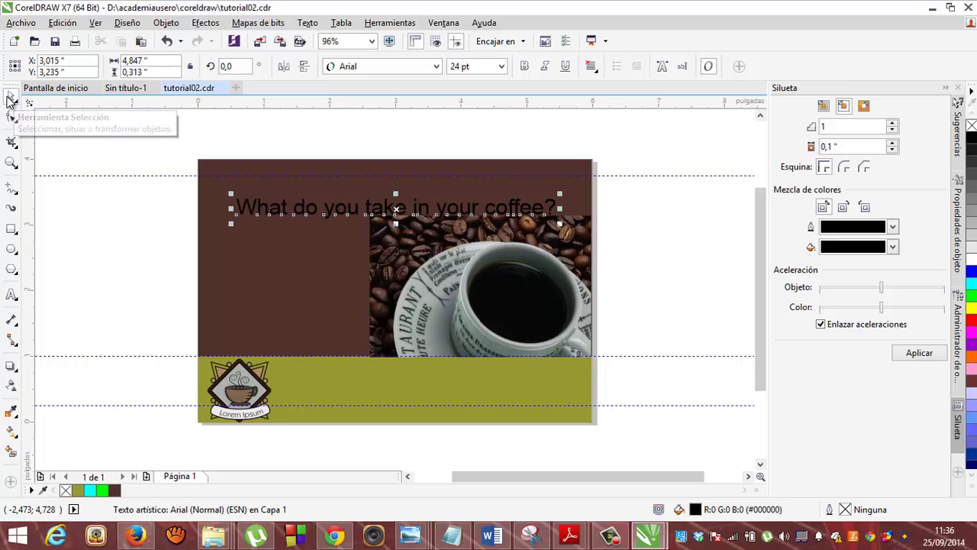
{"action": "left_click", "coordinate": [10, 99]}
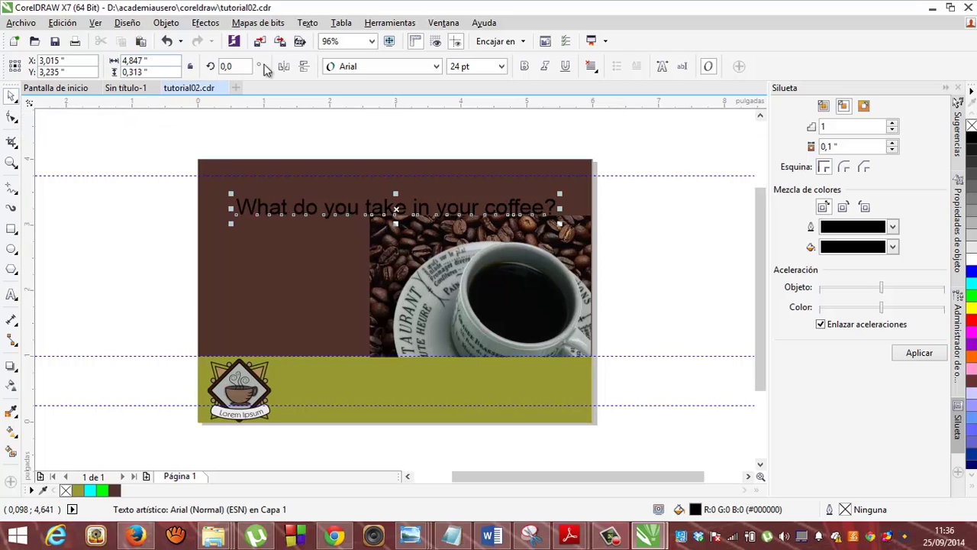
Step: Set the headline's font to BankGothic Lt BT
{"action": "left_click", "coordinate": [436, 66]}
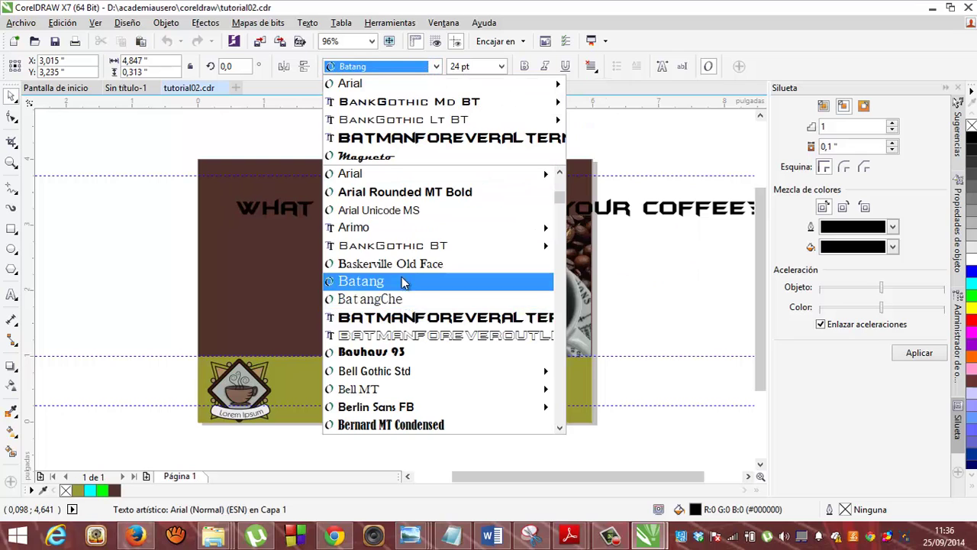
{"action": "scroll", "coordinate": [405, 275], "scroll_direction": "up", "scroll_amount": 3}
{"action": "scroll", "coordinate": [405, 271], "scroll_direction": "up", "scroll_amount": 2}
{"action": "scroll", "coordinate": [406, 271], "scroll_direction": "down", "scroll_amount": 5}
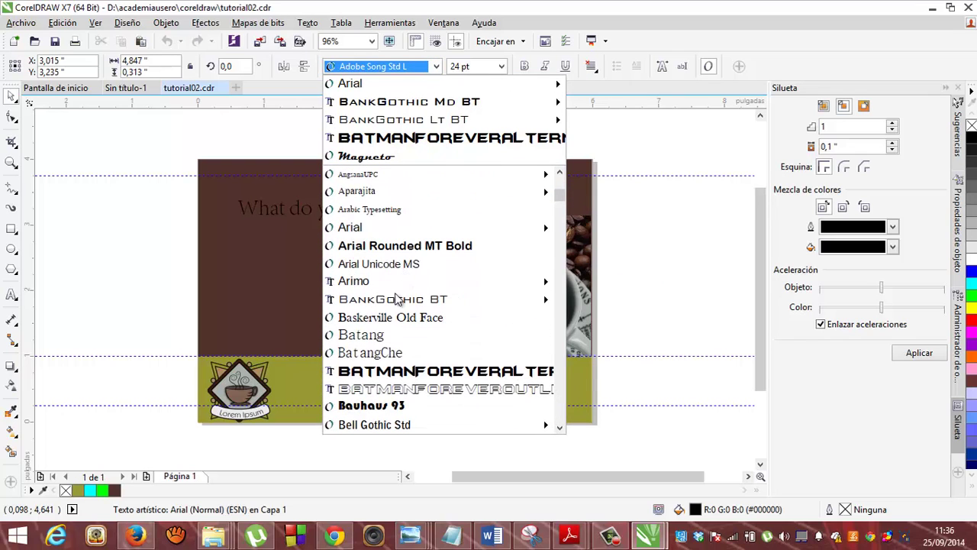
{"action": "mouse_move", "coordinate": [394, 301]}
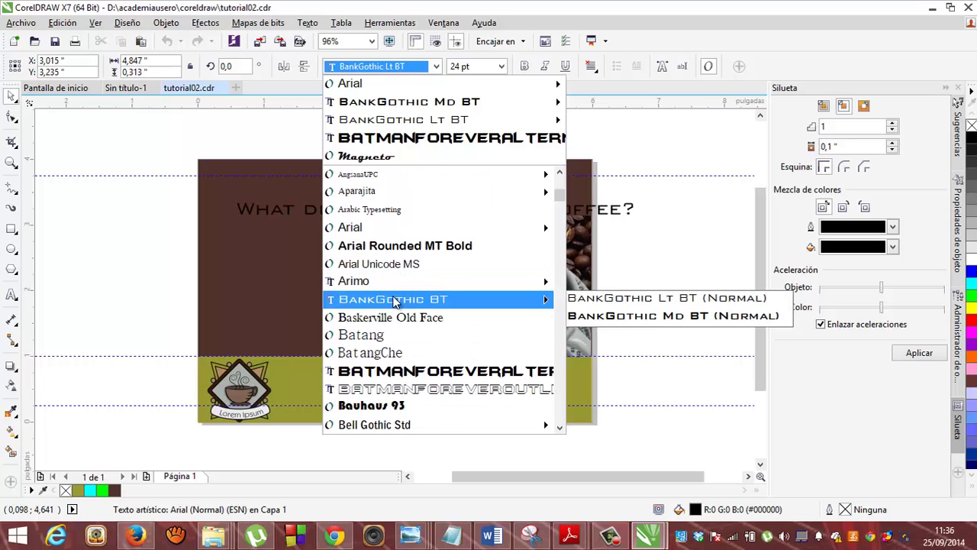
{"action": "left_click", "coordinate": [394, 301]}
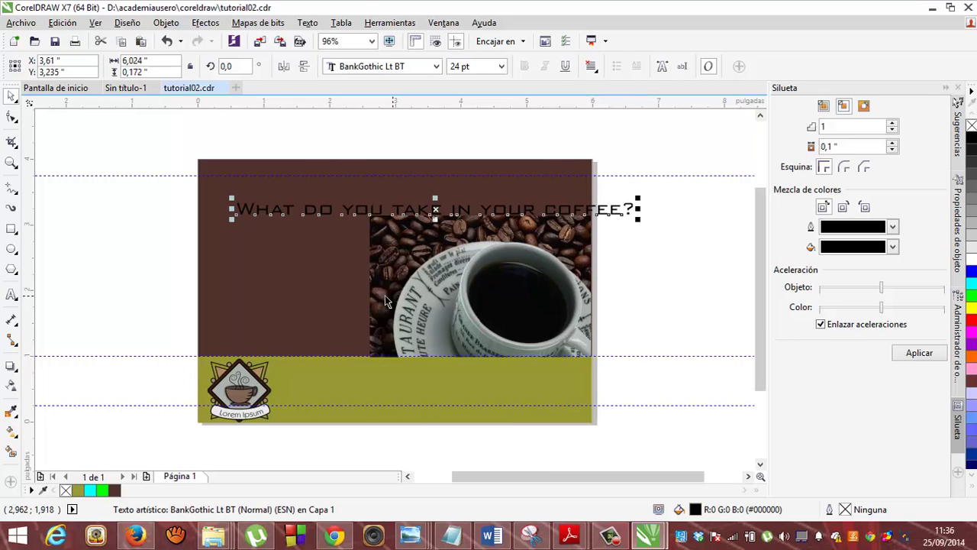
Step: Set the headline to 18 pt with a white fill, and compare it with the finished poster in dr_3.pdf
{"action": "left_click", "coordinate": [502, 66]}
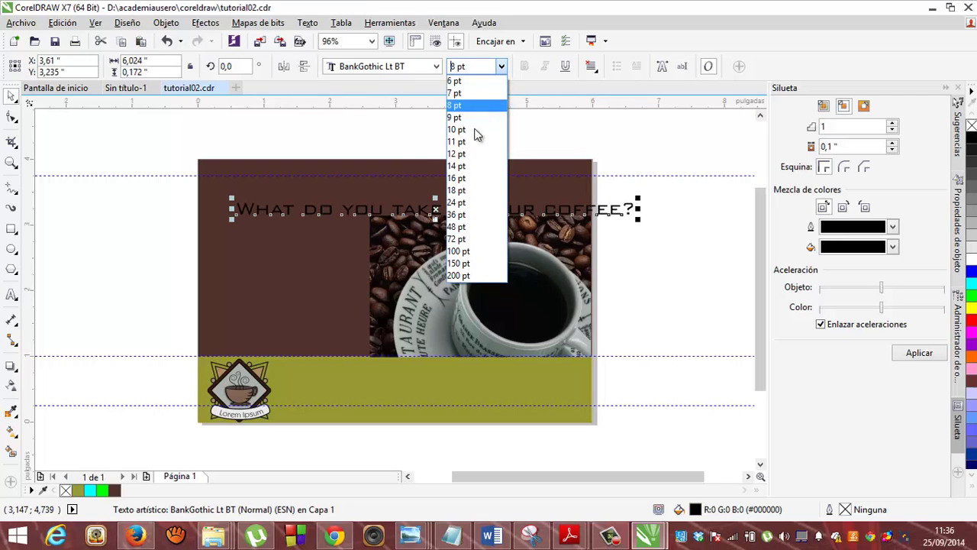
{"action": "left_click", "coordinate": [462, 190]}
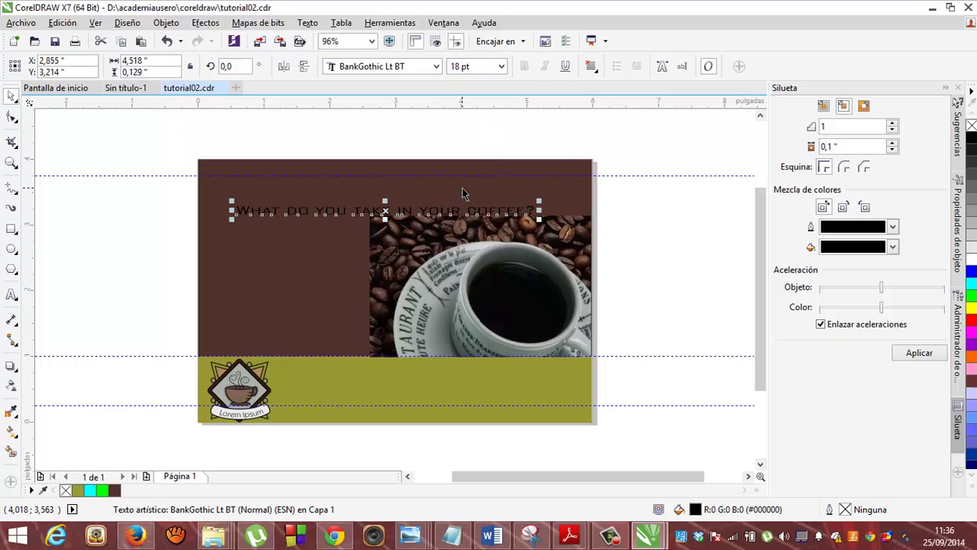
{"action": "left_click", "coordinate": [971, 261]}
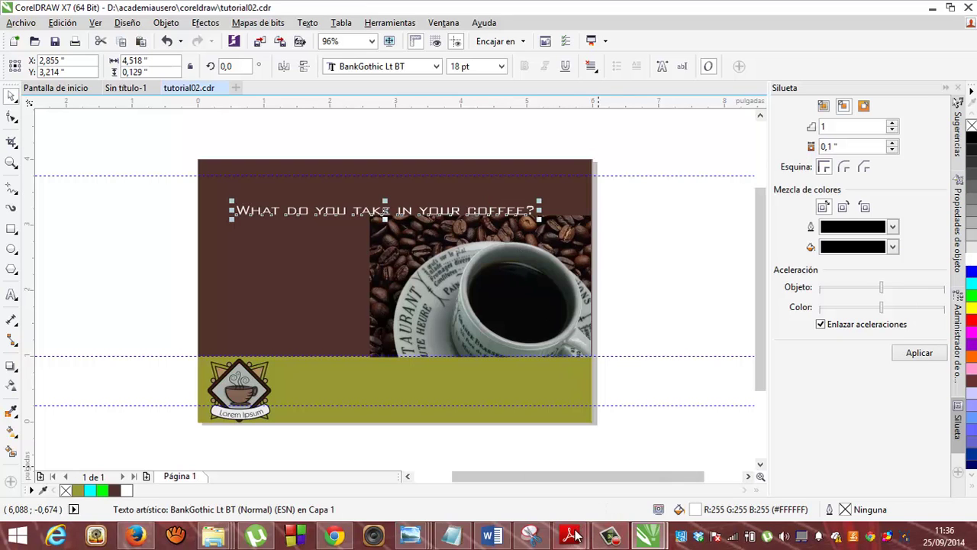
{"action": "mouse_move", "coordinate": [576, 535]}
{"action": "left_click", "coordinate": [644, 458]}
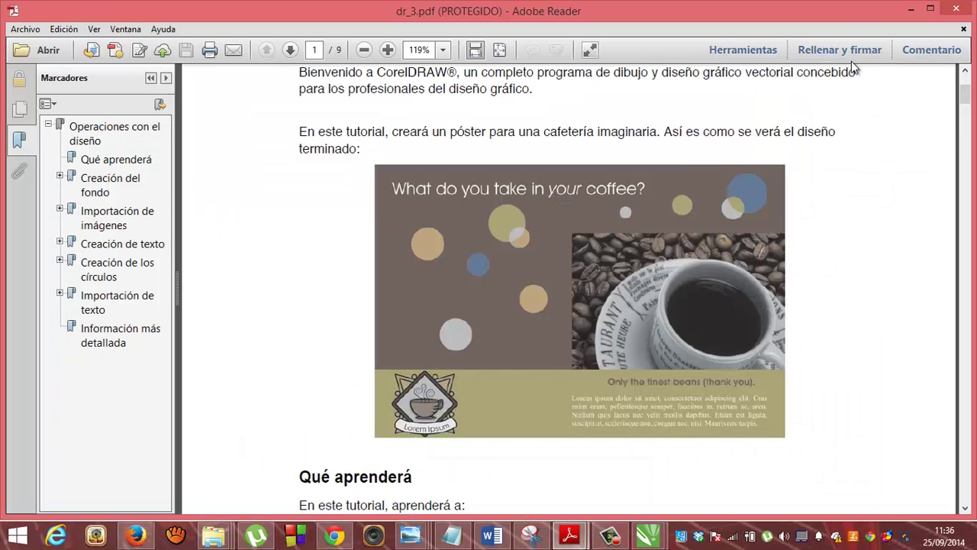
{"action": "left_click", "coordinate": [912, 10]}
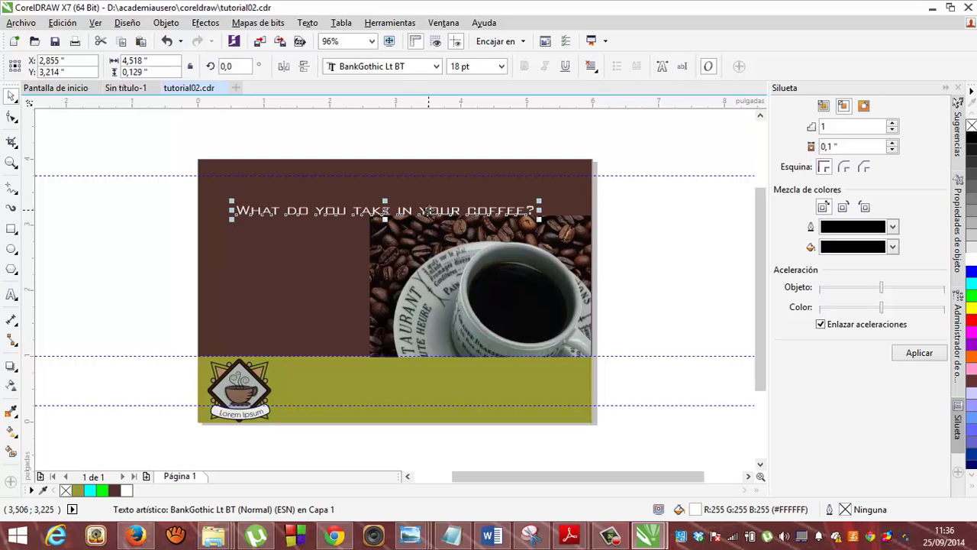
{"action": "double_click", "coordinate": [413, 211]}
{"action": "left_click_drag", "start_coordinate": [418, 211], "coordinate": [459, 211]}
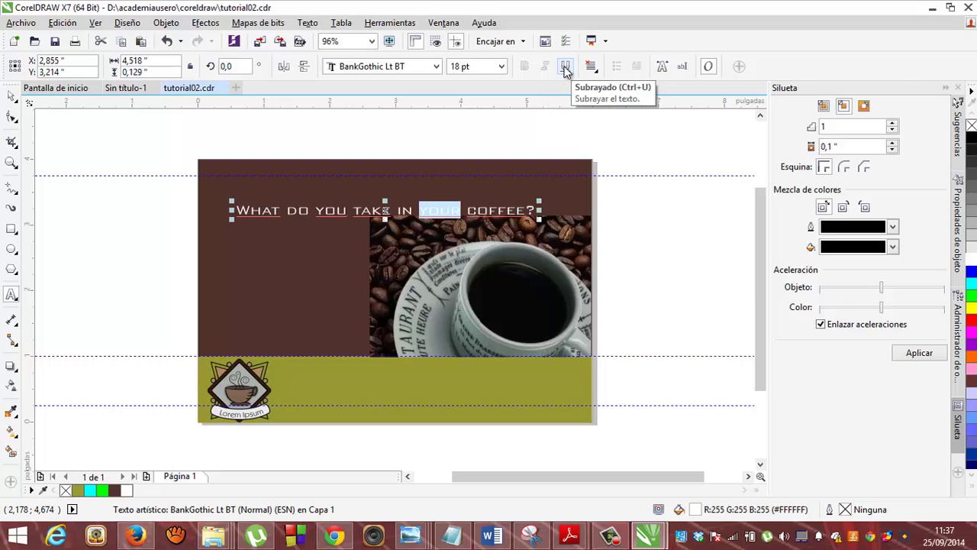
{"action": "left_click", "coordinate": [435, 66]}
{"action": "left_click", "coordinate": [437, 67]}
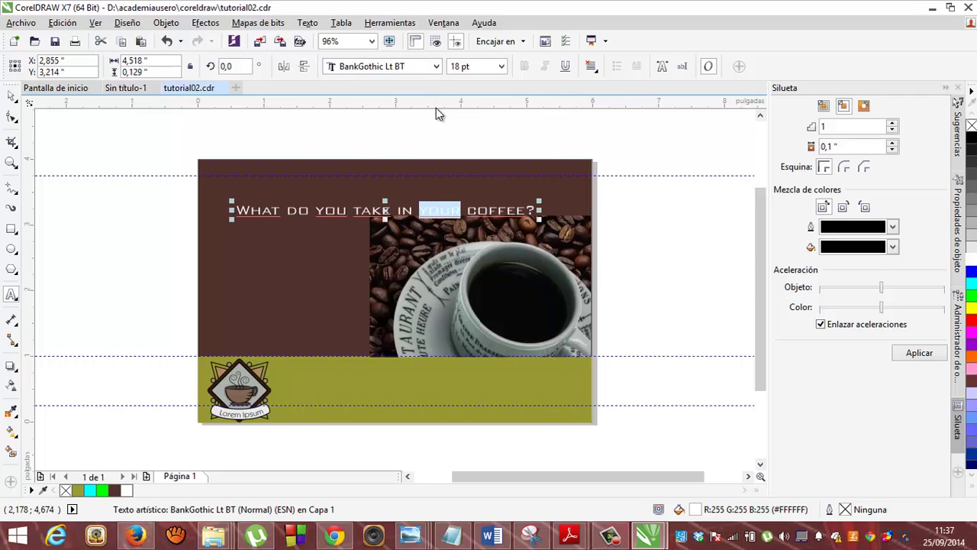
{"action": "left_click", "coordinate": [13, 101]}
Step: Change the whole headline's font to Bookman Old Style
{"action": "left_click", "coordinate": [436, 67]}
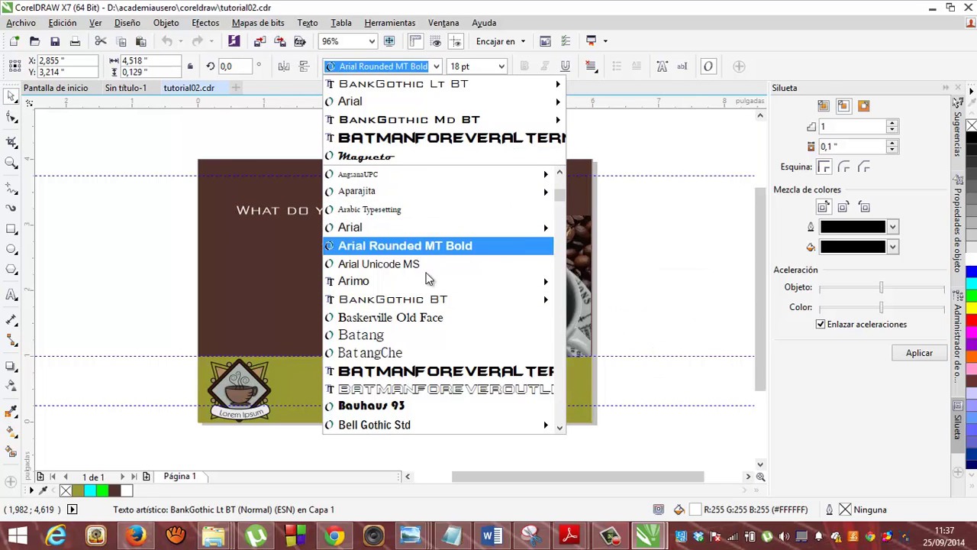
{"action": "scroll", "coordinate": [417, 316], "scroll_direction": "down", "scroll_amount": 2}
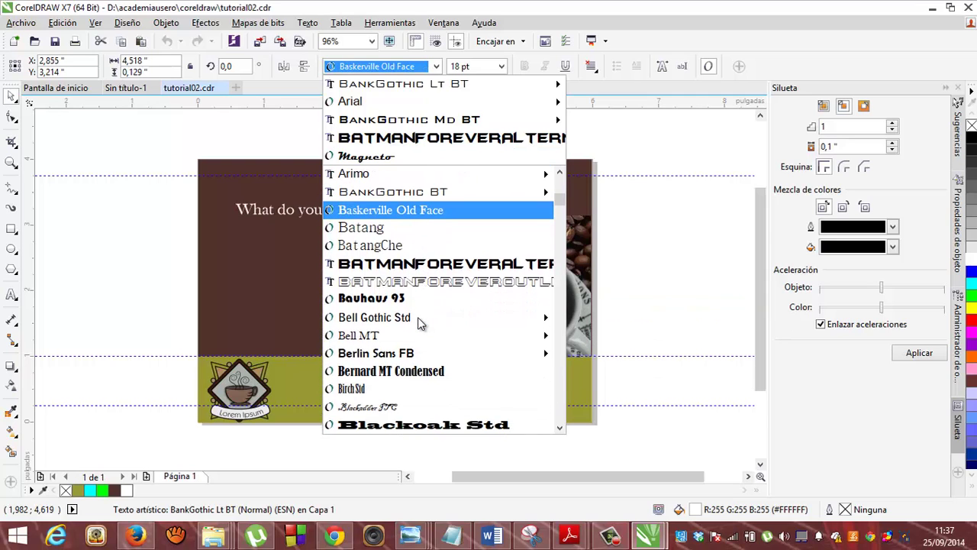
{"action": "scroll", "coordinate": [417, 316], "scroll_direction": "down", "scroll_amount": 4}
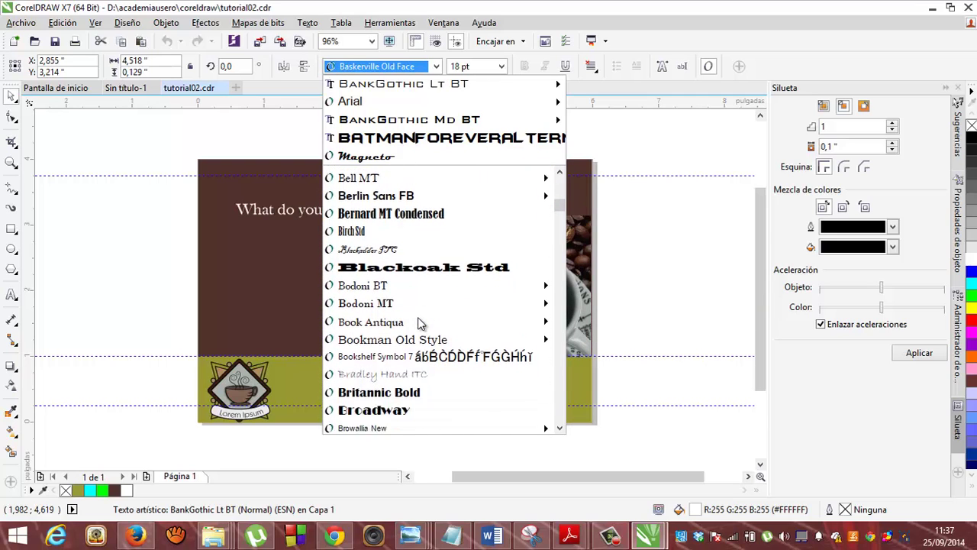
{"action": "mouse_move", "coordinate": [427, 283]}
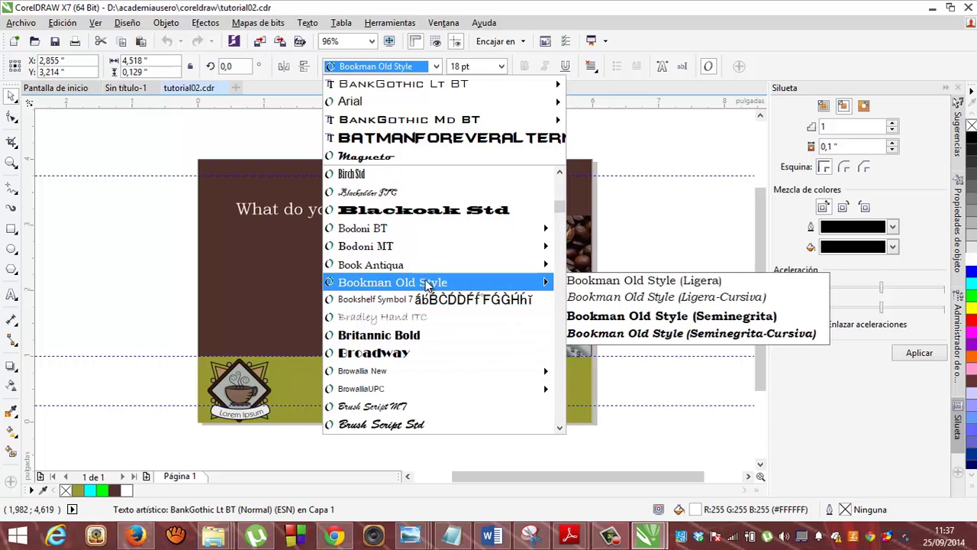
{"action": "left_click", "coordinate": [646, 321]}
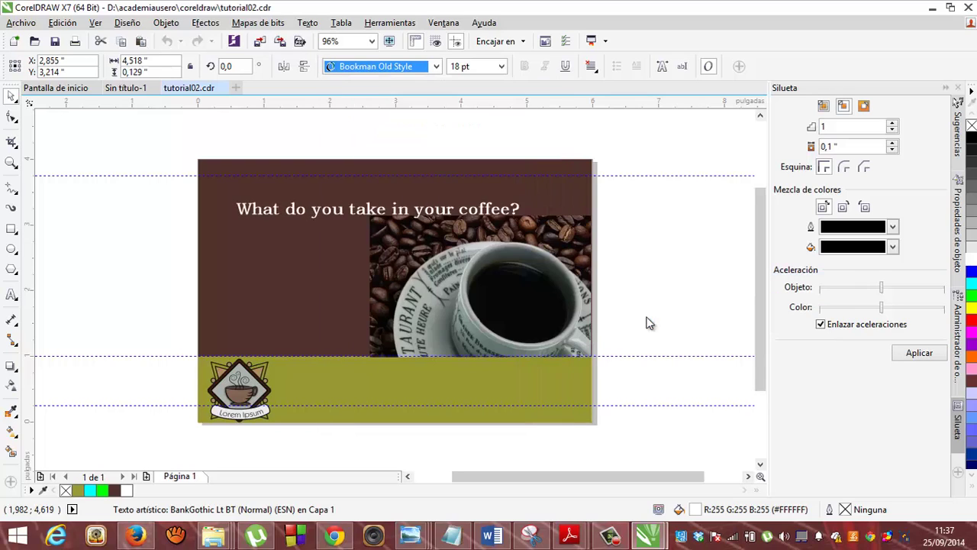
Step: Italicize only the word "your" in the headline
{"action": "double_click", "coordinate": [421, 206]}
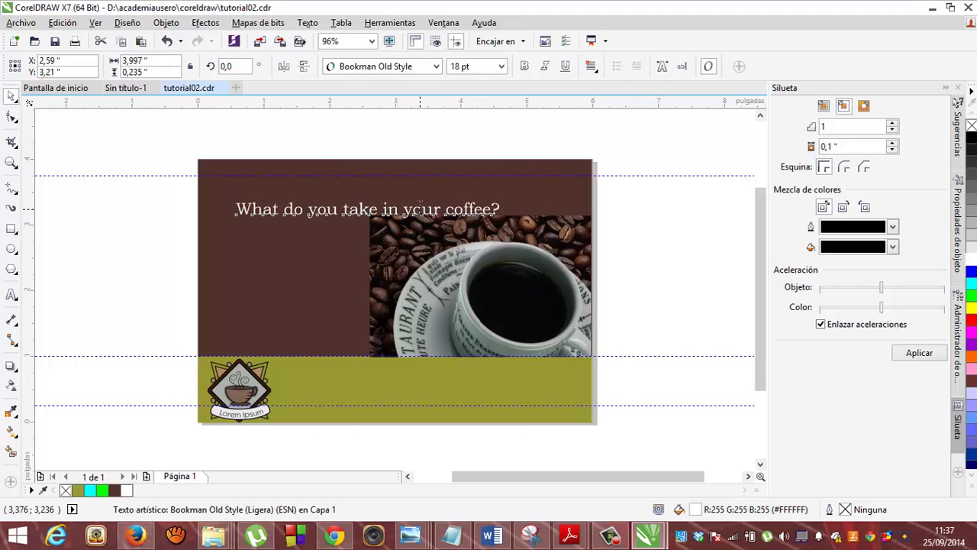
{"action": "left_click_drag", "start_coordinate": [403, 208], "coordinate": [441, 209]}
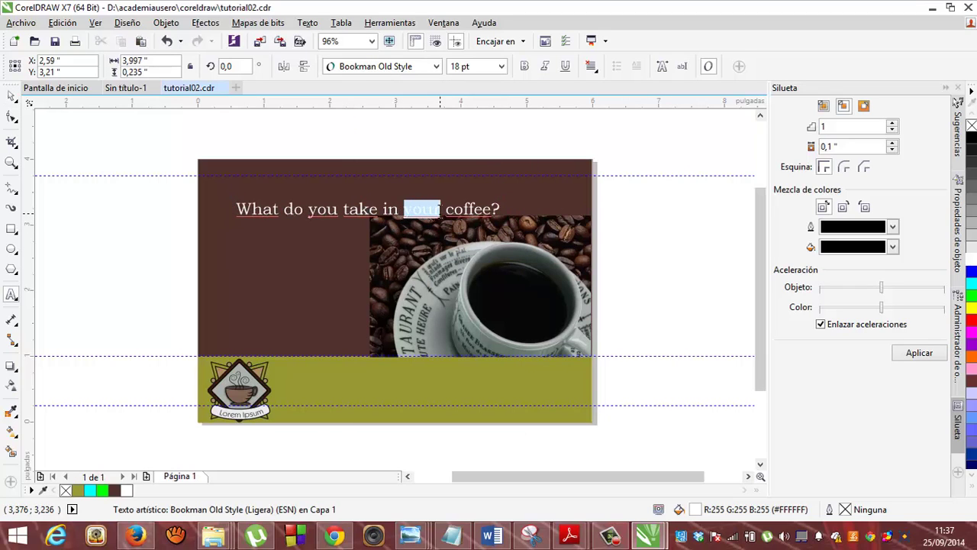
{"action": "left_click", "coordinate": [546, 67]}
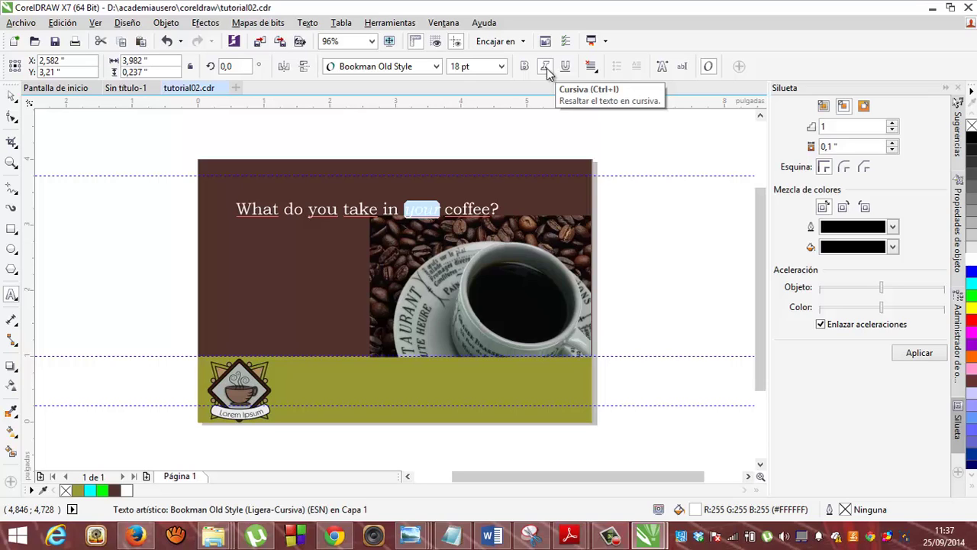
Step: Move the headline to the poster's upper-left area by the top guideline, centred at about X 2,17 and Y 3,62 inches
{"action": "left_click", "coordinate": [14, 94]}
{"action": "left_click_drag", "start_coordinate": [330, 210], "coordinate": [305, 184]}
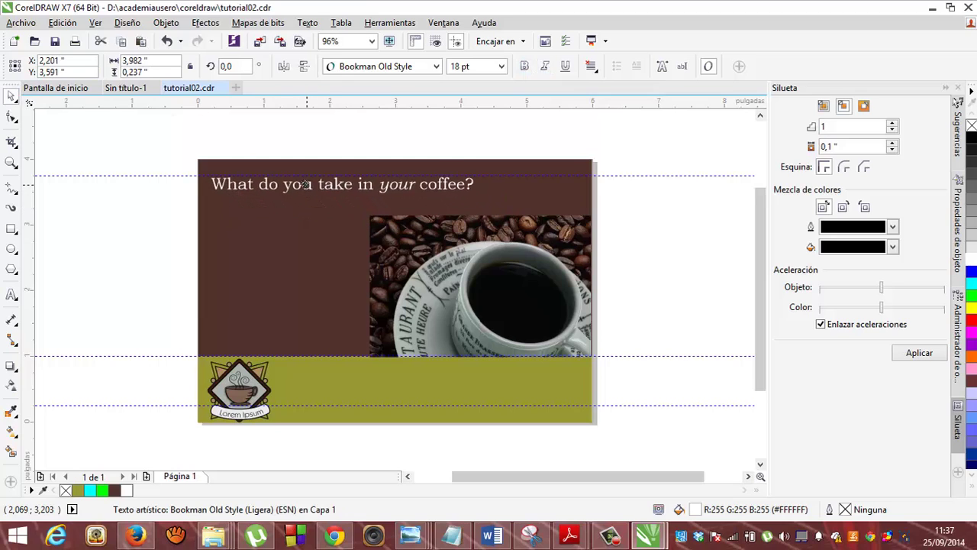
{"action": "key", "text": "Left"}
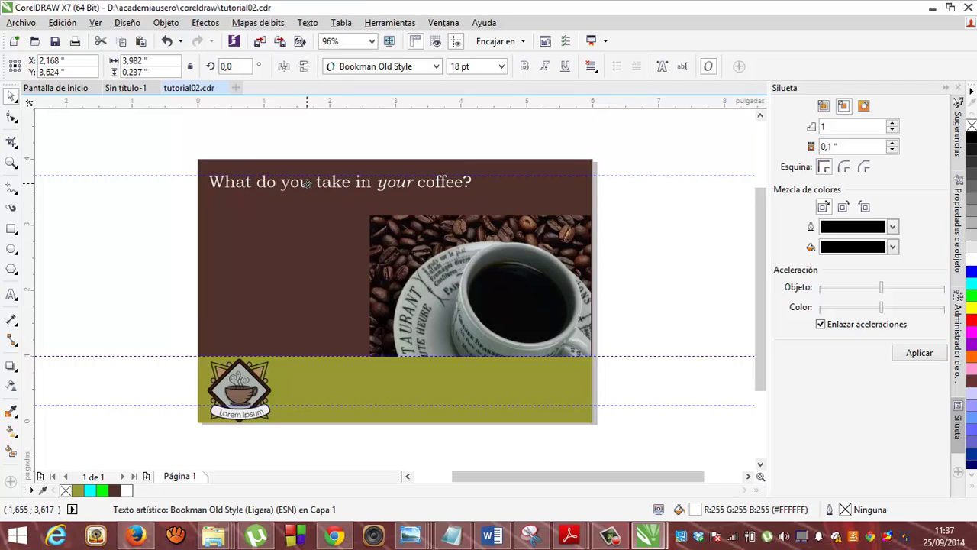
Step: Compare the headline with the finished poster in dr_3.pdf, and save the drawing
{"action": "left_click", "coordinate": [307, 183]}
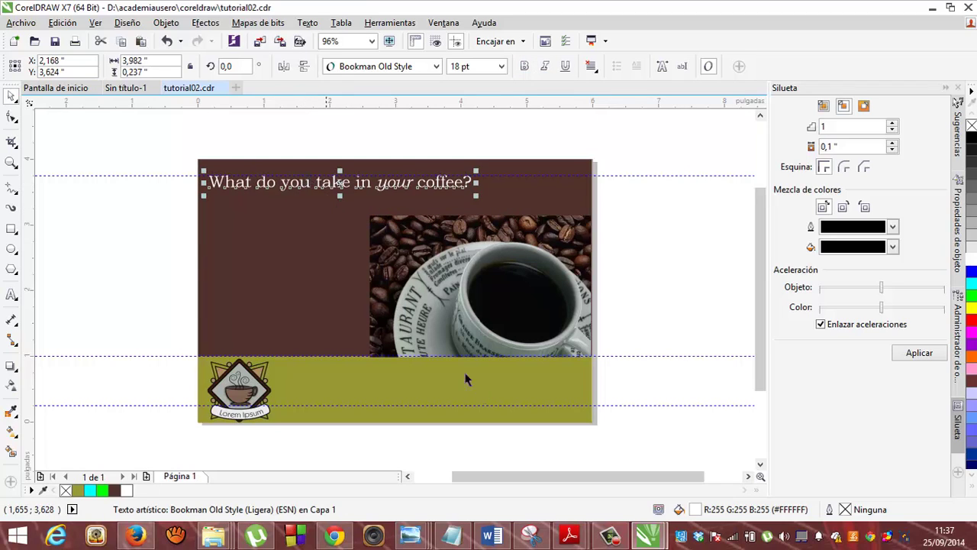
{"action": "left_click", "coordinate": [613, 536]}
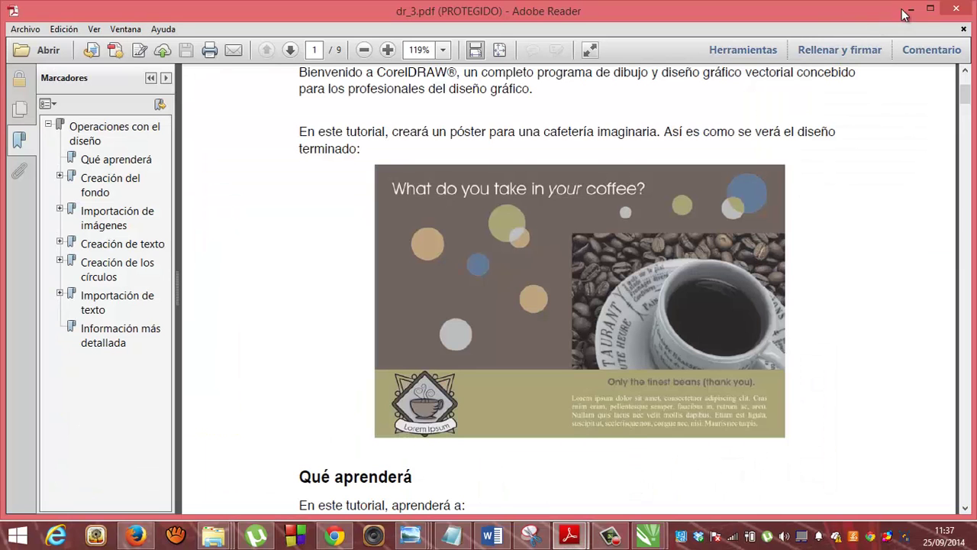
{"action": "left_click", "coordinate": [908, 15]}
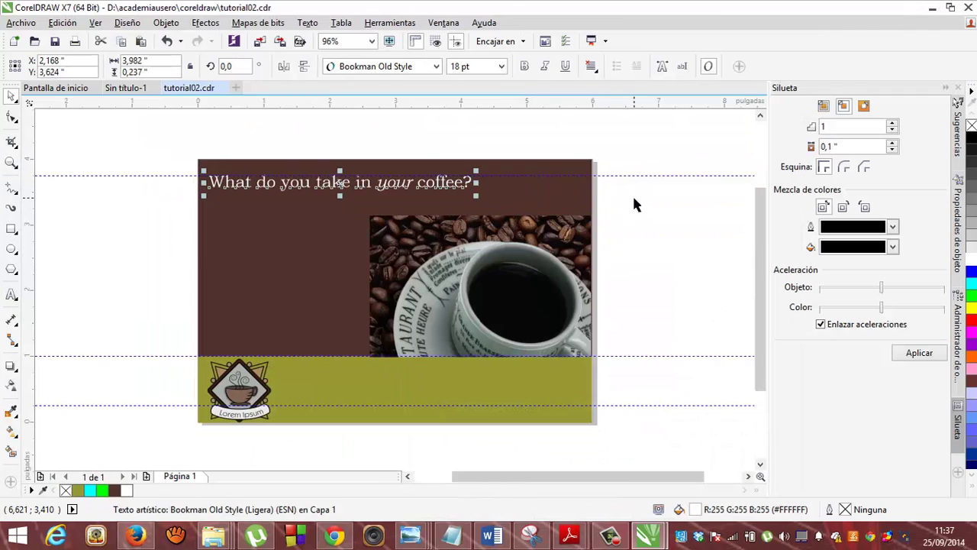
{"action": "left_click", "coordinate": [634, 203]}
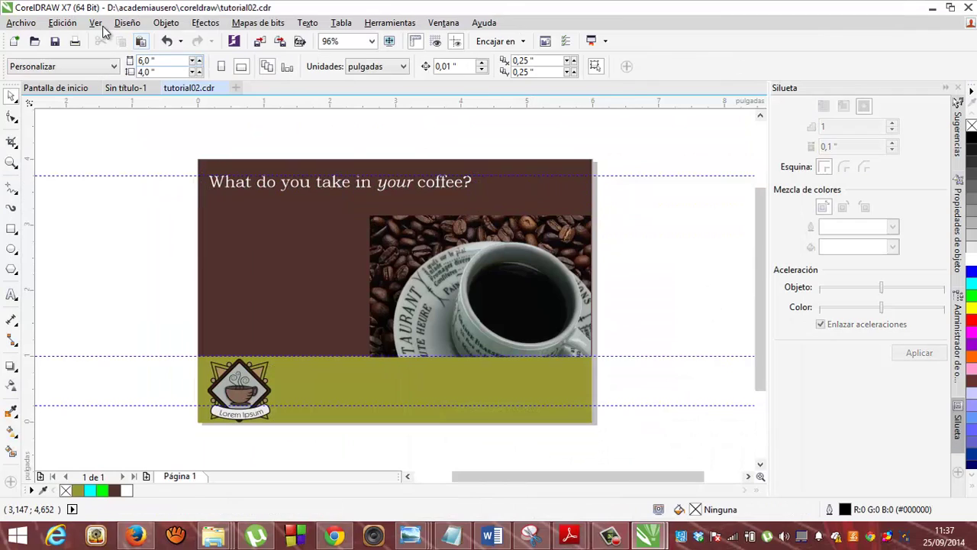
{"action": "left_click", "coordinate": [55, 41]}
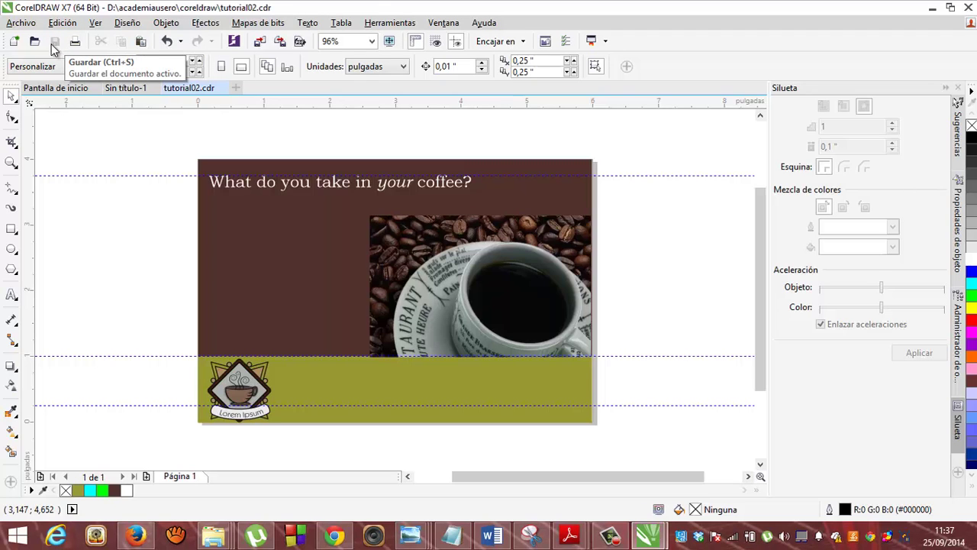
Step: Check the tagline in dr_3.pdf and add it as artistic text, "Only the finest beans (thank you)", on the green band
{"action": "mouse_move", "coordinate": [565, 537]}
{"action": "left_click", "coordinate": [589, 467]}
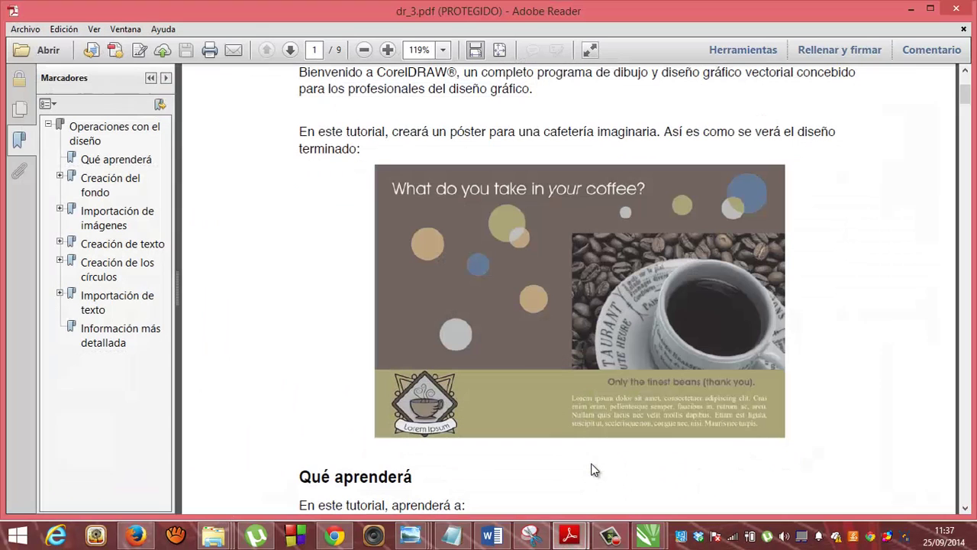
{"action": "left_click", "coordinate": [911, 8]}
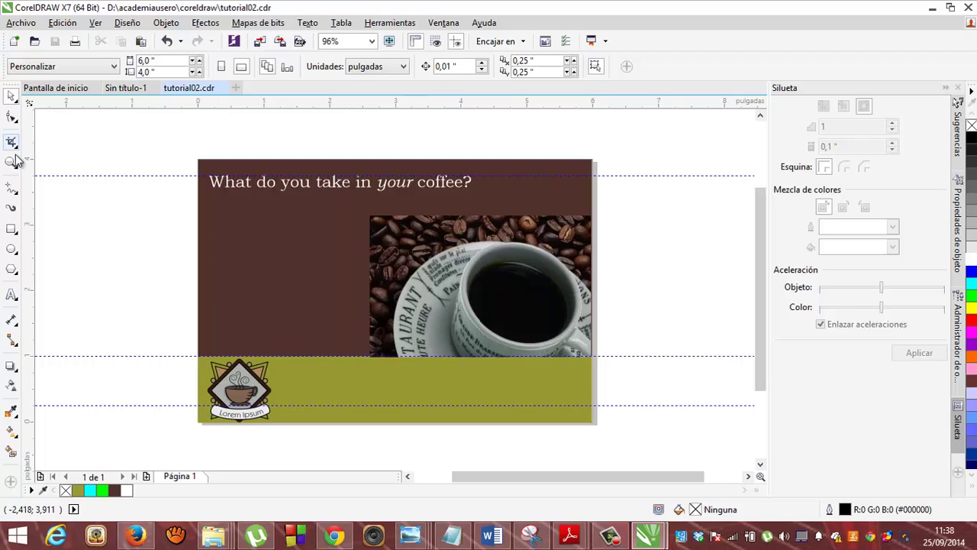
{"action": "left_click", "coordinate": [11, 294]}
{"action": "left_click", "coordinate": [337, 368]}
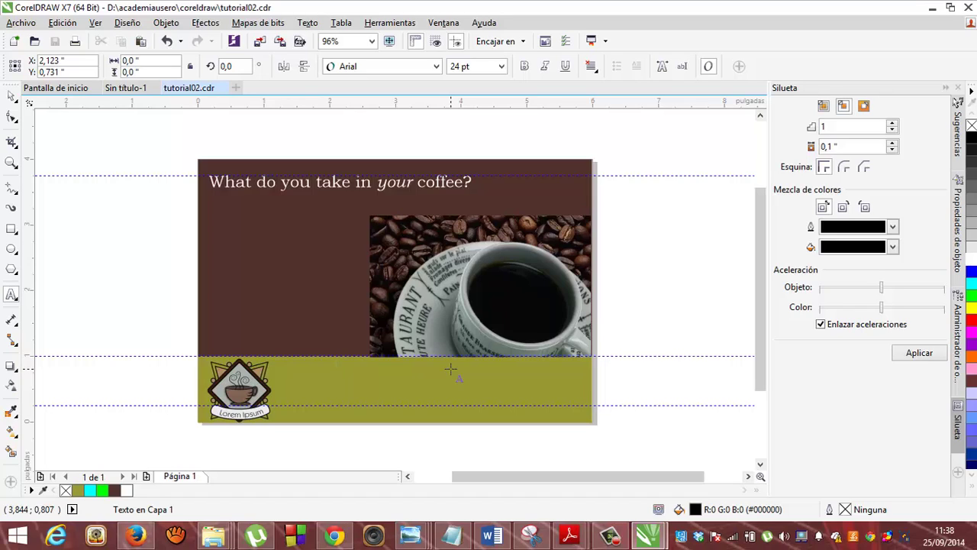
{"action": "type", "text": "Only the"}
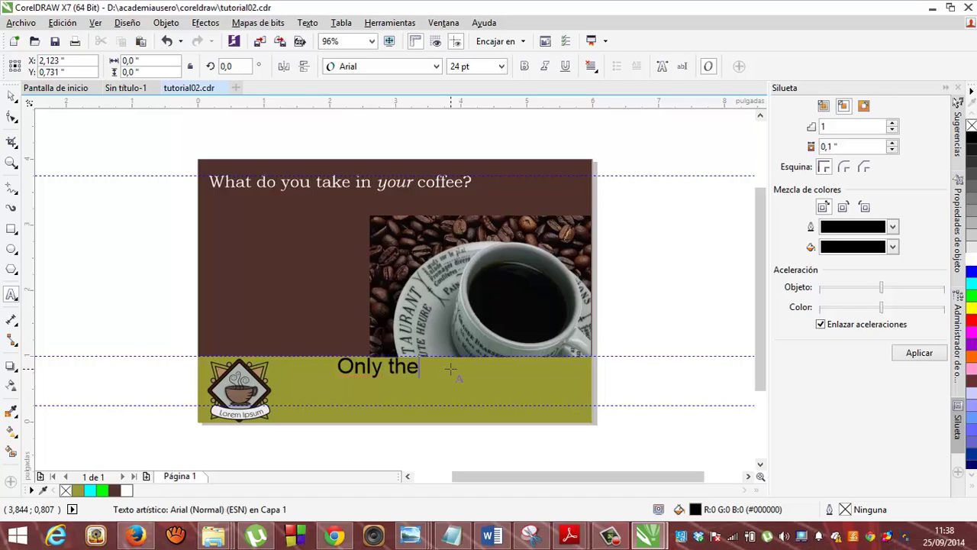
{"action": "type", "text": " finest beans (thin"}
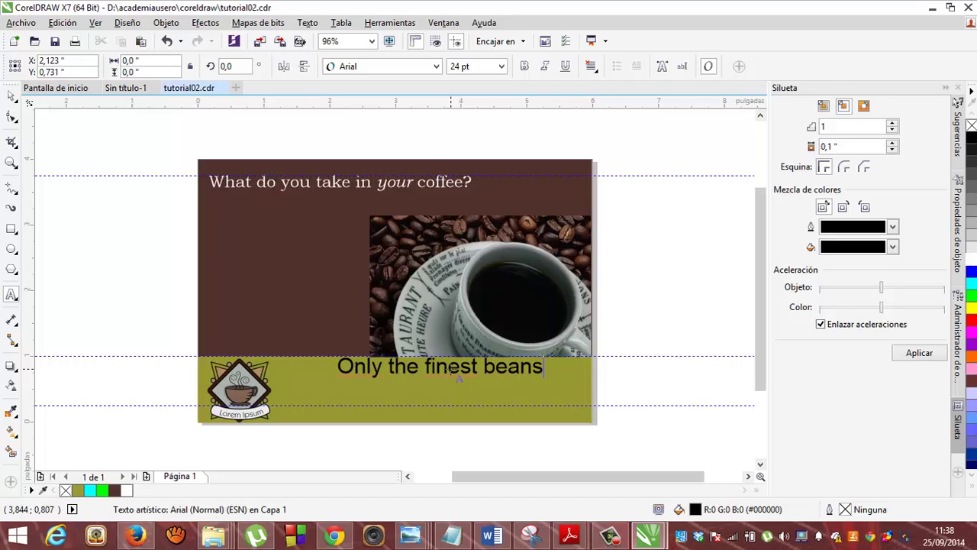
{"action": "key", "text": "BackSpace"}
{"action": "key", "text": "BackSpace"}
{"action": "type", "text": "ank you)"}
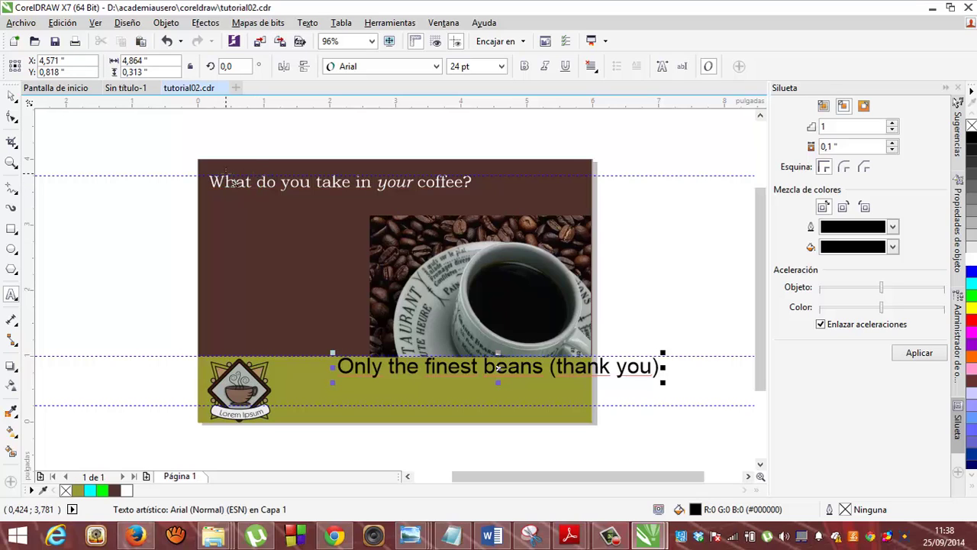
Step: Change the tagline's font to Bookman Old Style to match the headline
{"action": "left_click", "coordinate": [11, 95]}
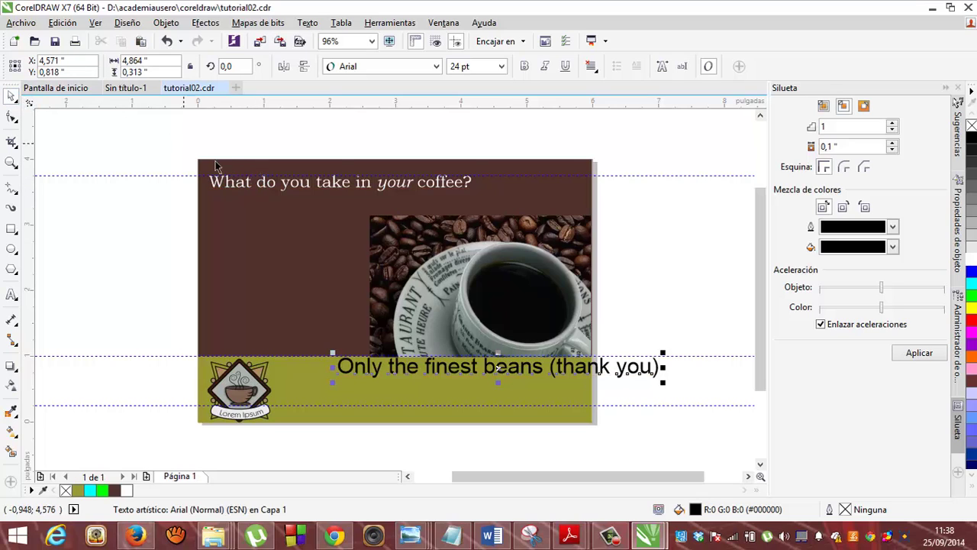
{"action": "left_click", "coordinate": [274, 187]}
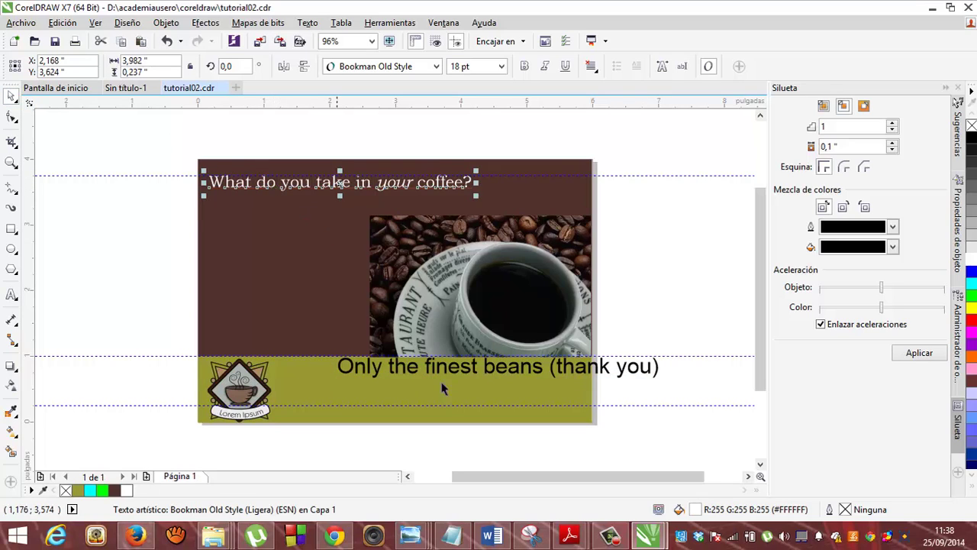
{"action": "left_click", "coordinate": [473, 374]}
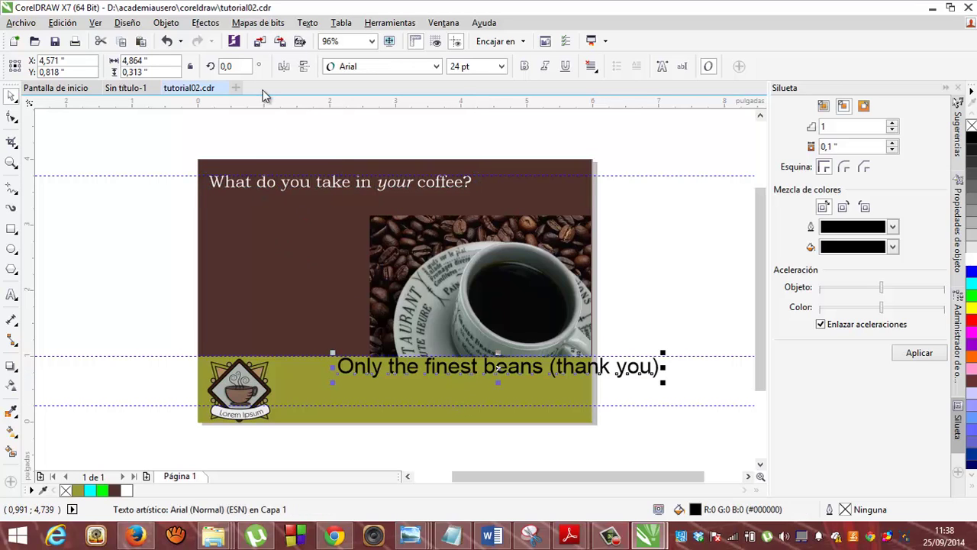
{"action": "left_click", "coordinate": [437, 66]}
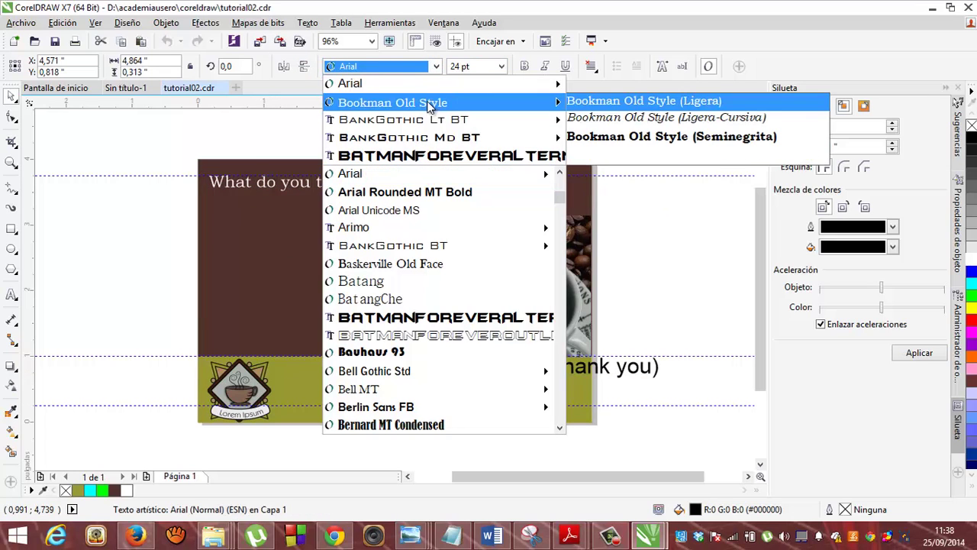
{"action": "mouse_move", "coordinate": [535, 120]}
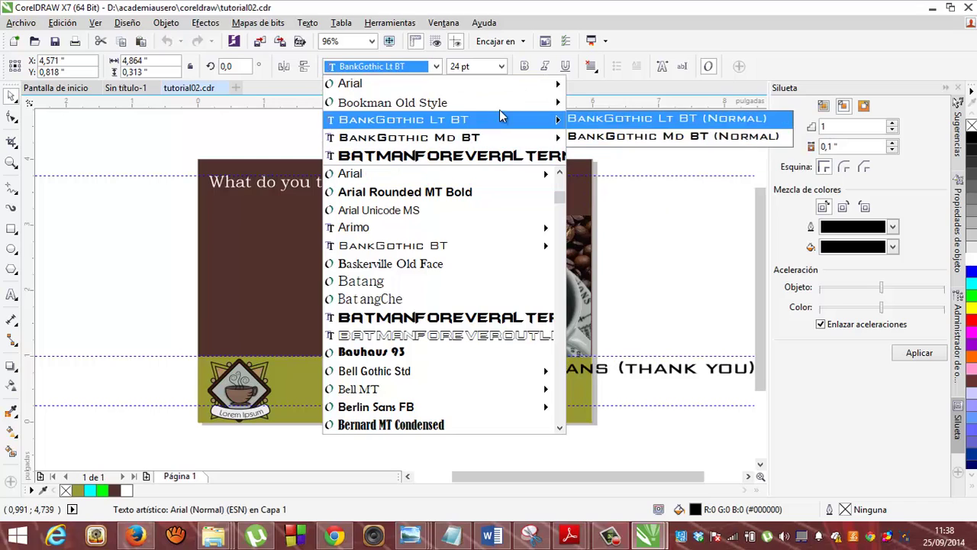
{"action": "mouse_move", "coordinate": [534, 102]}
{"action": "left_click", "coordinate": [617, 137]}
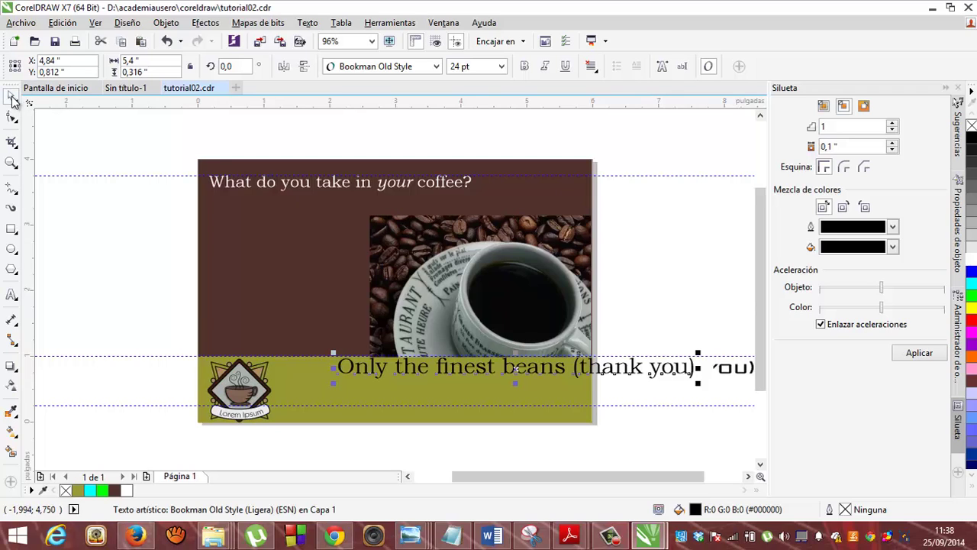
Step: Set the tagline to 10 pt bold and move it under the mug photo, centred at about X 4,64 and Y 0,80 inches
{"action": "left_click_drag", "start_coordinate": [632, 371], "coordinate": [651, 384]}
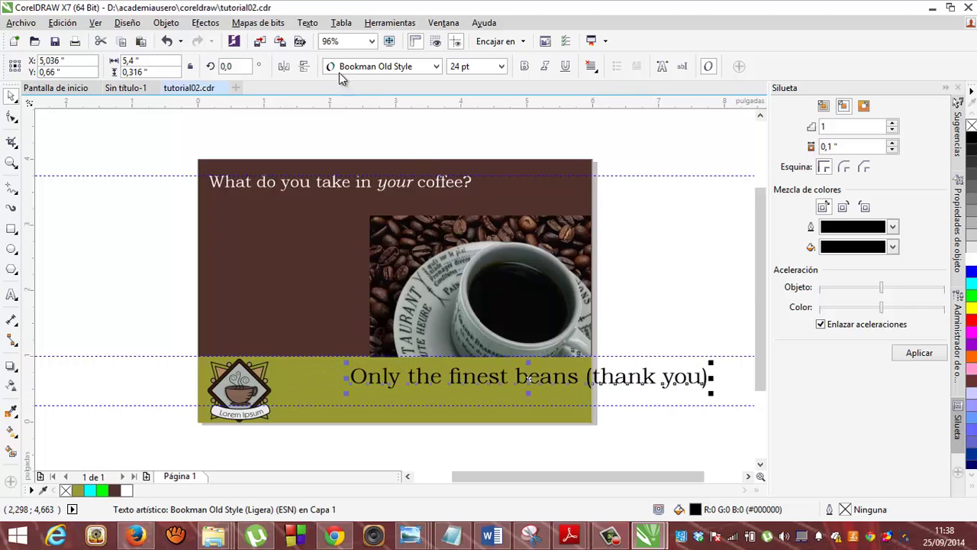
{"action": "left_click", "coordinate": [502, 66]}
{"action": "left_click", "coordinate": [467, 122]}
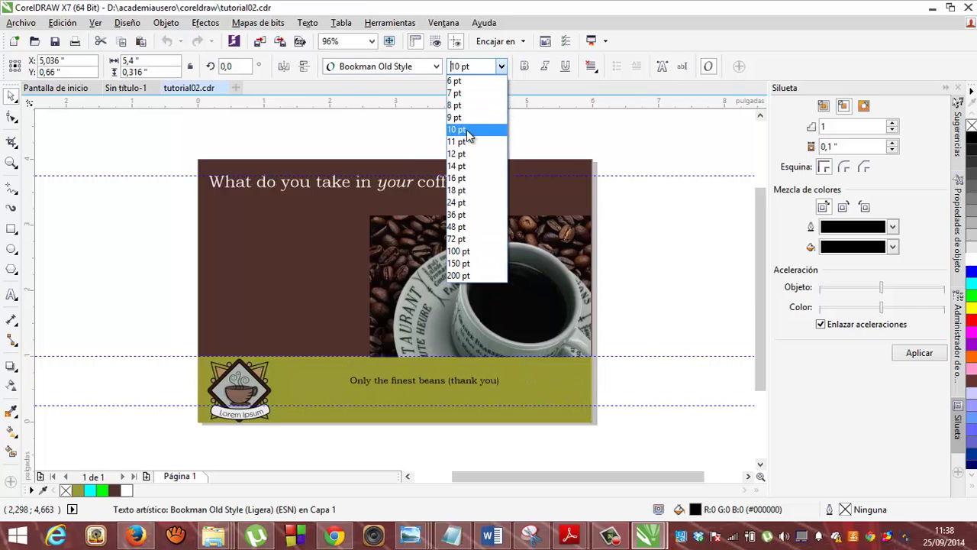
{"action": "left_click", "coordinate": [525, 68]}
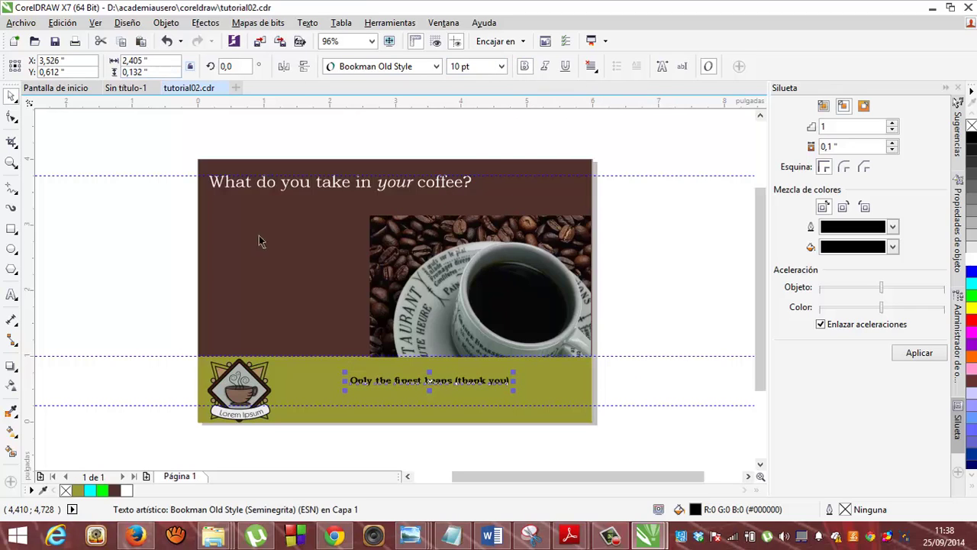
{"action": "left_click_drag", "start_coordinate": [537, 371], "coordinate": [571, 368]}
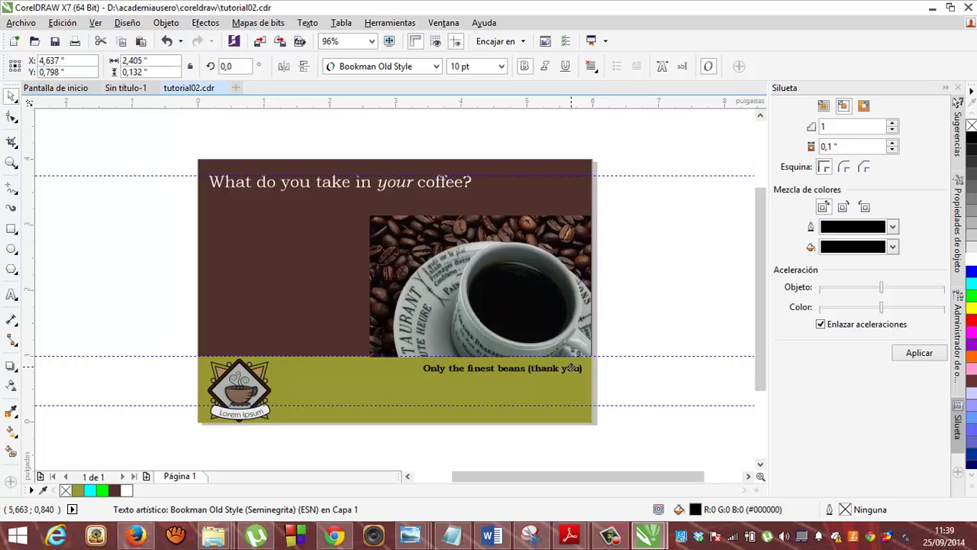
{"action": "left_click", "coordinate": [571, 368]}
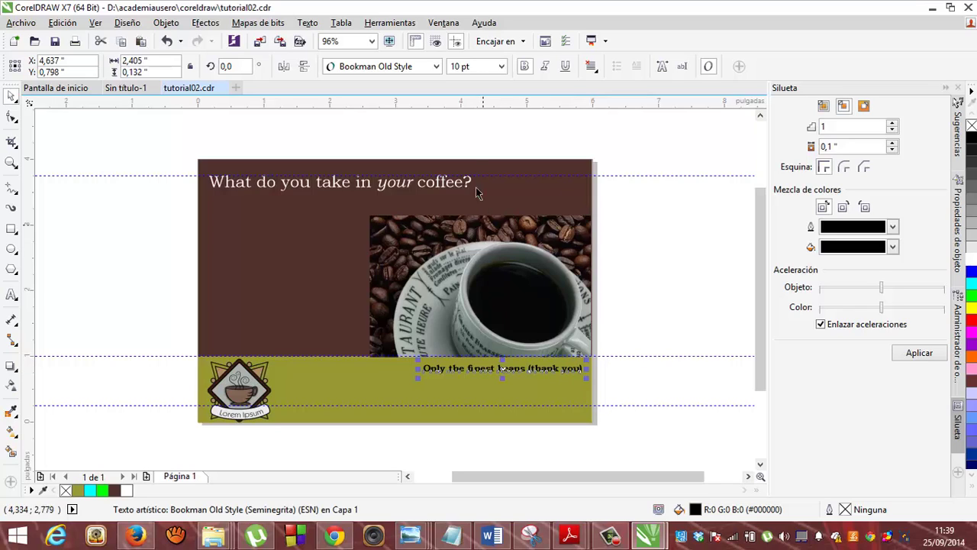
Step: Set the nudge distance to 0,125 inches in the ruler settings
{"action": "right_click", "coordinate": [460, 105]}
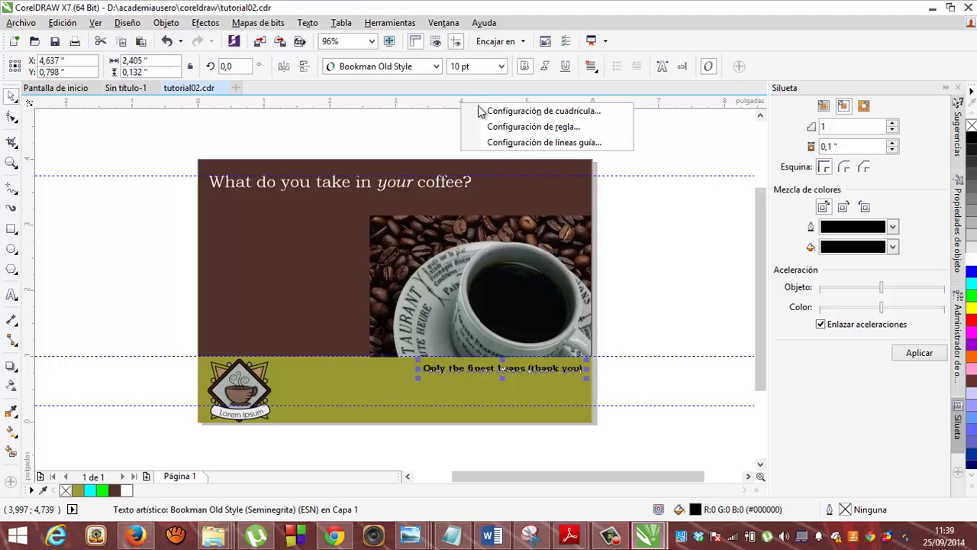
{"action": "left_click", "coordinate": [513, 128]}
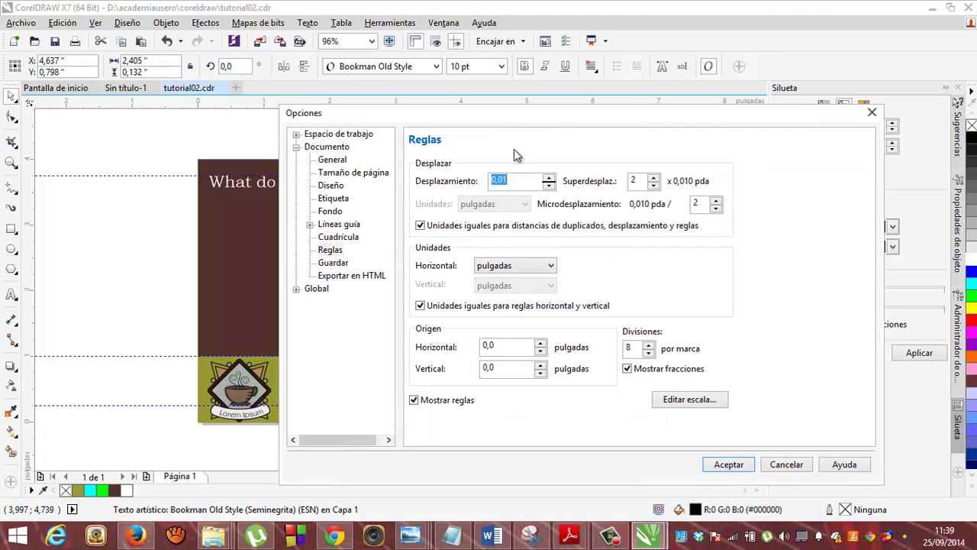
{"action": "left_click", "coordinate": [516, 180]}
{"action": "key", "text": "BackSpace"}
{"action": "key", "text": "BackSpace"}
{"action": "type", "text": "125"}
{"action": "key", "text": "Tab"}
{"action": "left_click", "coordinate": [728, 464]}
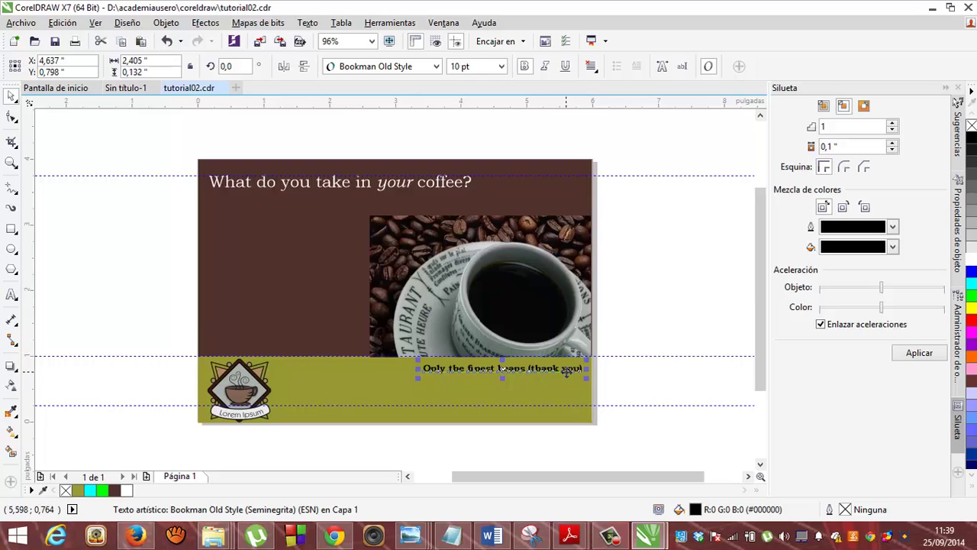
Step: Move the tagline just below the mug photo, centred at about X 4,69 and Y 0,83 inches, checking its placement against dr_3.pdf
{"action": "left_click_drag", "start_coordinate": [566, 371], "coordinate": [571, 366]}
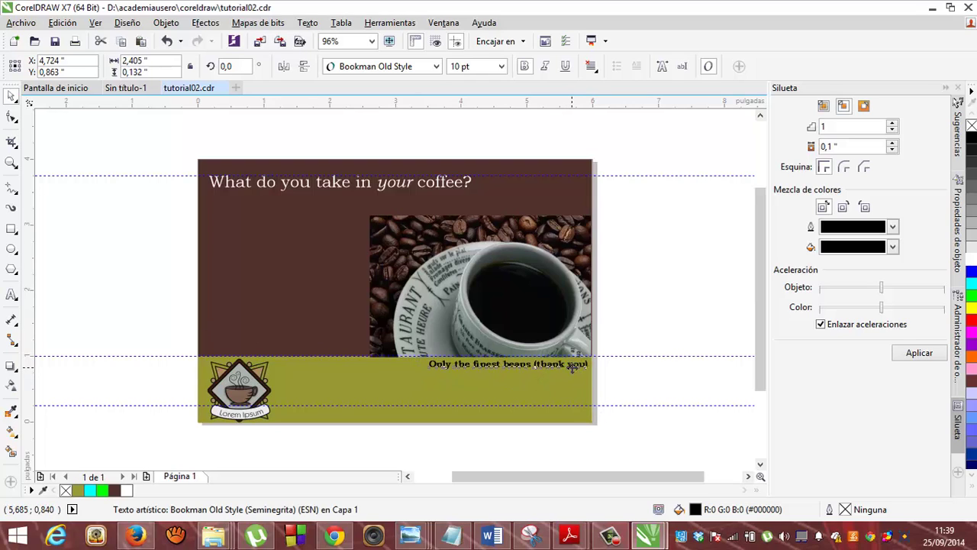
{"action": "mouse_move", "coordinate": [590, 532]}
{"action": "left_click", "coordinate": [643, 483]}
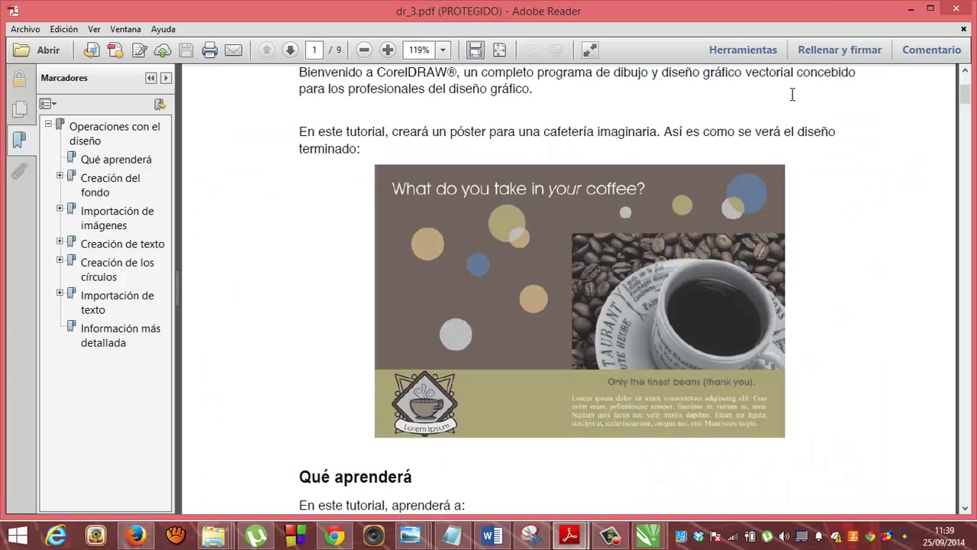
{"action": "left_click", "coordinate": [909, 7]}
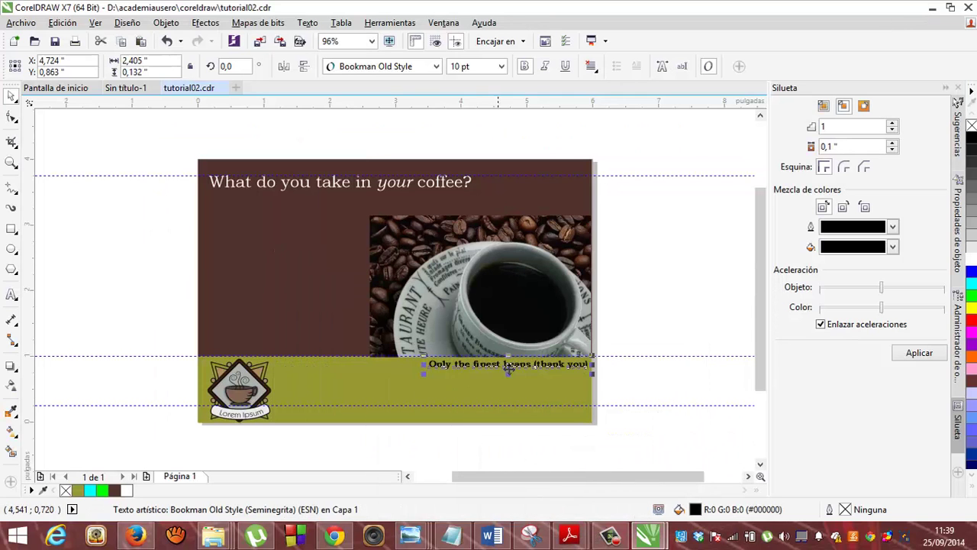
{"action": "left_click_drag", "start_coordinate": [526, 365], "coordinate": [525, 371]}
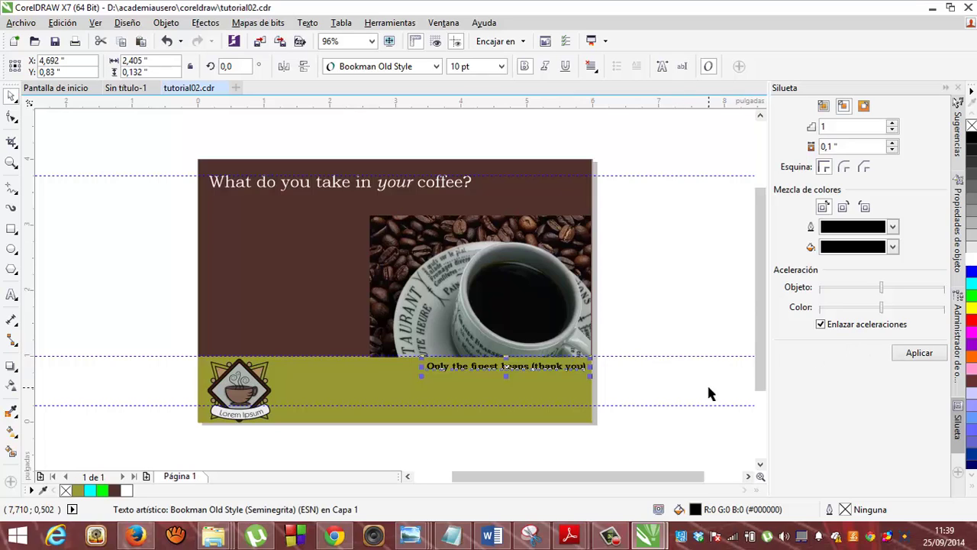
Step: Try out the 0,125 inch nudge by shifting the tagline down and back up
{"action": "key", "text": "Down"}
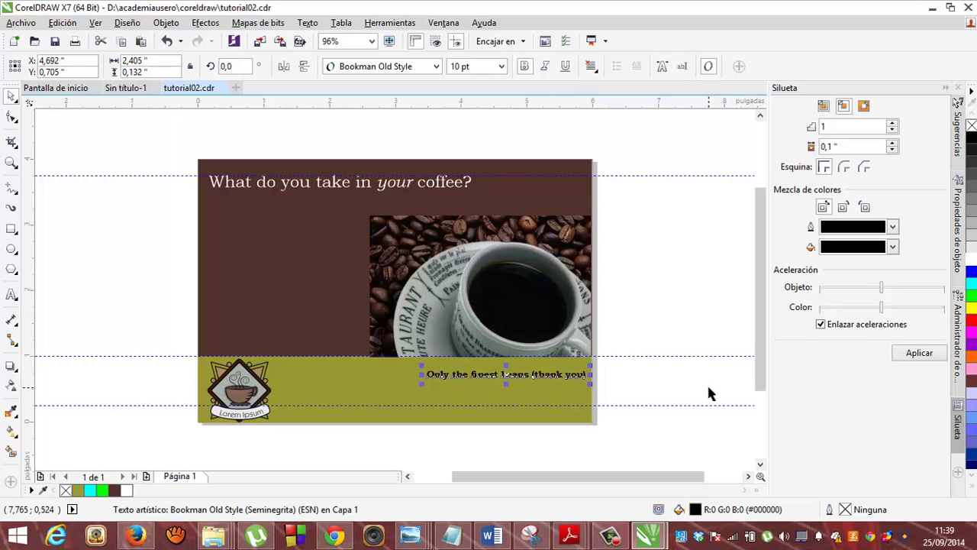
{"action": "key", "text": "Down"}
{"action": "key", "text": "Up"}
{"action": "key", "text": "Up"}
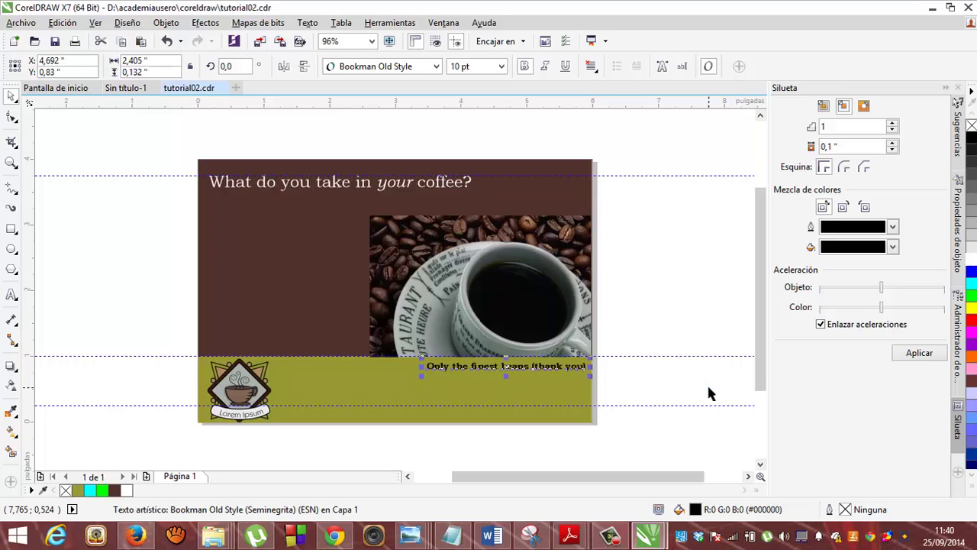
{"action": "key", "text": "Down"}
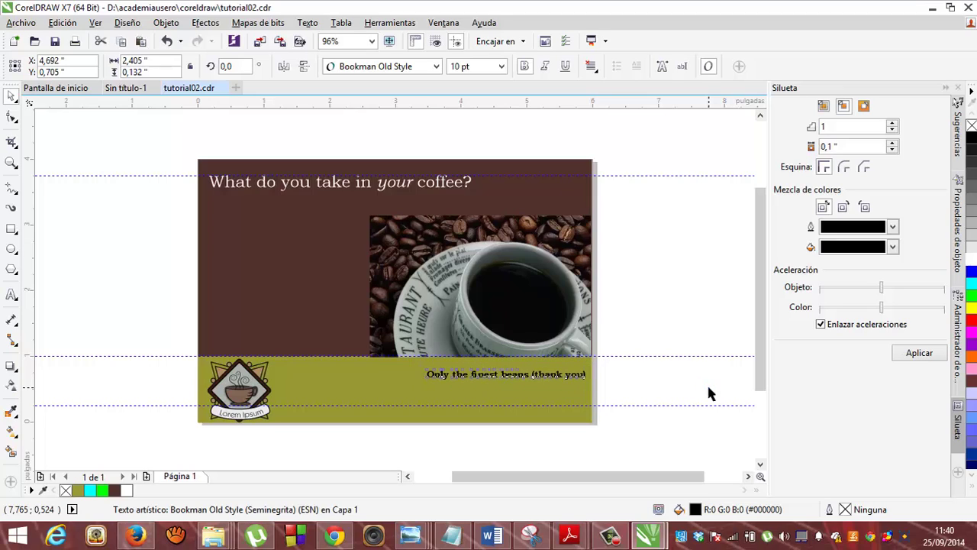
{"action": "key", "text": "Up"}
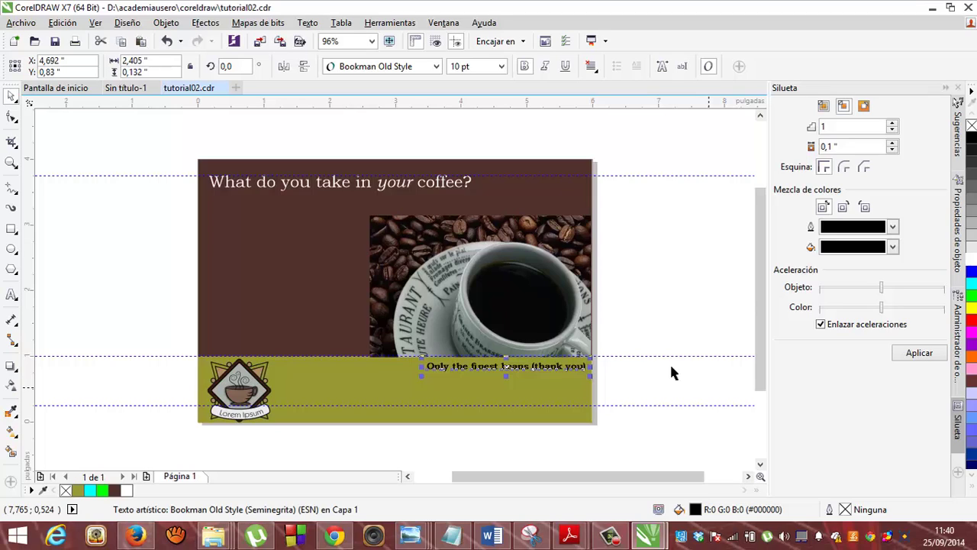
Step: Centre the tagline horizontally on the mug photo
{"action": "left_click", "coordinate": [535, 309], "text": "shift"}
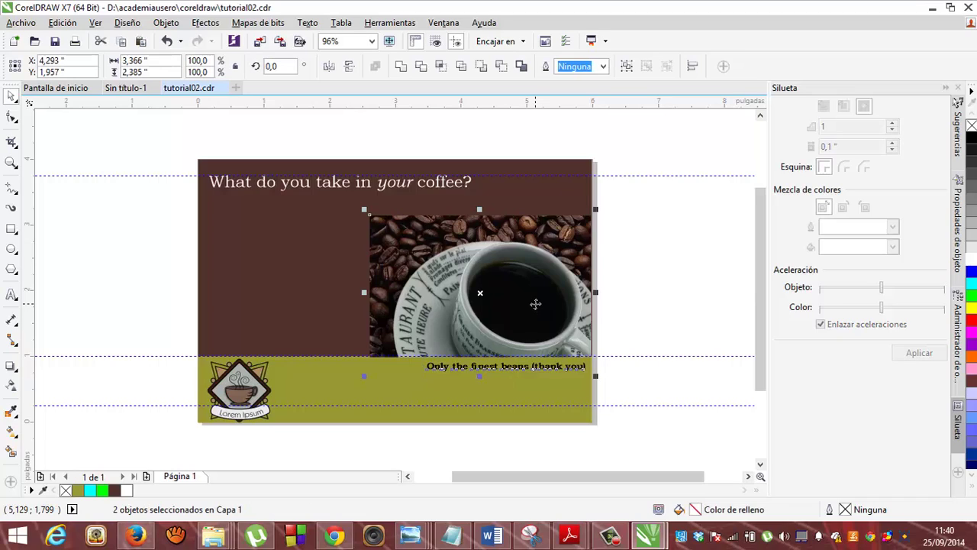
{"action": "key", "text": "c"}
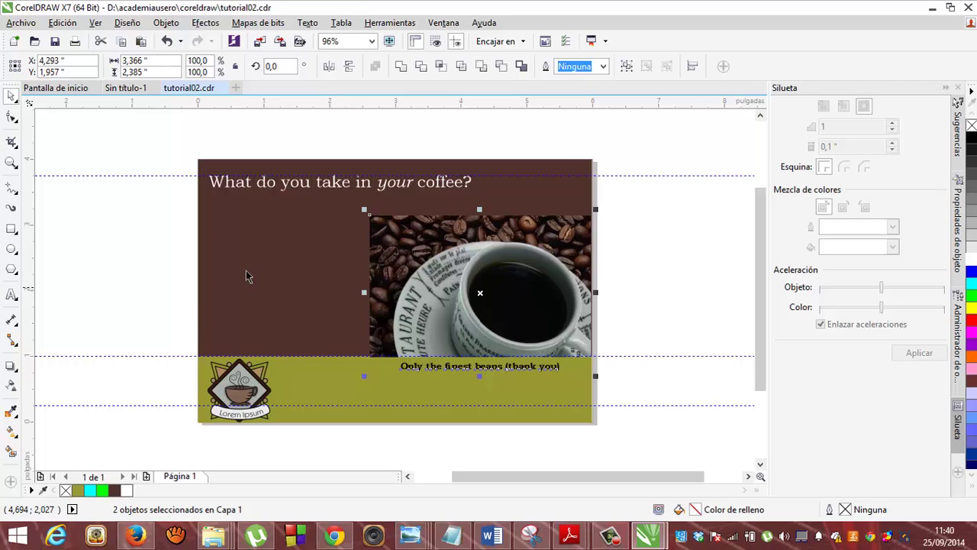
{"action": "left_click", "coordinate": [294, 371]}
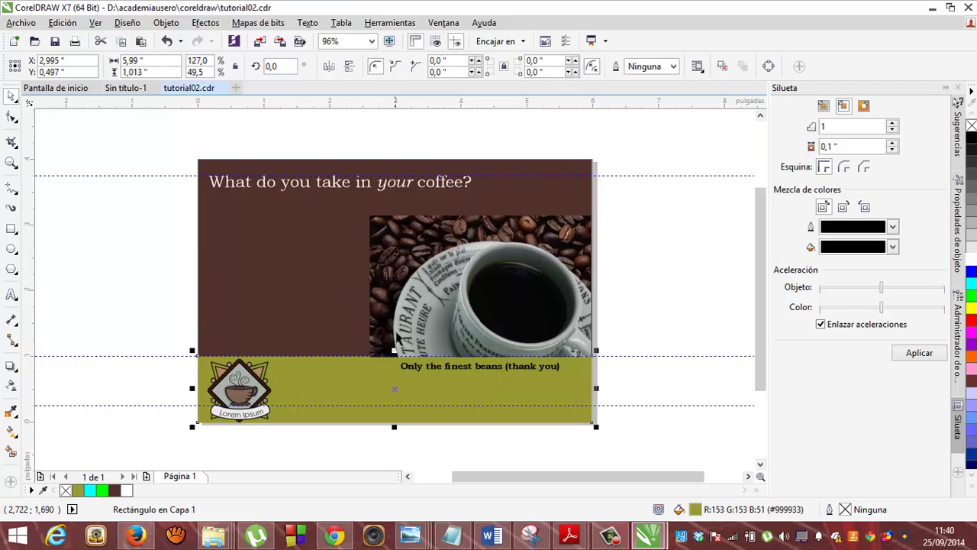
{"action": "right_click", "coordinate": [296, 277]}
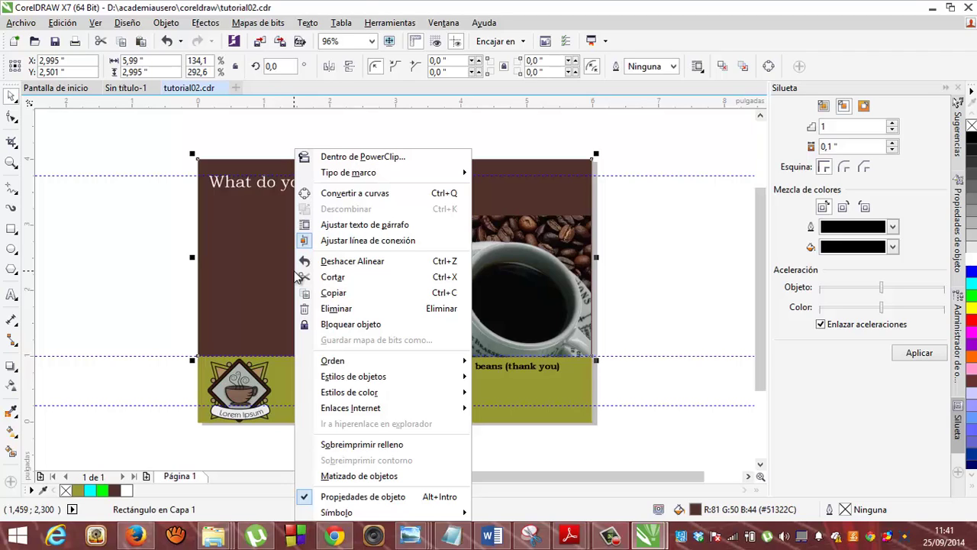
{"action": "right_click", "coordinate": [252, 285]}
{"action": "left_click", "coordinate": [235, 277]}
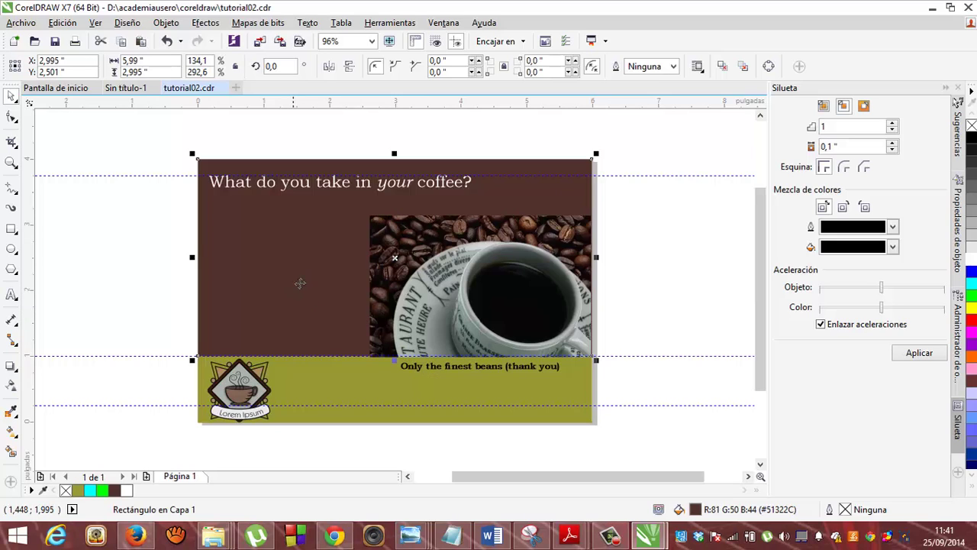
{"action": "left_click_drag", "start_coordinate": [307, 271], "coordinate": [407, 361]}
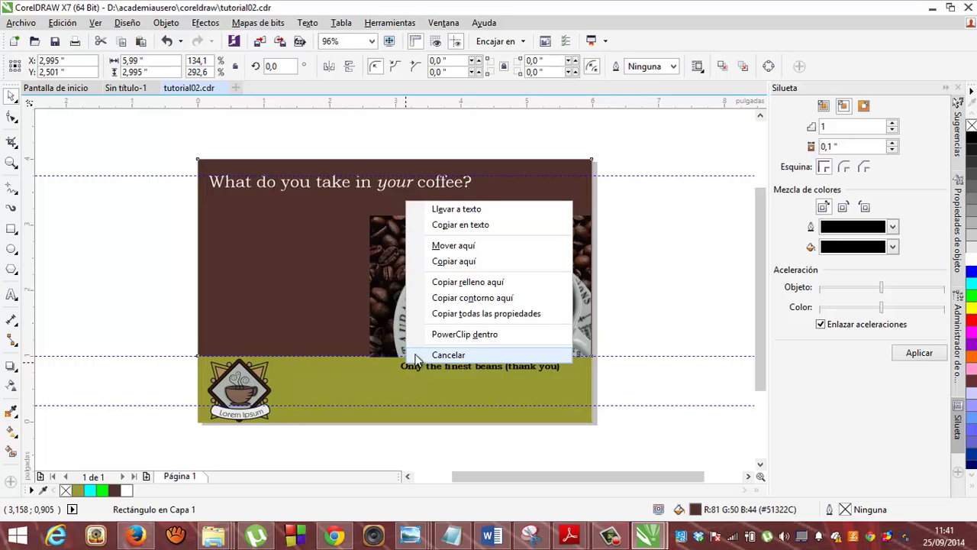
{"action": "left_click", "coordinate": [505, 283]}
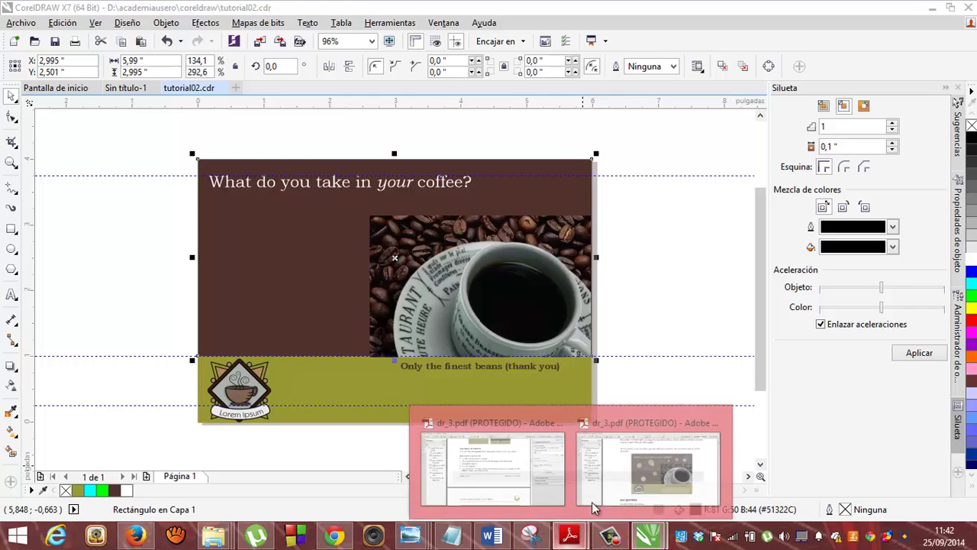
Step: Switch to dr_3.pdf and examine the coloured circles in the finished poster, and return to the drawing with nothing selected
{"action": "left_click", "coordinate": [625, 479]}
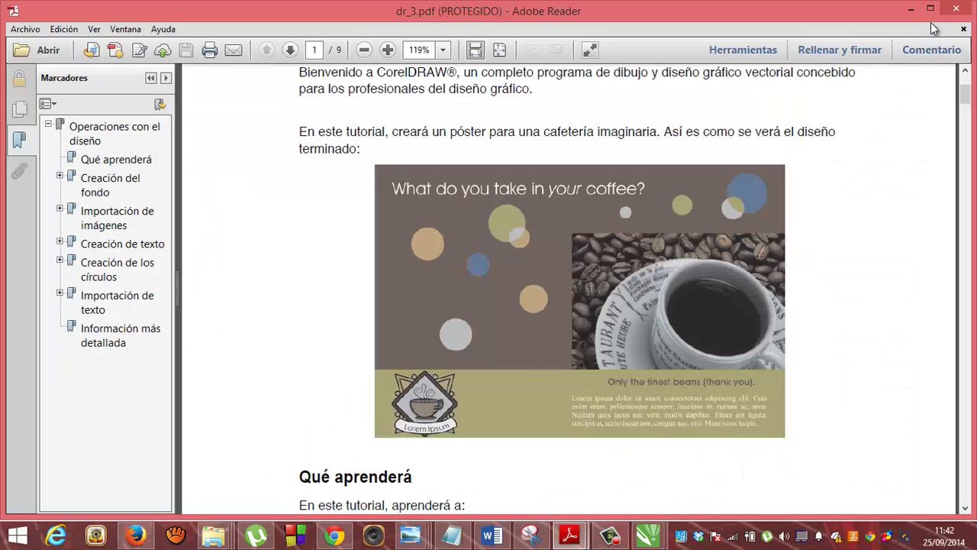
{"action": "left_click", "coordinate": [912, 9]}
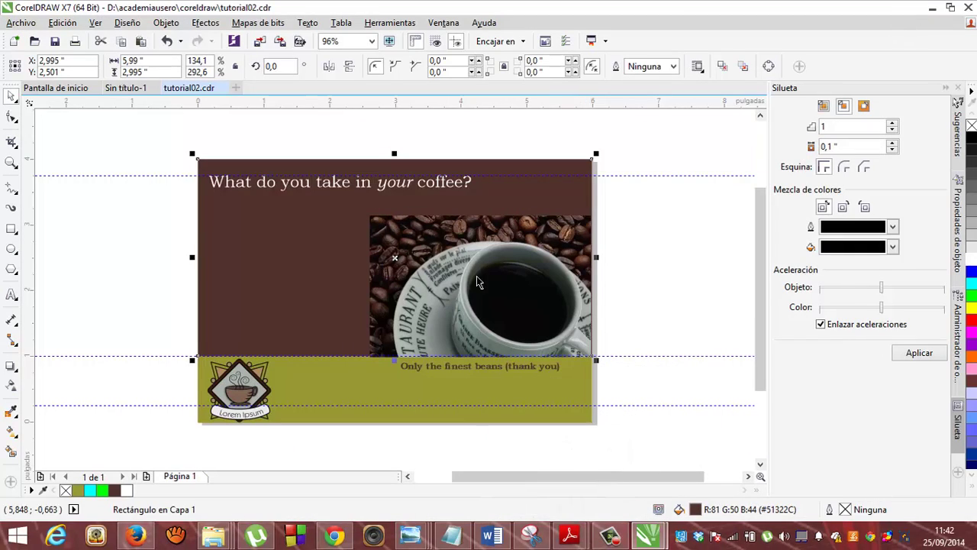
{"action": "left_click", "coordinate": [61, 214]}
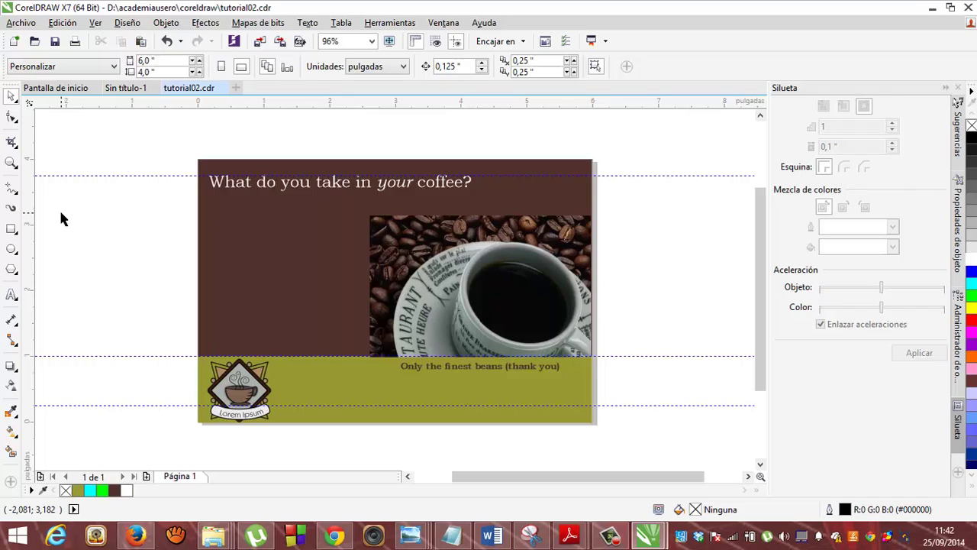
Step: Draw a circle about 0,25 inches across on the brown background below the headline, filled grey #B3B3B3 with no outline
{"action": "left_click", "coordinate": [13, 256]}
{"action": "left_click", "coordinate": [46, 248]}
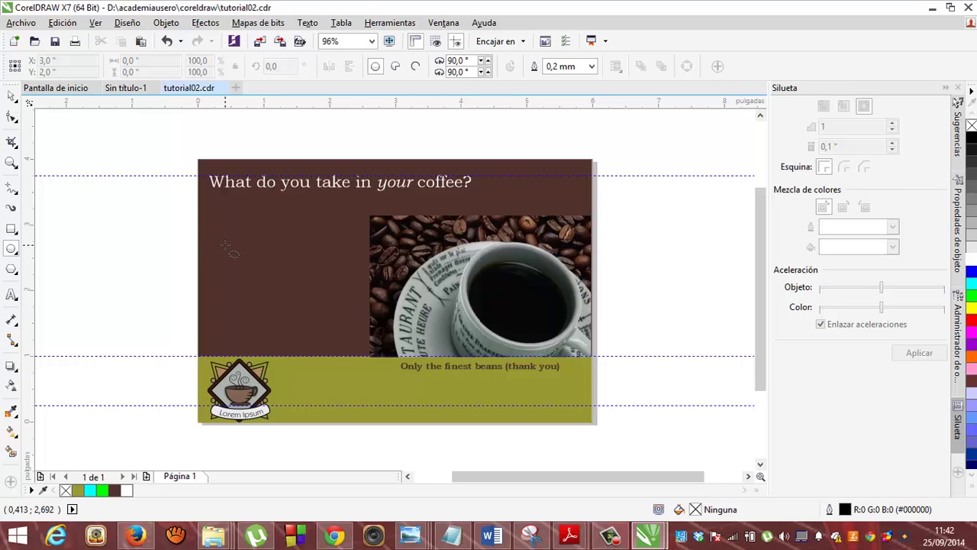
{"action": "left_click_drag", "start_coordinate": [229, 244], "coordinate": [275, 307]}
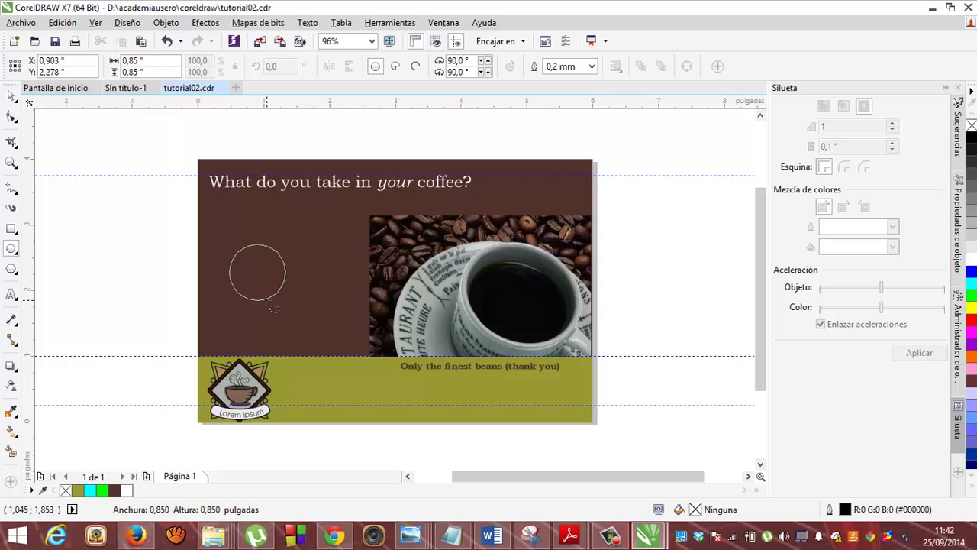
{"action": "left_click_drag", "start_coordinate": [273, 306], "coordinate": [250, 285]}
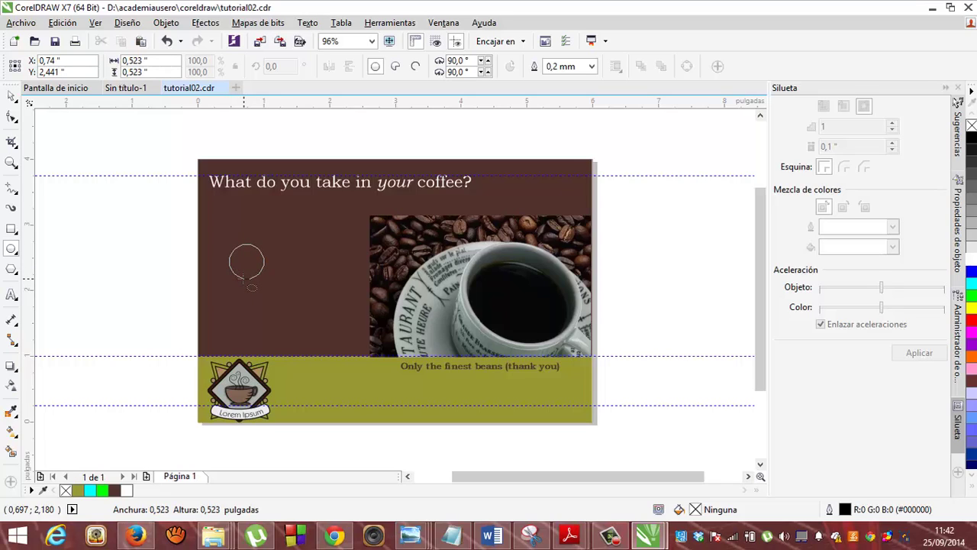
{"action": "left_click_drag", "start_coordinate": [252, 285], "coordinate": [239, 270]}
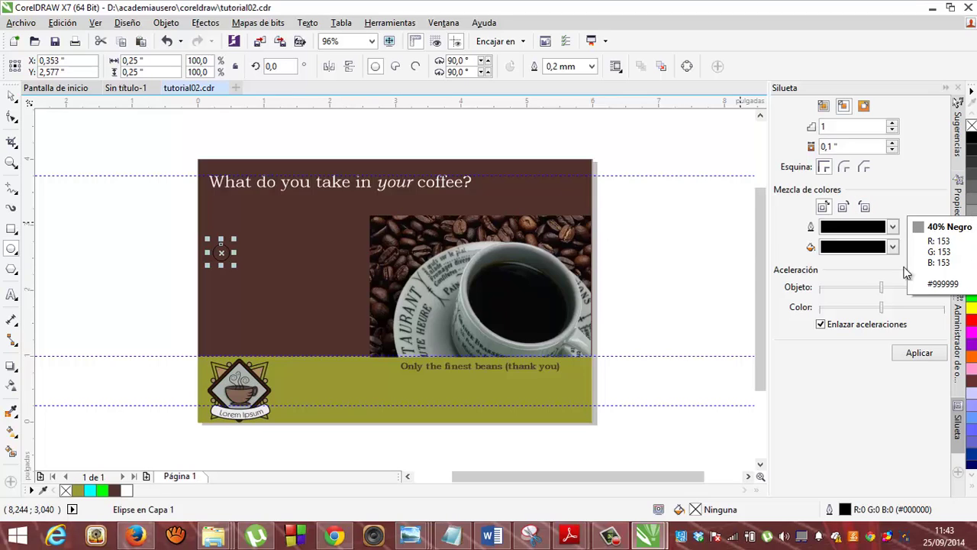
{"action": "left_click", "coordinate": [973, 226]}
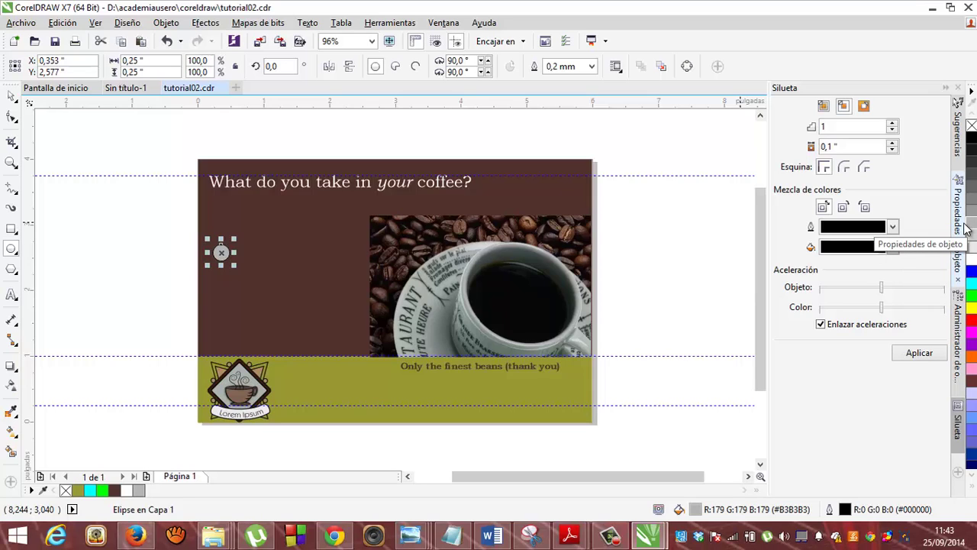
{"action": "right_click", "coordinate": [971, 128]}
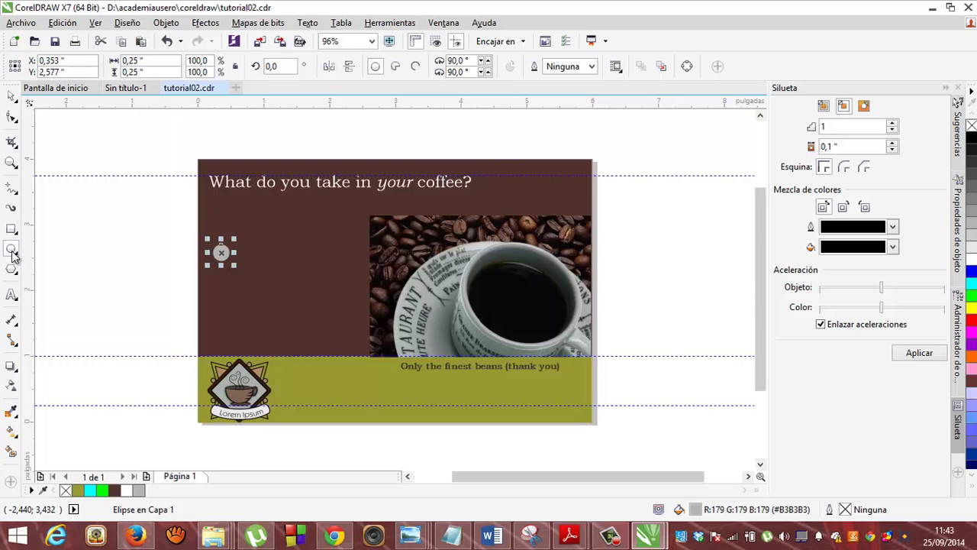
Step: Draw a circle about 0,75 inches across between the grey circle and the mug photo, filled Azul desierto (#336699) with no outline
{"action": "left_click_drag", "start_coordinate": [305, 252], "coordinate": [358, 303]}
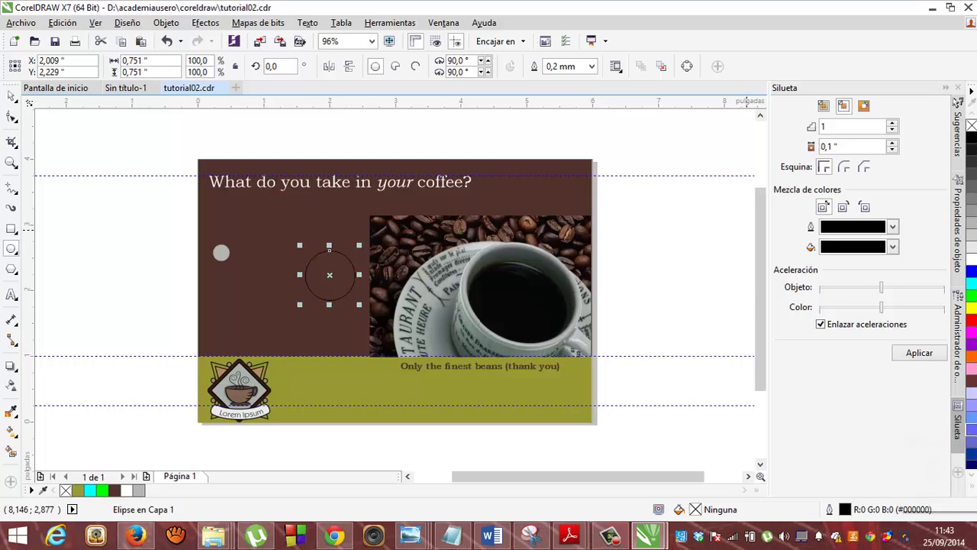
{"action": "left_click", "coordinate": [972, 478]}
{"action": "left_click", "coordinate": [972, 478]}
{"action": "left_click", "coordinate": [972, 478]}
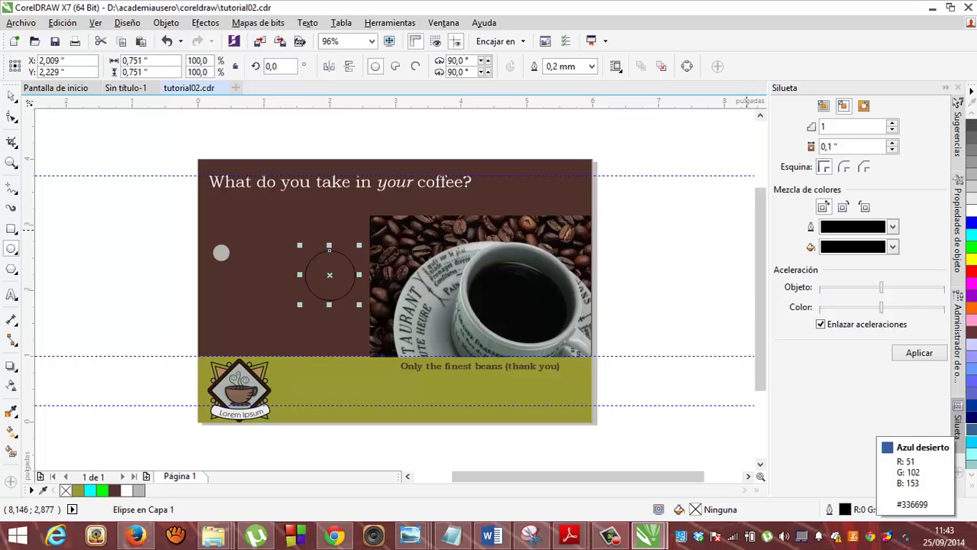
{"action": "left_click", "coordinate": [973, 432]}
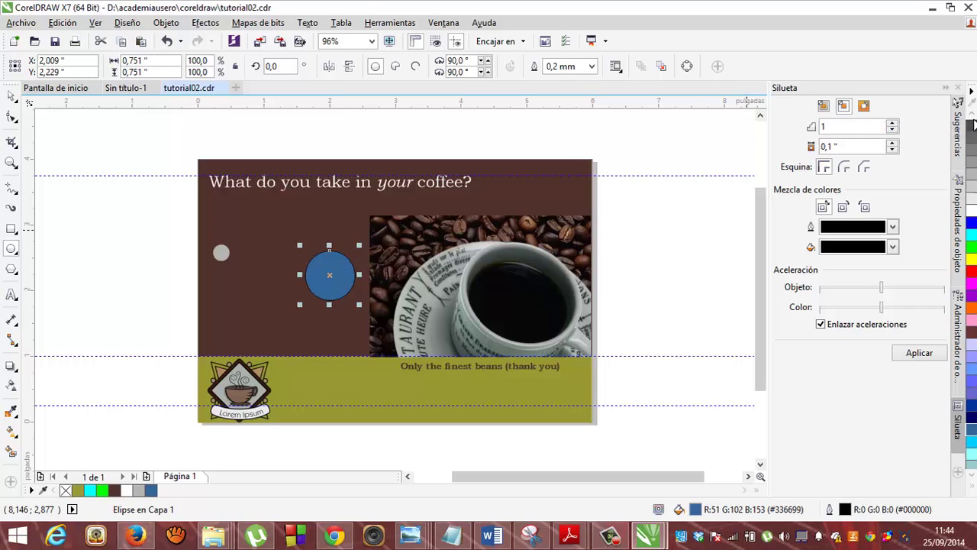
{"action": "left_click", "coordinate": [971, 112]}
{"action": "scroll", "coordinate": [971, 122], "scroll_direction": "up", "scroll_amount": 3}
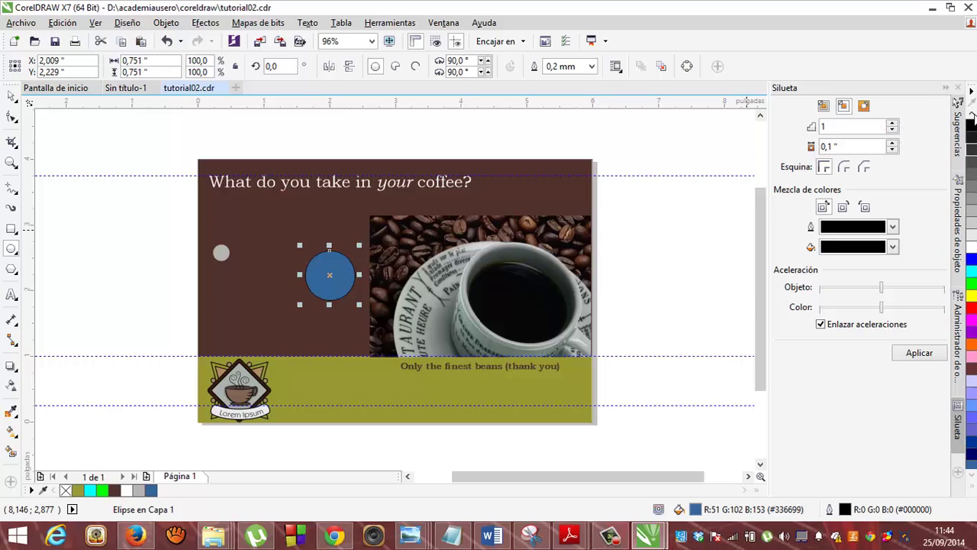
{"action": "right_click", "coordinate": [972, 126]}
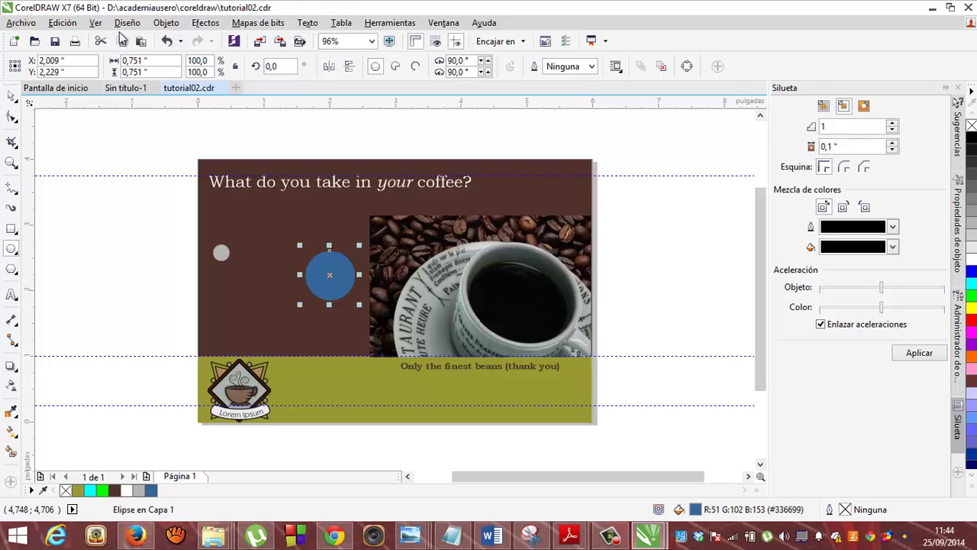
Step: Turn on dynamic guides and move the blue circle over the grey one, centred at about X 0,6 and Y 2,86 inches
{"action": "left_click", "coordinate": [95, 22]}
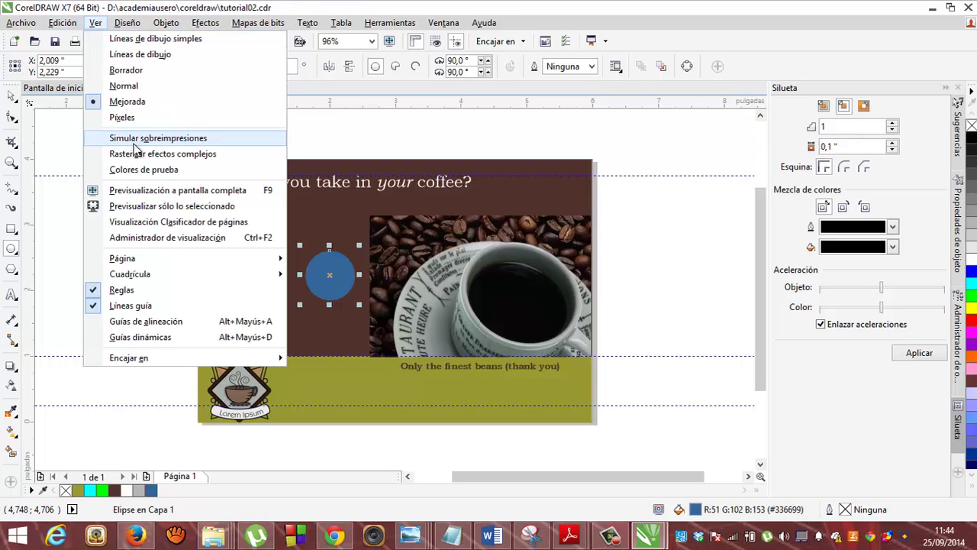
{"action": "left_click", "coordinate": [169, 340]}
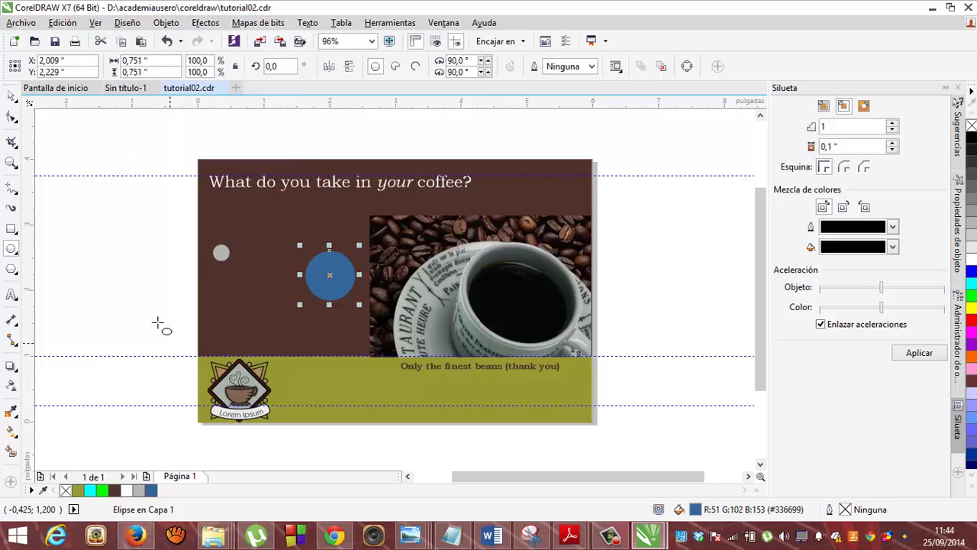
{"action": "left_click", "coordinate": [10, 99]}
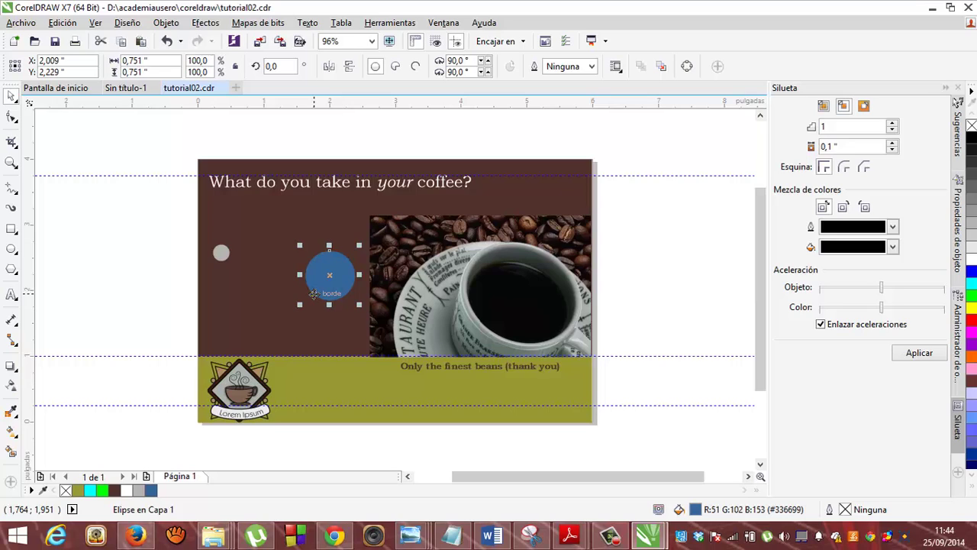
{"action": "left_click_drag", "start_coordinate": [312, 292], "coordinate": [220, 253]}
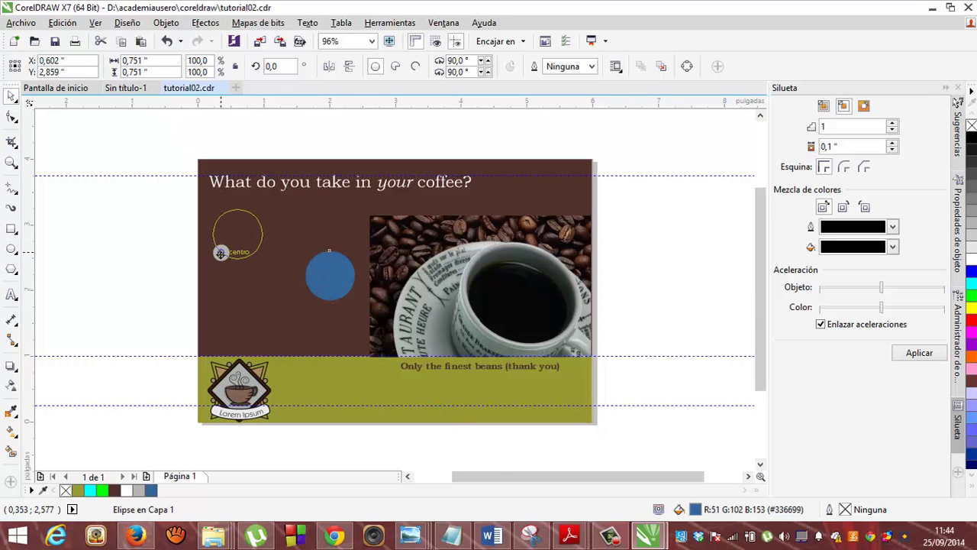
{"action": "left_click_drag", "start_coordinate": [220, 254], "coordinate": [220, 254]}
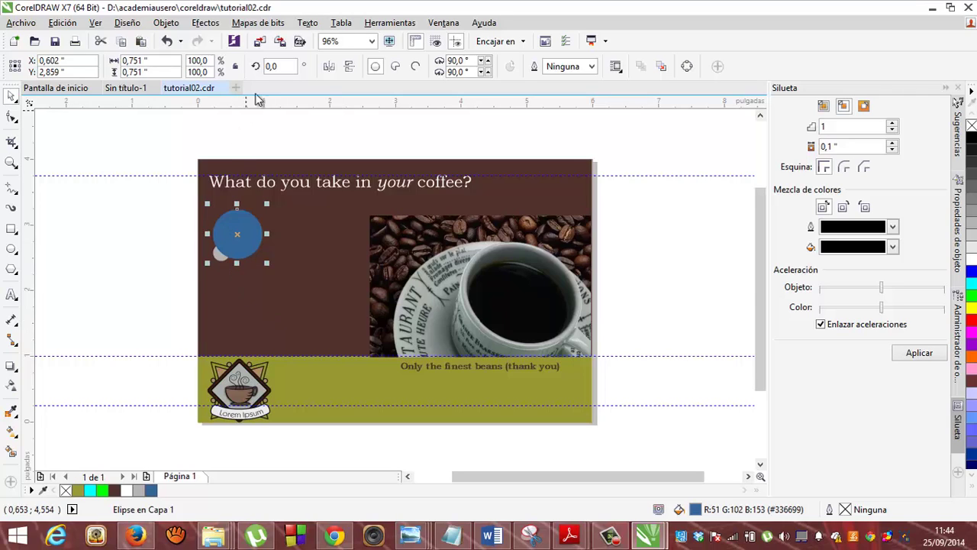
Step: Show the Dar forma docker and choose Intersección as the shaping operation
{"action": "left_click", "coordinate": [443, 23]}
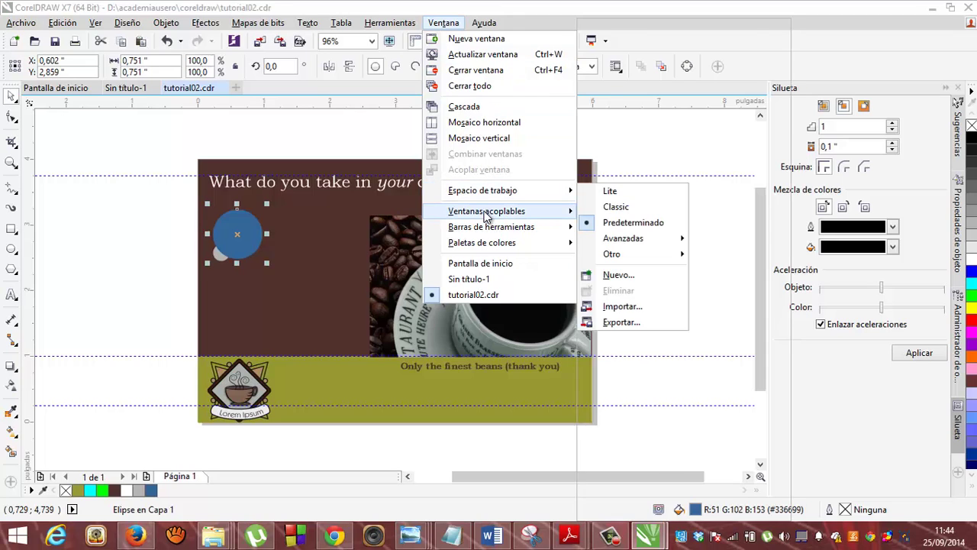
{"action": "mouse_move", "coordinate": [486, 214]}
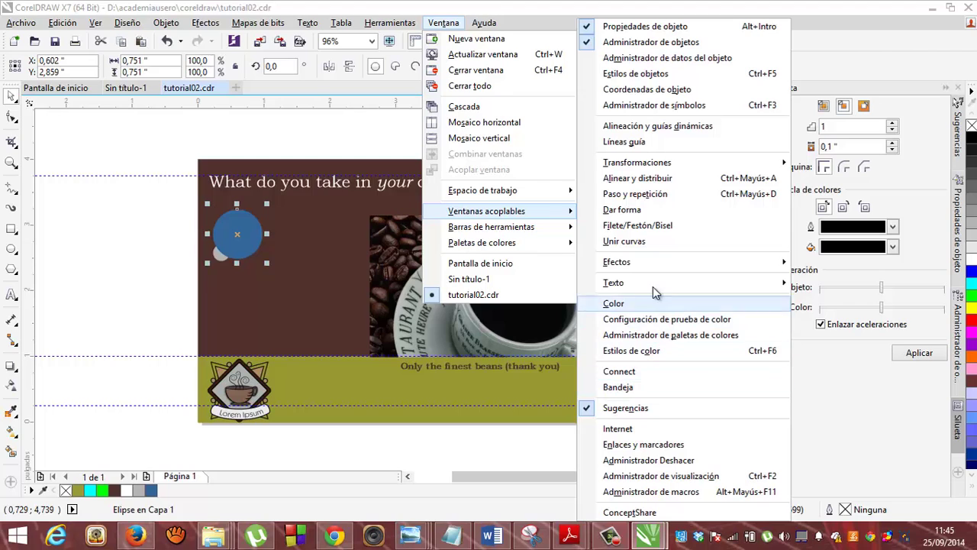
{"action": "left_click", "coordinate": [653, 210]}
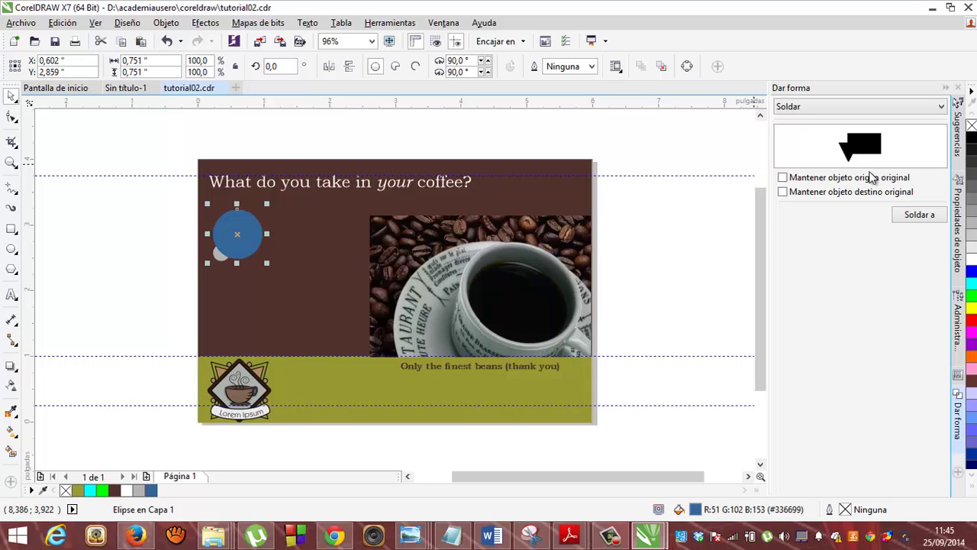
{"action": "left_click", "coordinate": [941, 107]}
{"action": "left_click", "coordinate": [820, 142]}
{"action": "left_click", "coordinate": [907, 219]}
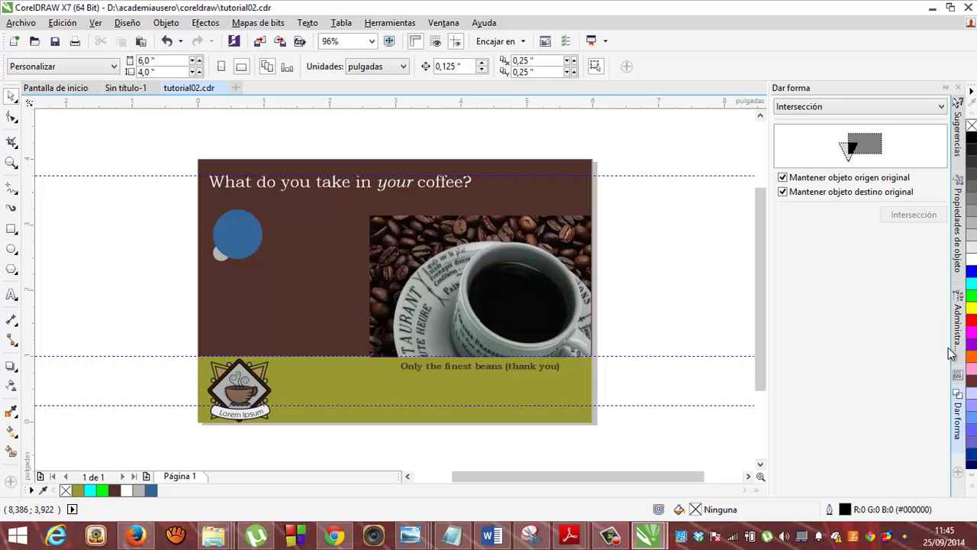
{"action": "left_click", "coordinate": [972, 479]}
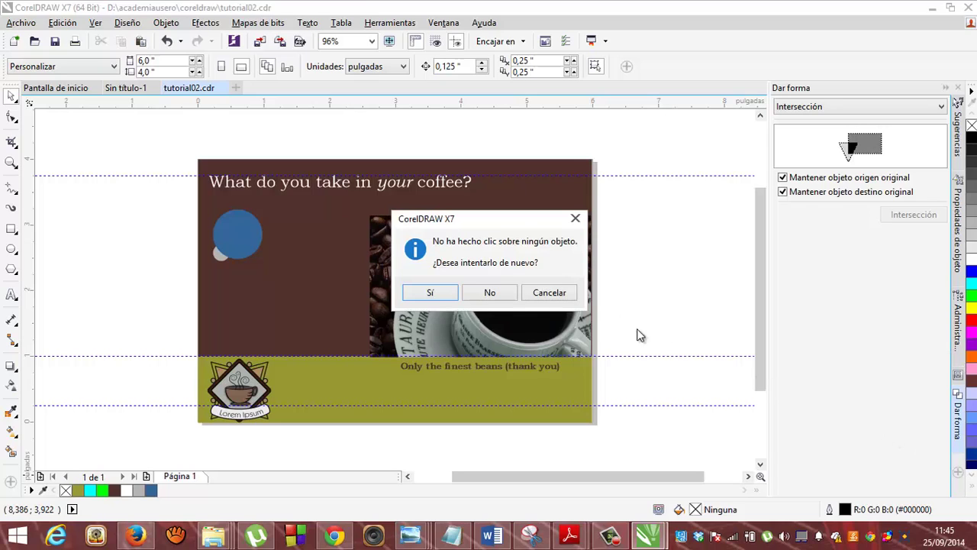
{"action": "left_click", "coordinate": [557, 292]}
{"action": "scroll", "coordinate": [973, 479], "scroll_direction": "down", "scroll_amount": 6}
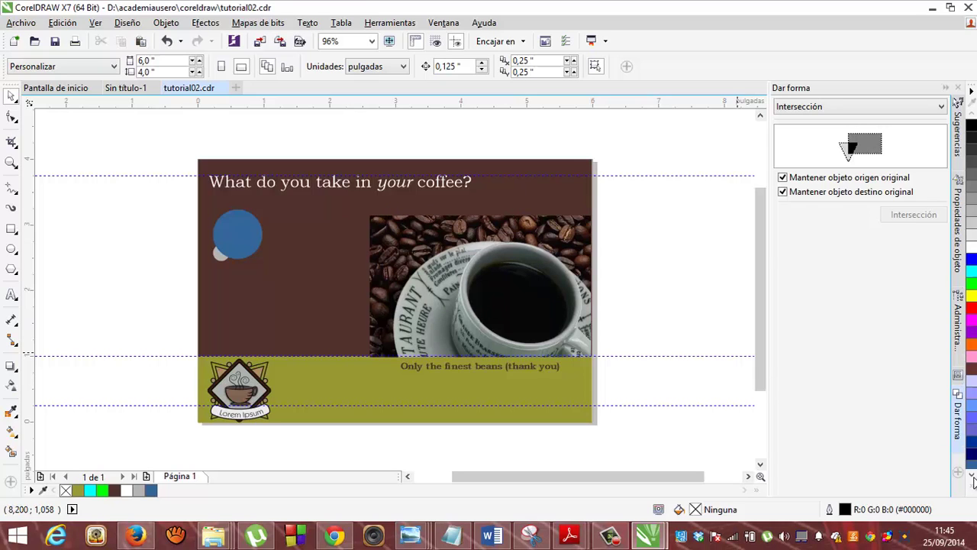
{"action": "left_click", "coordinate": [237, 245]}
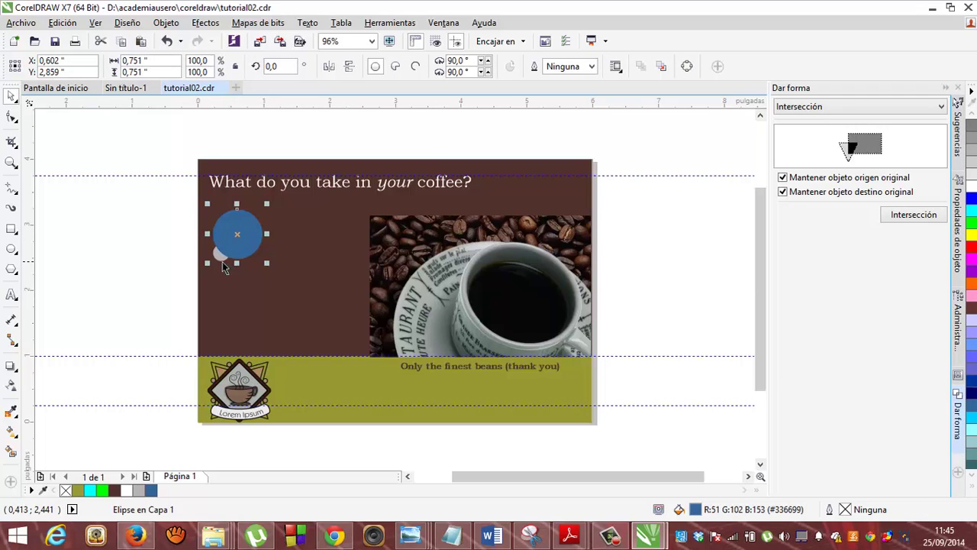
{"action": "left_click", "coordinate": [221, 258]}
{"action": "left_click", "coordinate": [269, 263]}
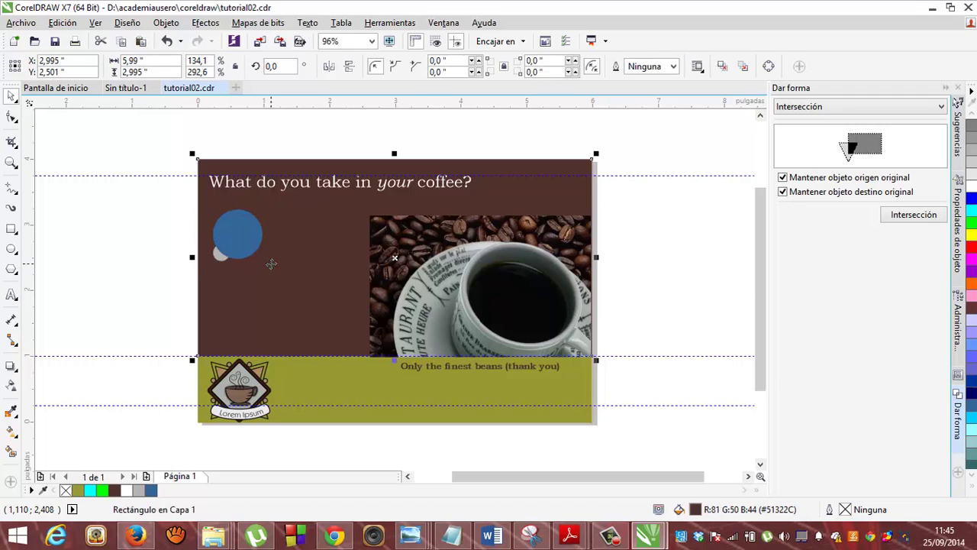
{"action": "left_click", "coordinate": [175, 279]}
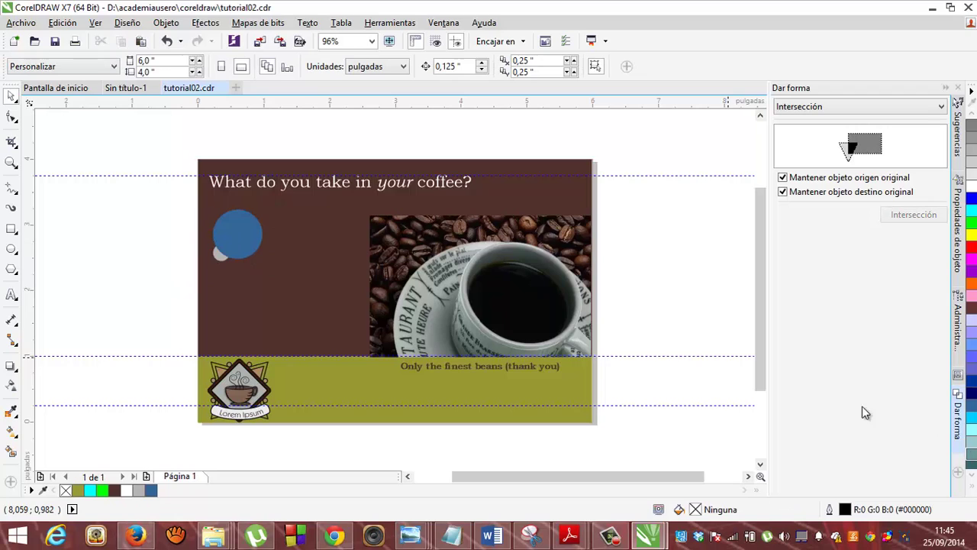
Step: Try to intersect the selected grey and blue circles, with the blue circle as the target object
{"action": "left_click", "coordinate": [219, 255]}
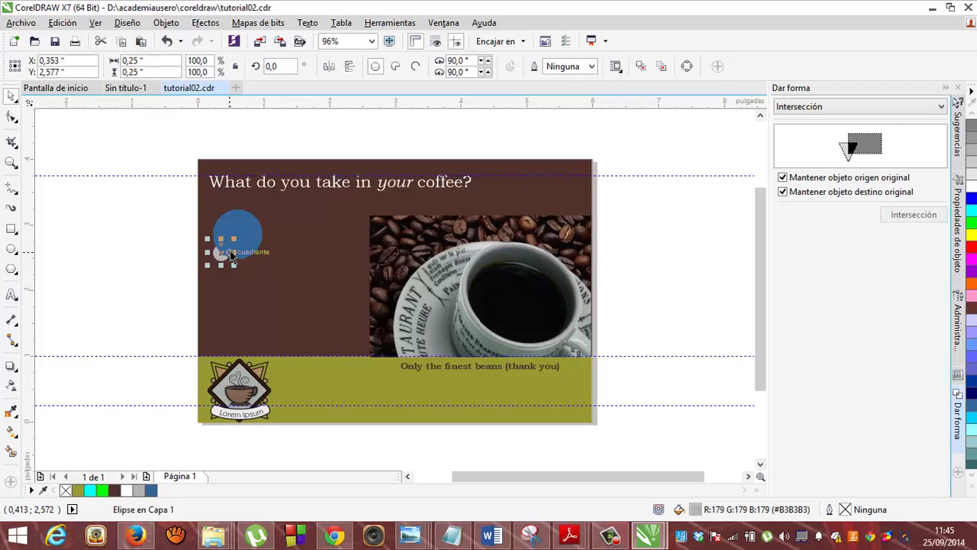
{"action": "left_click", "coordinate": [259, 231], "text": "shift"}
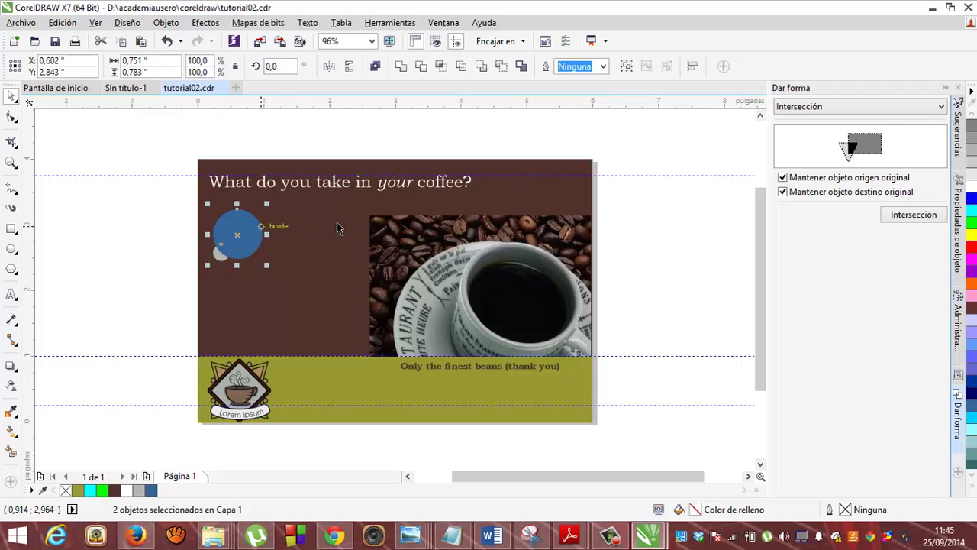
{"action": "left_click", "coordinate": [893, 217]}
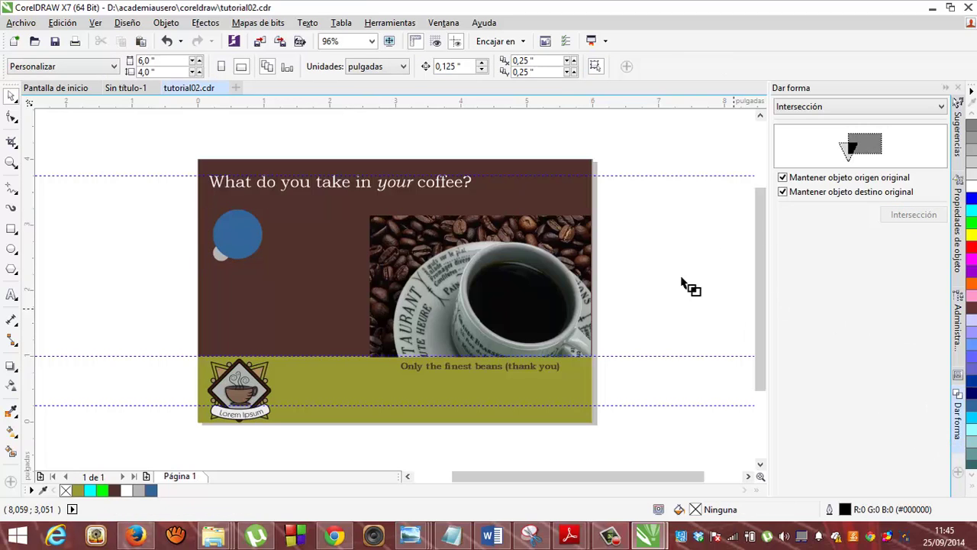
{"action": "left_click", "coordinate": [231, 230]}
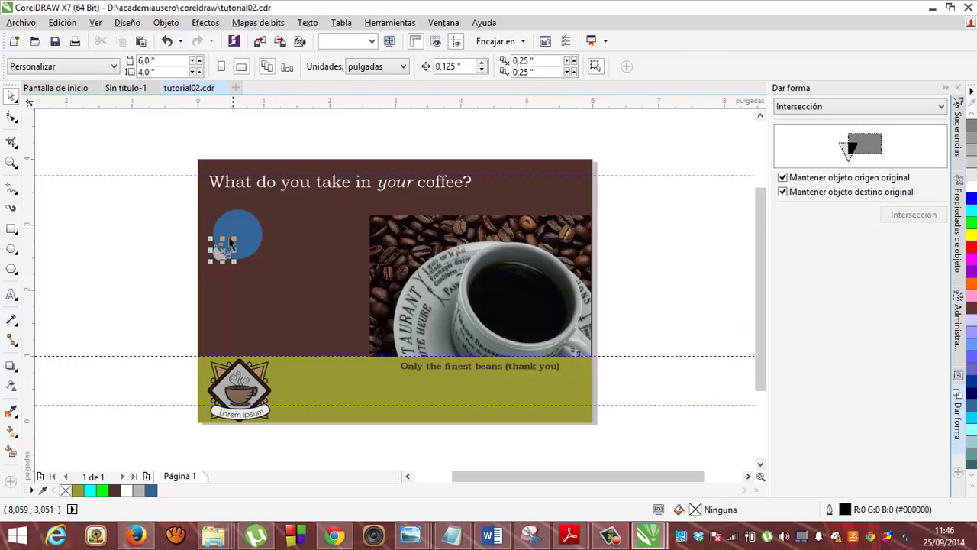
{"action": "left_click", "coordinate": [244, 273]}
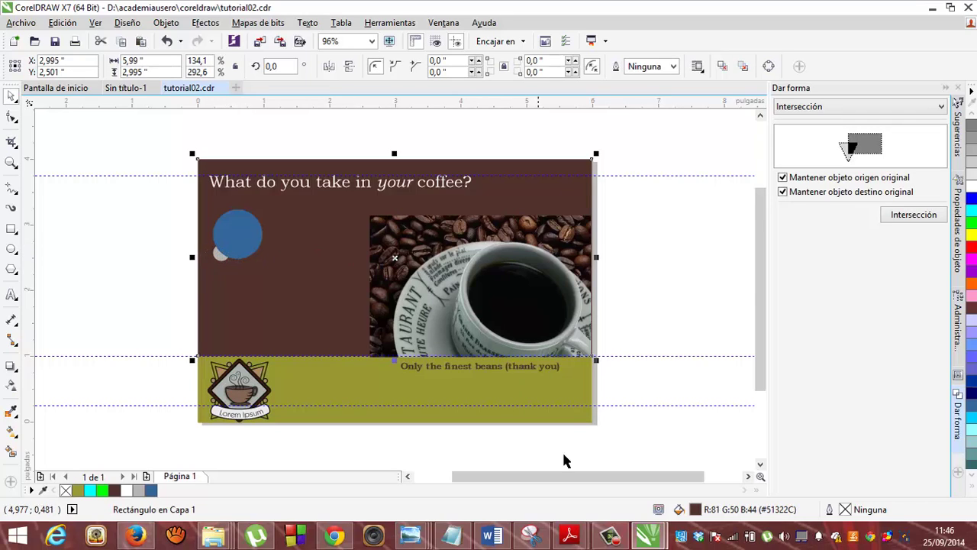
Step: Switch to Adobe Reader to view the finished poster design in the tutorial PDF, and return to CorelDRAW
{"action": "mouse_move", "coordinate": [569, 536]}
{"action": "left_click", "coordinate": [617, 496]}
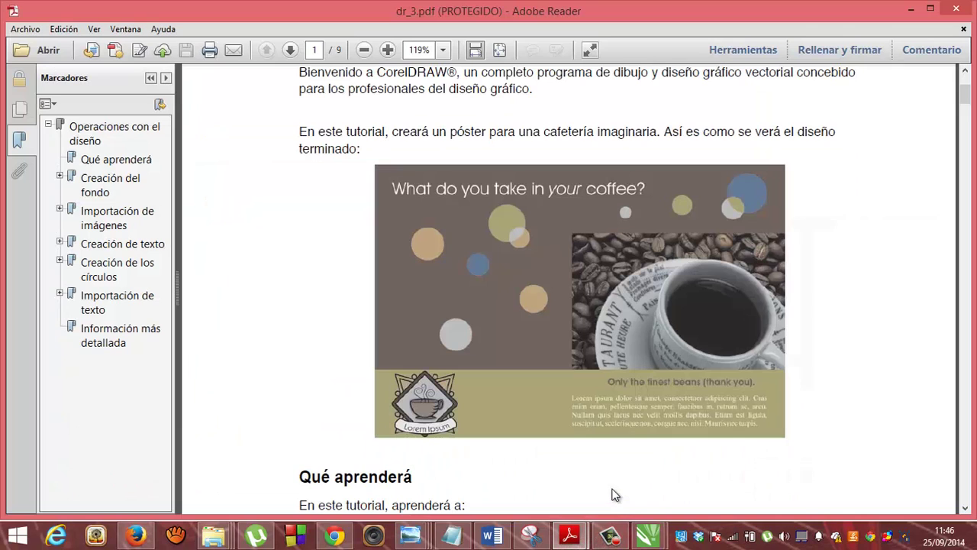
{"action": "left_click", "coordinate": [910, 13]}
Step: Undo the intersection and the blue circle's move over the grey circle
{"action": "left_click", "coordinate": [222, 255]}
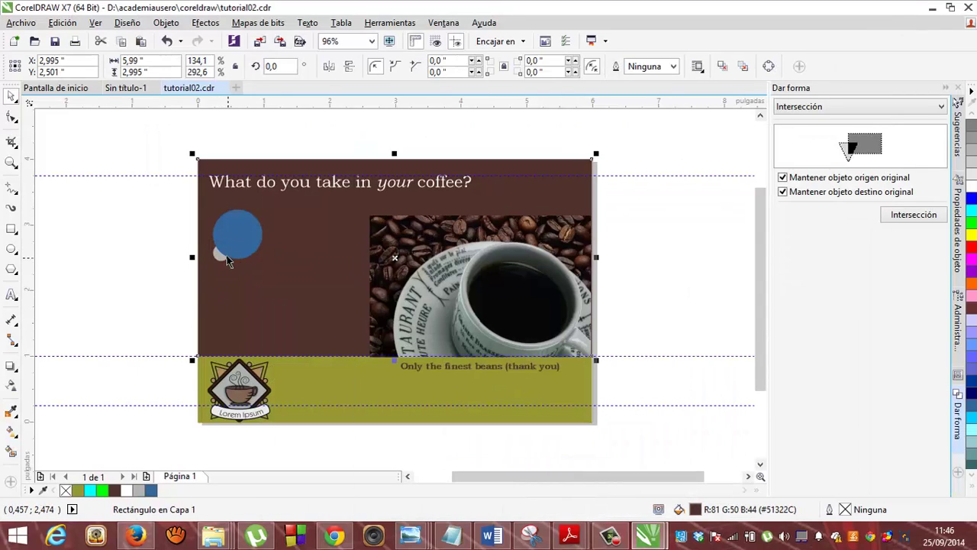
{"action": "left_click", "coordinate": [231, 258], "text": "shift"}
{"action": "key", "text": "ctrl+z"}
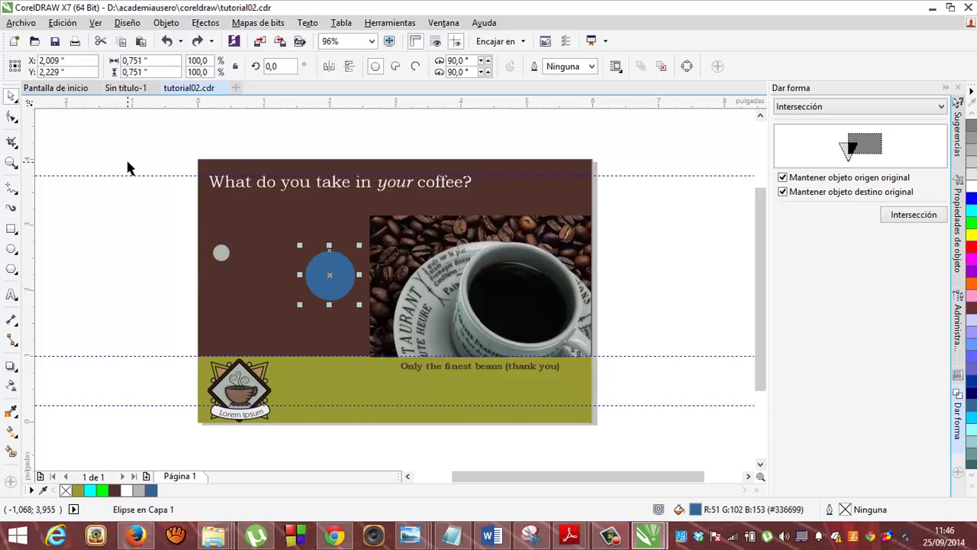
{"action": "left_click", "coordinate": [97, 23]}
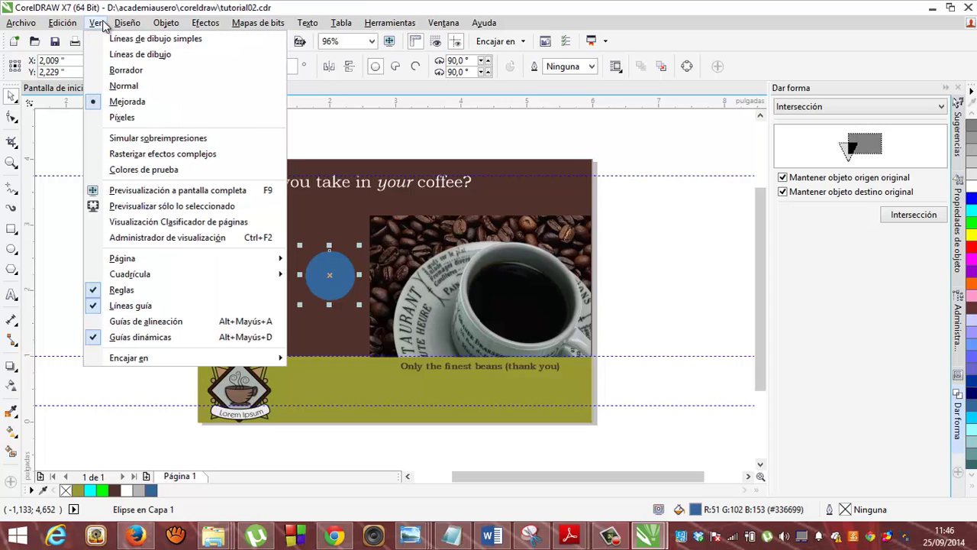
{"action": "left_click", "coordinate": [103, 24]}
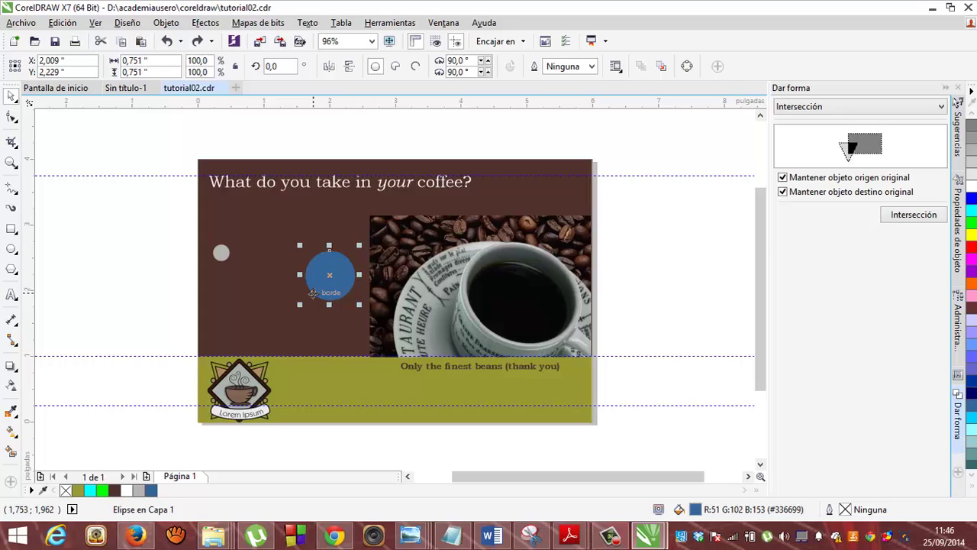
Step: Move the blue circle over the grey one, centred at about X 0,61 and Y 2,85 inches, and intersect it with the grey circle as target
{"action": "left_click_drag", "start_coordinate": [313, 292], "coordinate": [221, 252]}
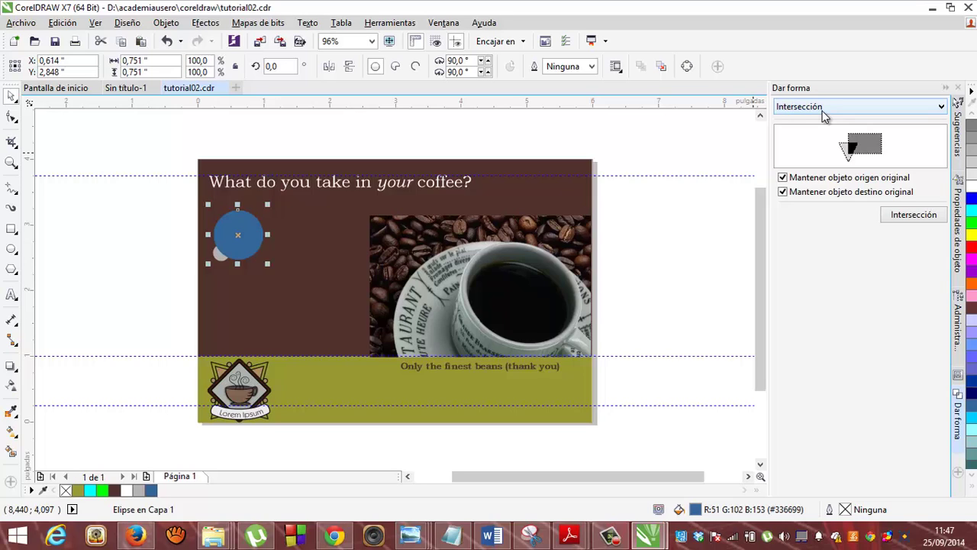
{"action": "left_click", "coordinate": [924, 216]}
{"action": "left_click", "coordinate": [730, 257]}
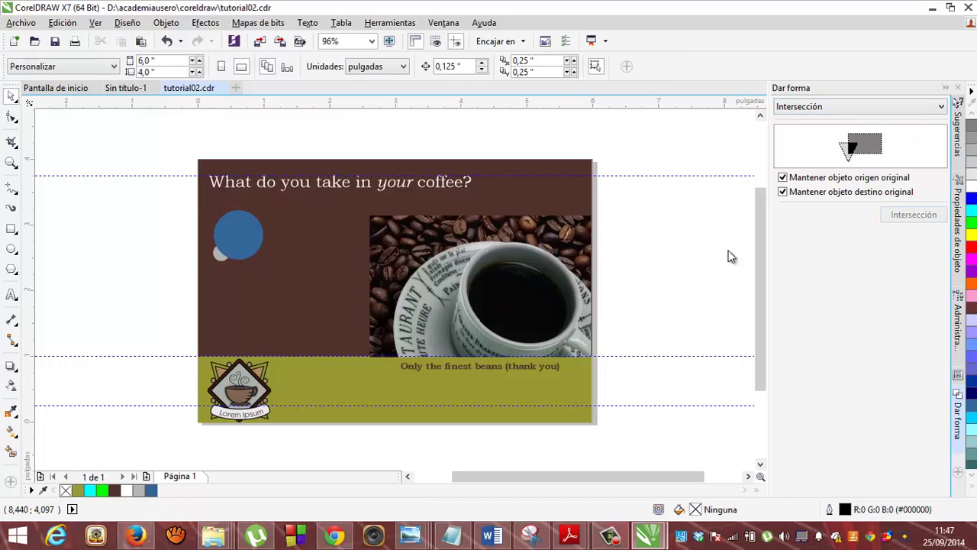
{"action": "left_click", "coordinate": [219, 258]}
{"action": "left_click", "coordinate": [245, 320]}
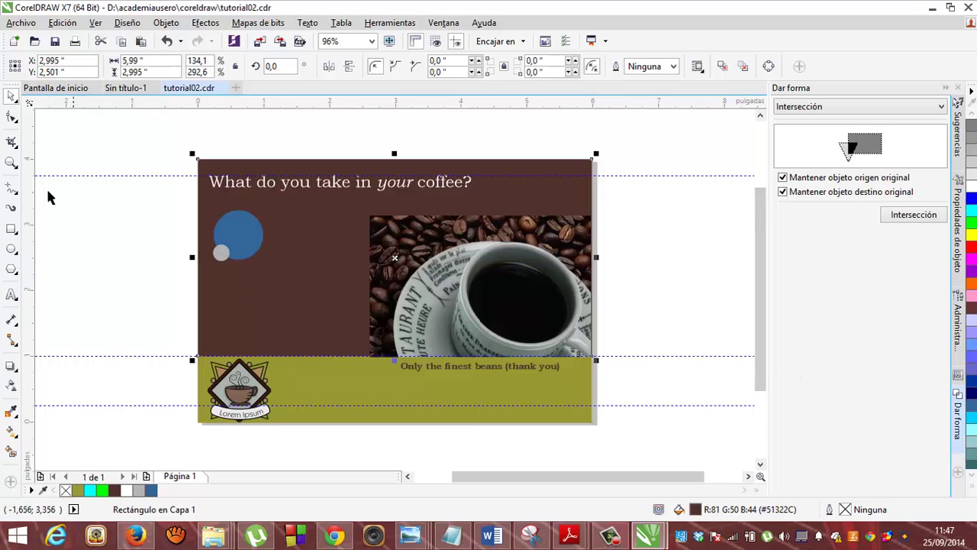
Step: Examine the overlap between the grey and blue circles up close and return to the full poster view
{"action": "left_click", "coordinate": [11, 162]}
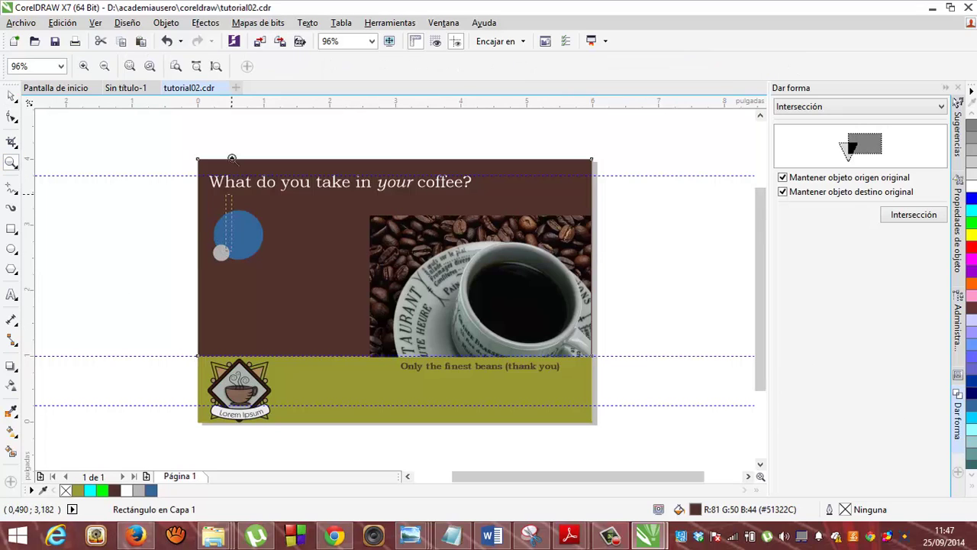
{"action": "left_click_drag", "start_coordinate": [226, 250], "coordinate": [235, 229]}
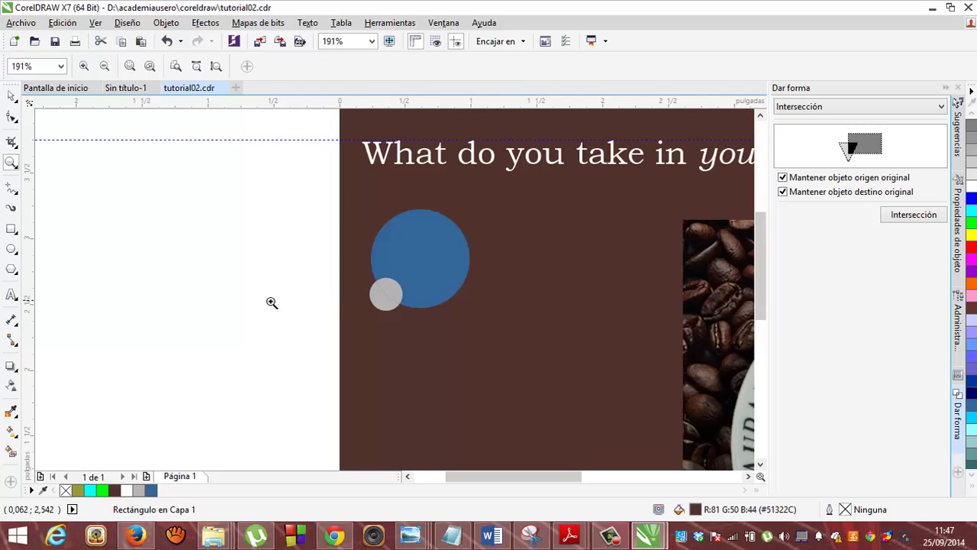
{"action": "left_click", "coordinate": [429, 331]}
{"action": "left_click", "coordinate": [431, 330]}
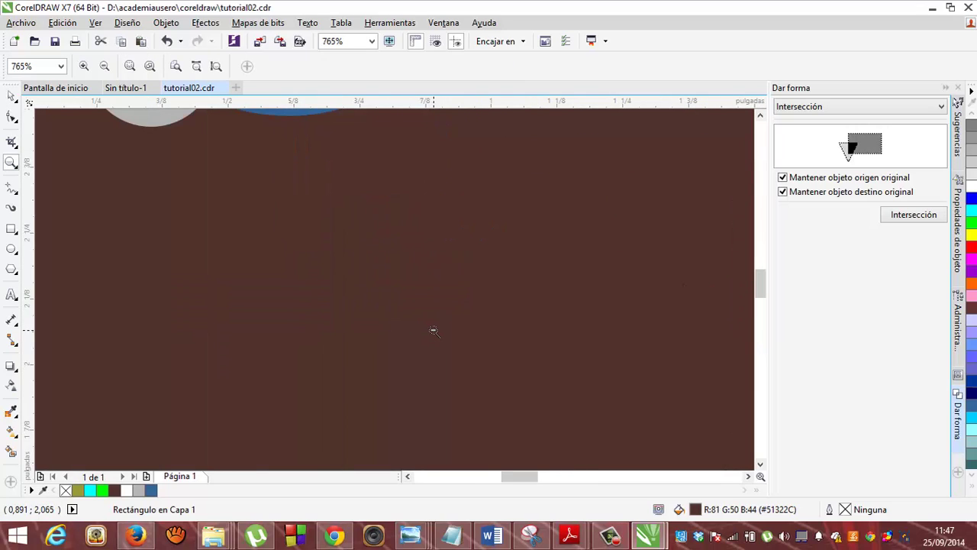
{"action": "right_click", "coordinate": [433, 330]}
{"action": "right_click", "coordinate": [480, 324]}
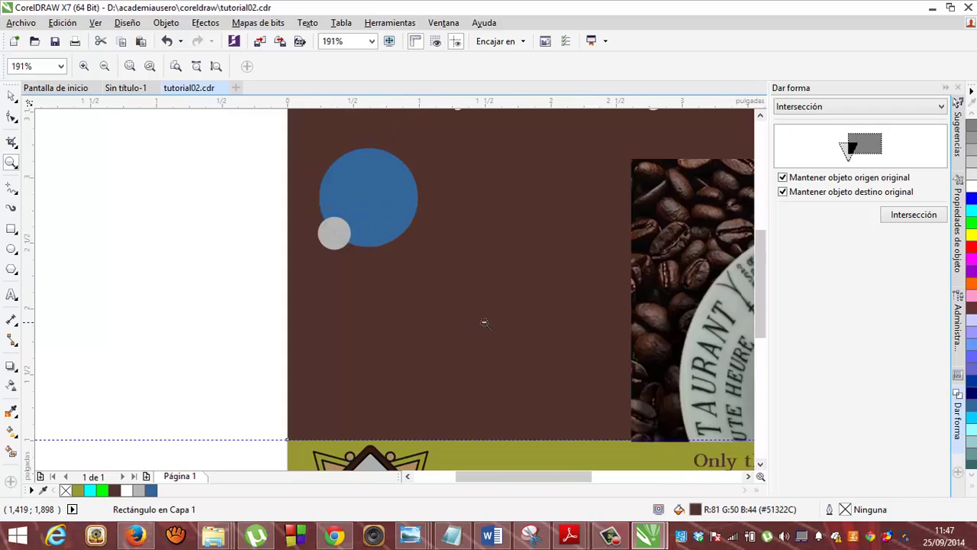
{"action": "right_click", "coordinate": [486, 323]}
{"action": "left_click_drag", "start_coordinate": [503, 476], "coordinate": [534, 488]}
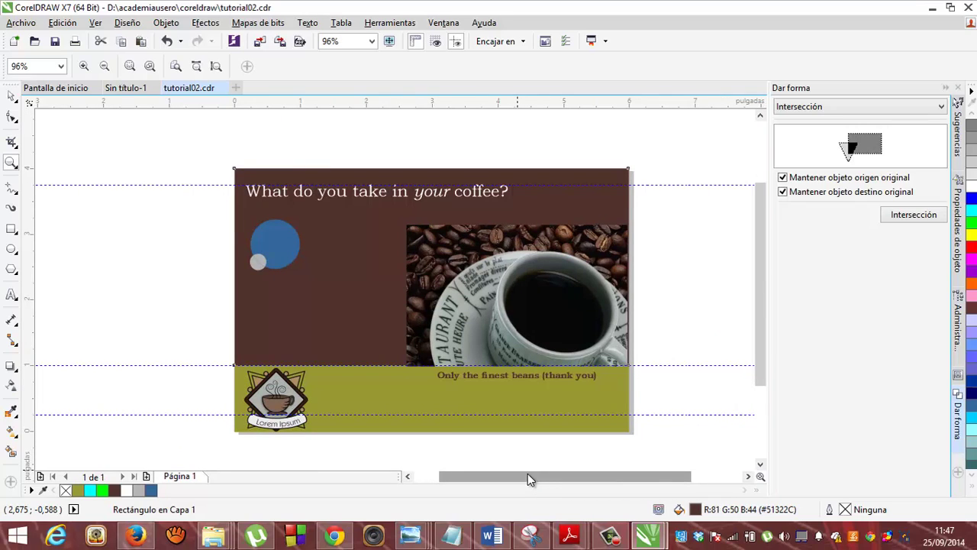
Step: Select the grey circle and the blue circle together and group them
{"action": "left_click", "coordinate": [12, 97]}
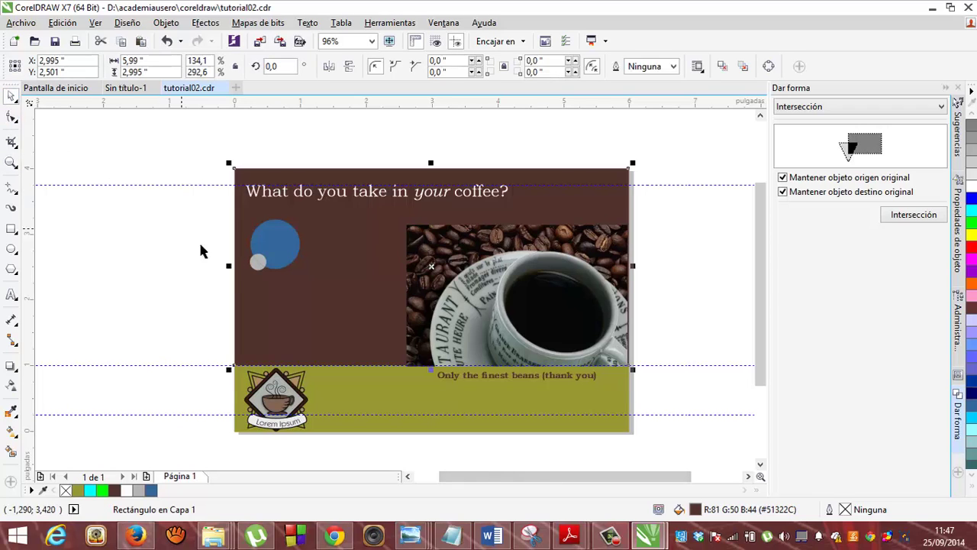
{"action": "left_click", "coordinate": [257, 262]}
{"action": "left_click", "coordinate": [284, 245], "text": "shift"}
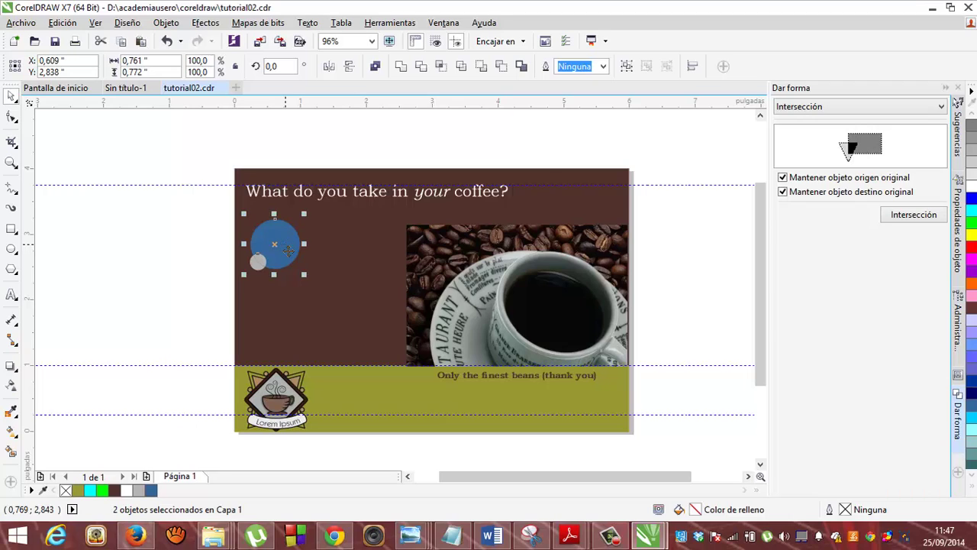
{"action": "left_click", "coordinate": [294, 285]}
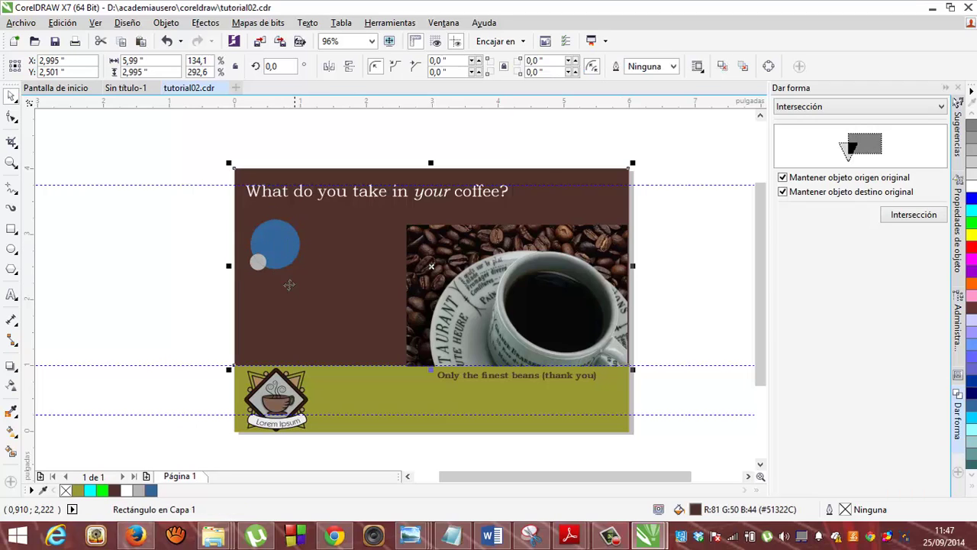
{"action": "left_click", "coordinate": [257, 262]}
{"action": "left_click", "coordinate": [278, 249], "text": "shift"}
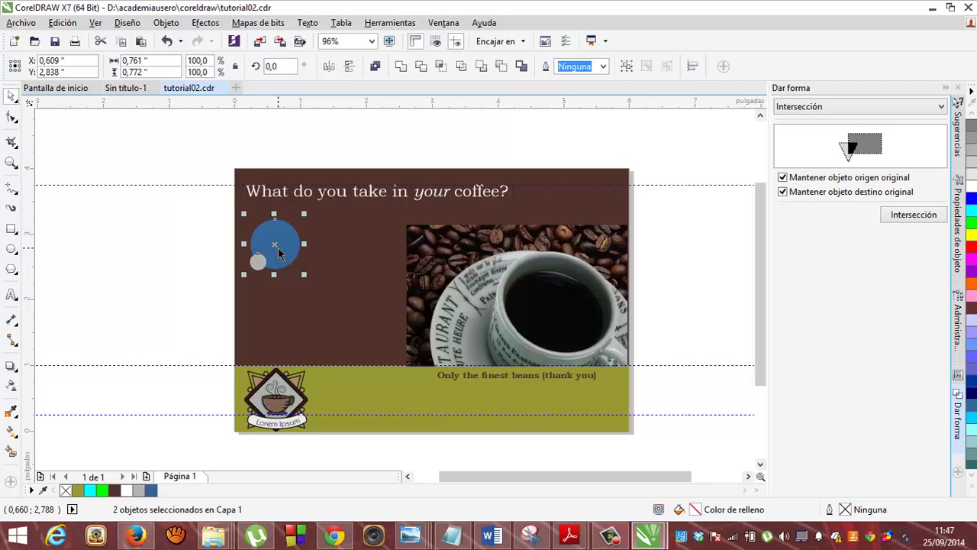
{"action": "right_click", "coordinate": [278, 249]}
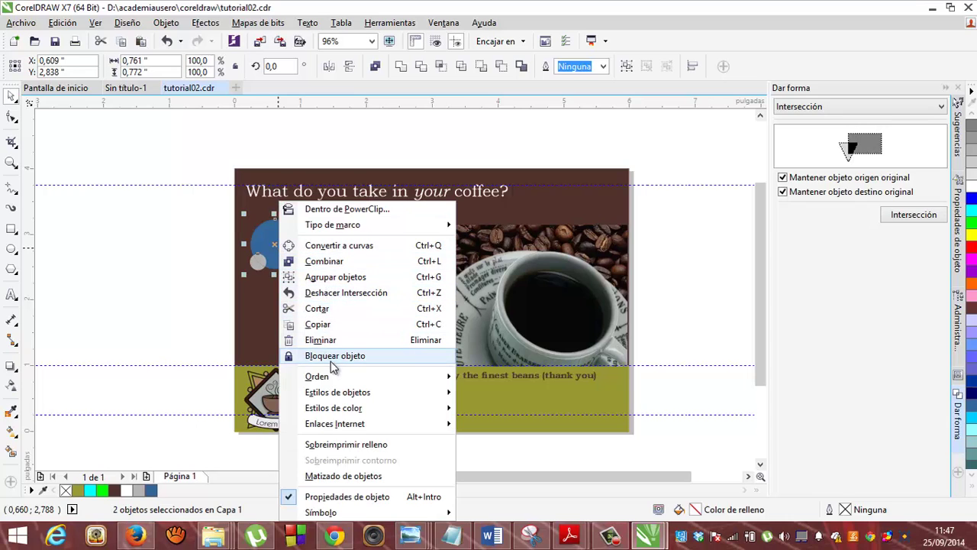
{"action": "left_click", "coordinate": [354, 278]}
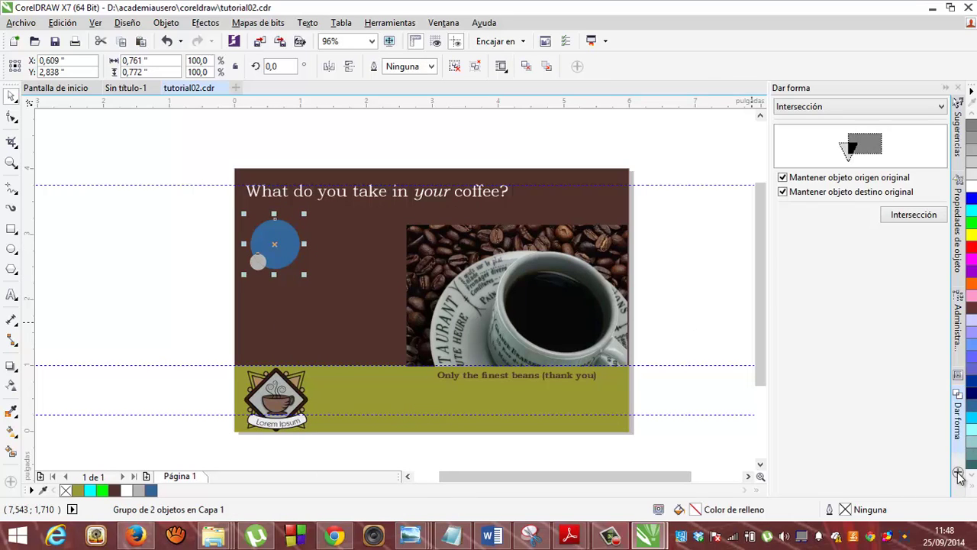
Step: Fill the grouped circles with olive green #999933 and deselect them
{"action": "left_click_drag", "start_coordinate": [971, 480], "coordinate": [970, 480]}
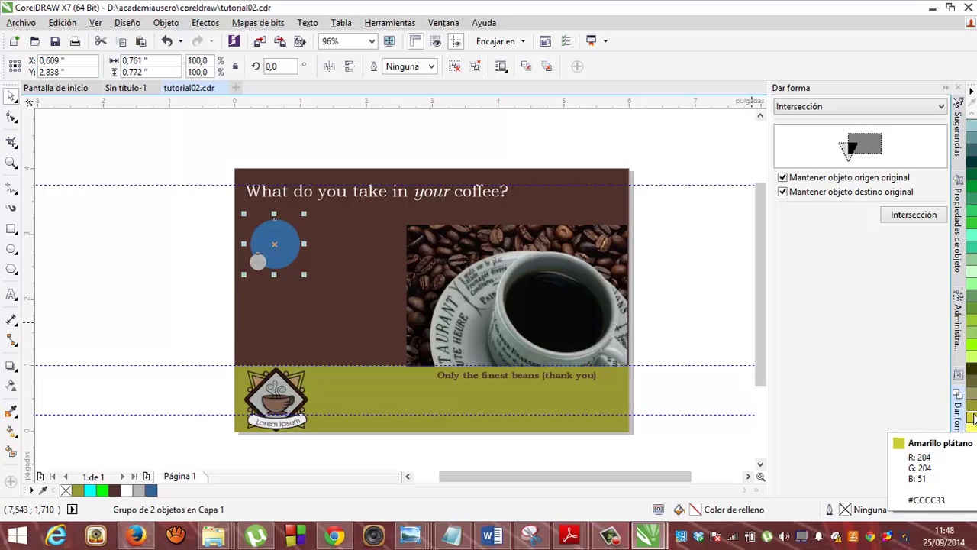
{"action": "left_click", "coordinate": [972, 407]}
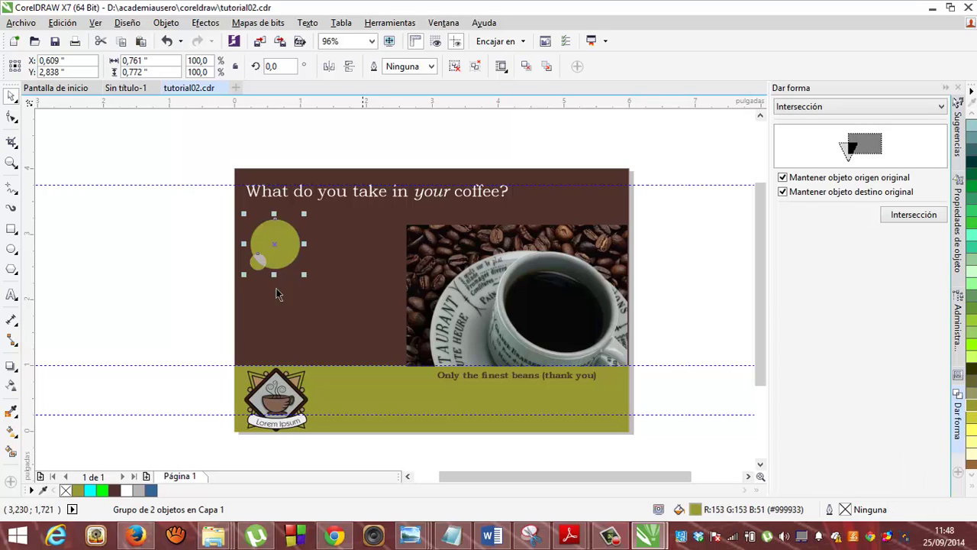
{"action": "left_click", "coordinate": [217, 316]}
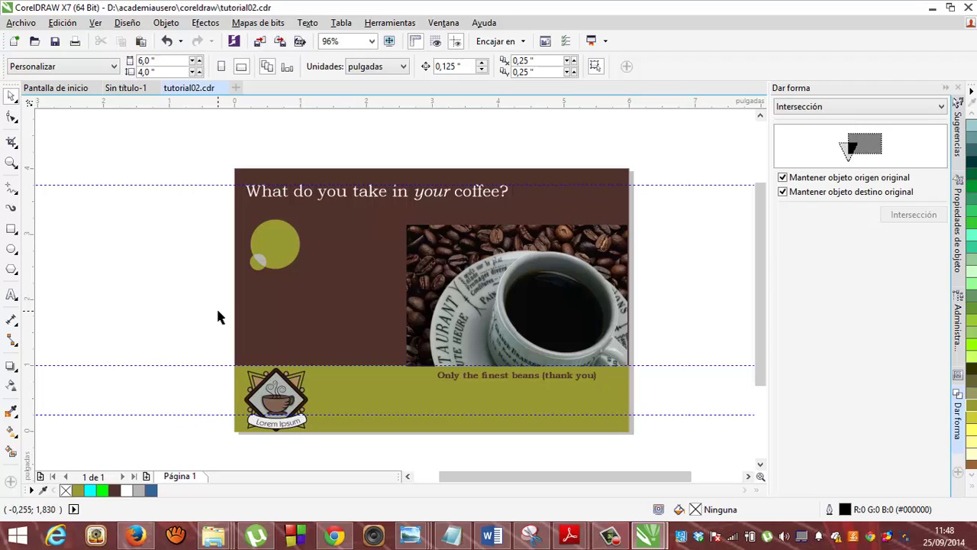
Step: Try moving the olive circle group up and to the right on the brown background, and undo the move
{"action": "left_click_drag", "start_coordinate": [278, 260], "coordinate": [300, 250]}
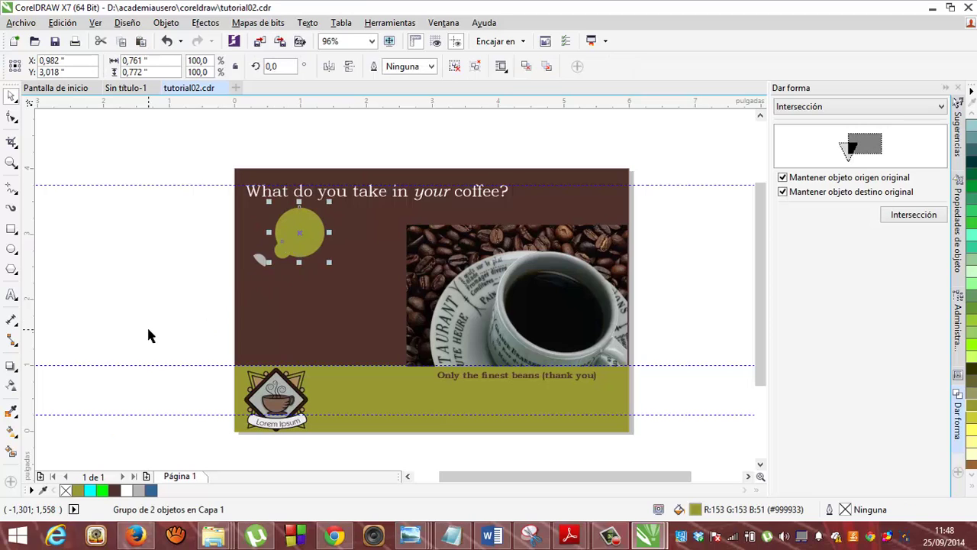
{"action": "key", "text": "ctrl+z"}
{"action": "left_click", "coordinate": [138, 269]}
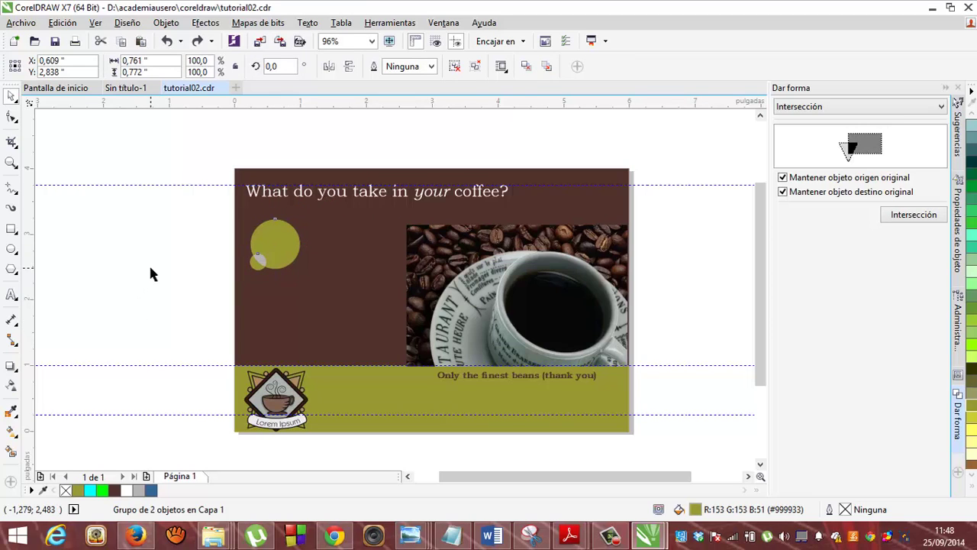
Step: Group the olive circles with their grey overlap and move the group up beside the coffee photo's upper-left corner
{"action": "left_click_drag", "start_coordinate": [224, 211], "coordinate": [317, 296]}
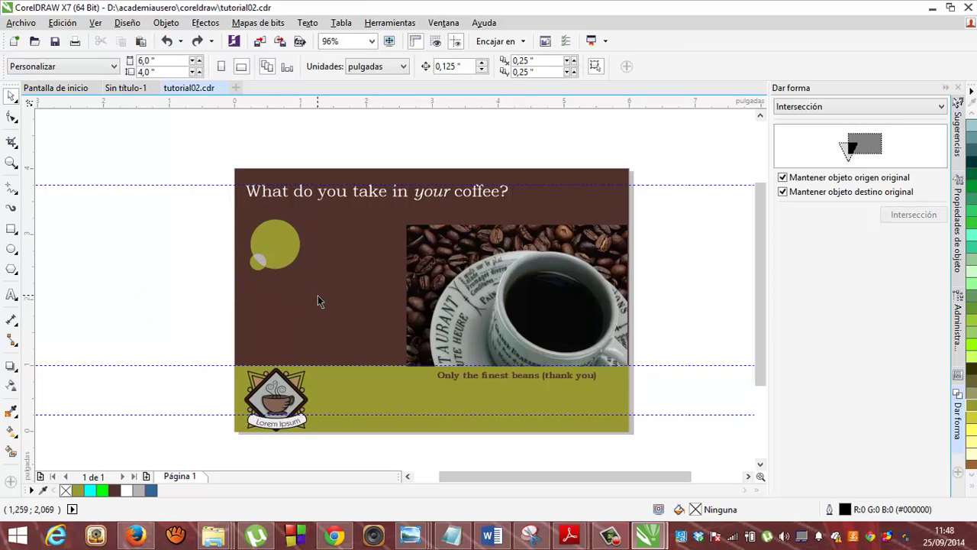
{"action": "right_click", "coordinate": [285, 261]}
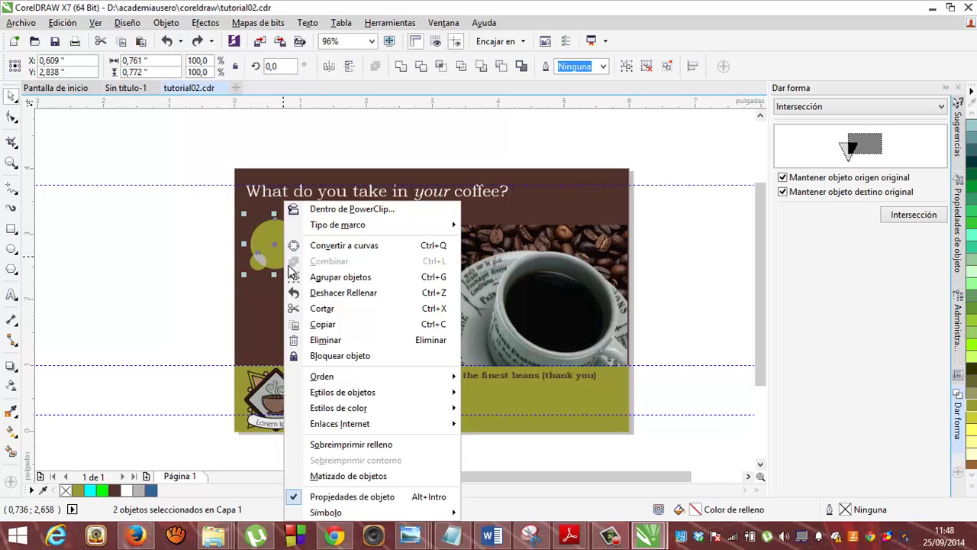
{"action": "left_click", "coordinate": [303, 276]}
{"action": "left_click_drag", "start_coordinate": [290, 255], "coordinate": [370, 252]}
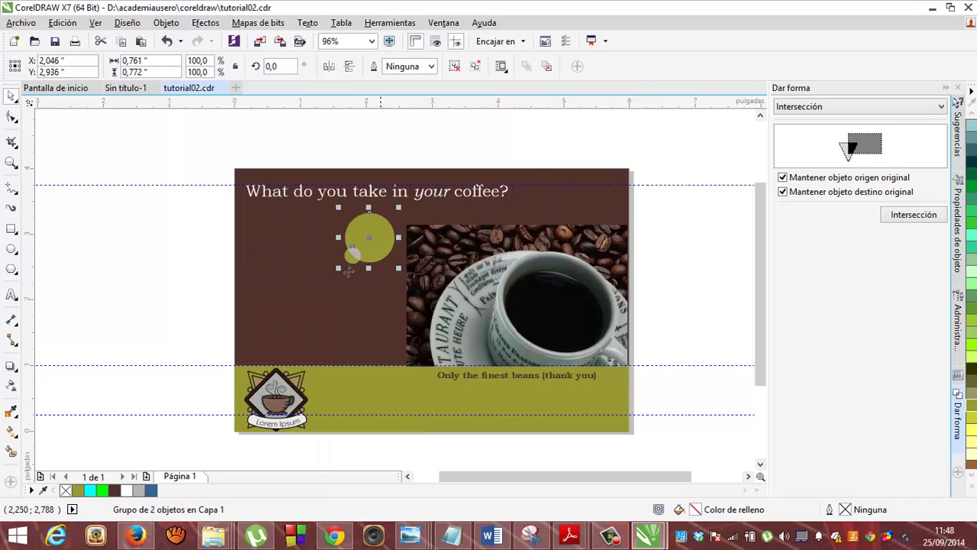
{"action": "left_click", "coordinate": [133, 286]}
Step: Draw a circle about 0.47 inches wide on the brown background, fill it light green #99FF99 and remove its outline
{"action": "left_click", "coordinate": [12, 249]}
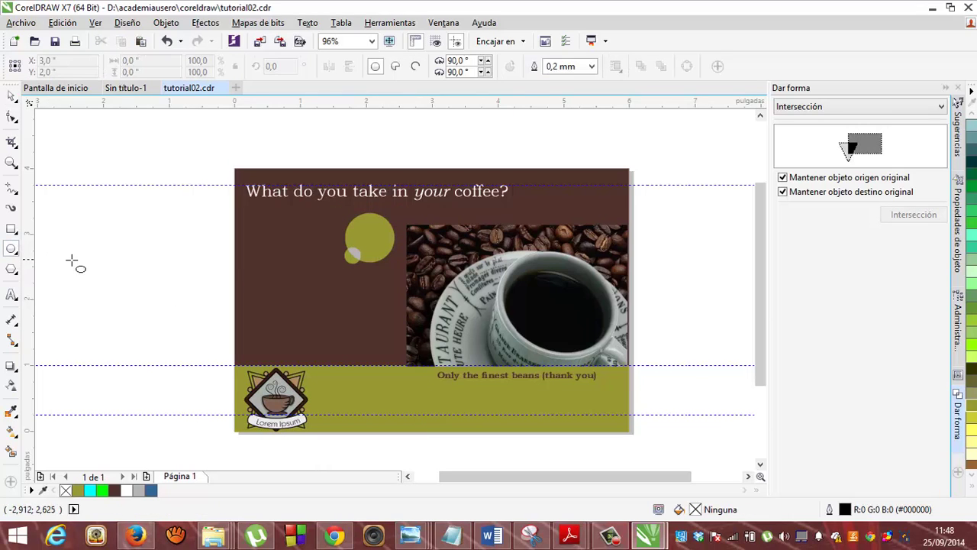
{"action": "left_click_drag", "start_coordinate": [263, 254], "coordinate": [294, 283]}
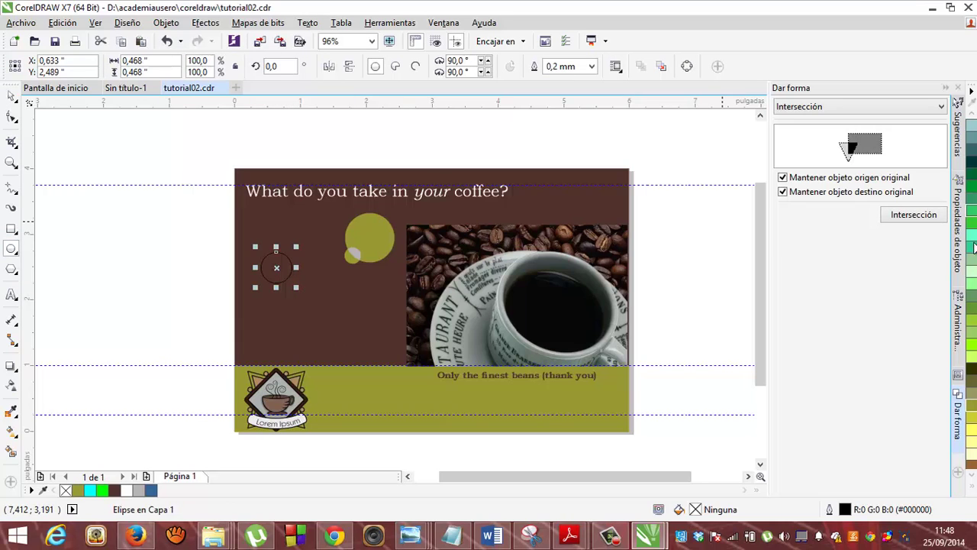
{"action": "right_click", "coordinate": [973, 285]}
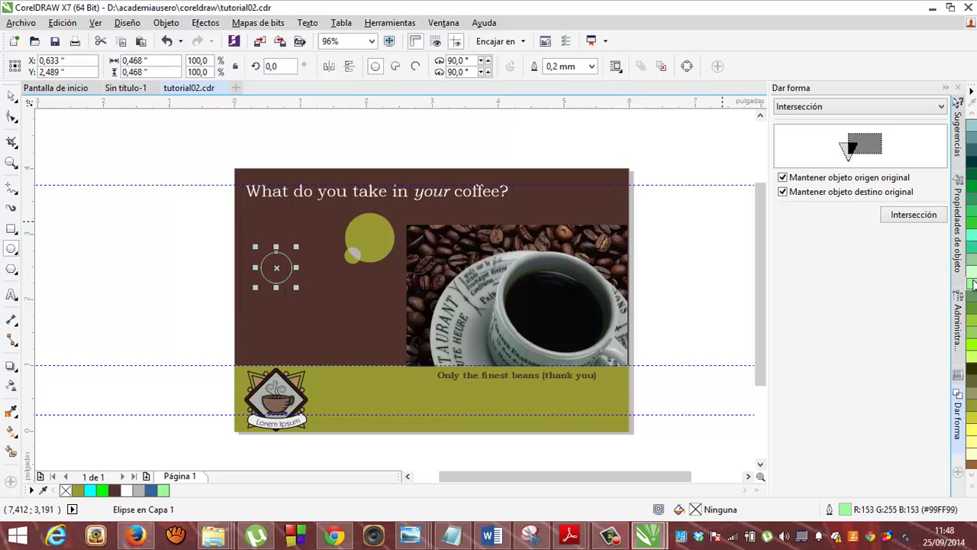
{"action": "left_click", "coordinate": [972, 283]}
{"action": "left_click", "coordinate": [972, 115]}
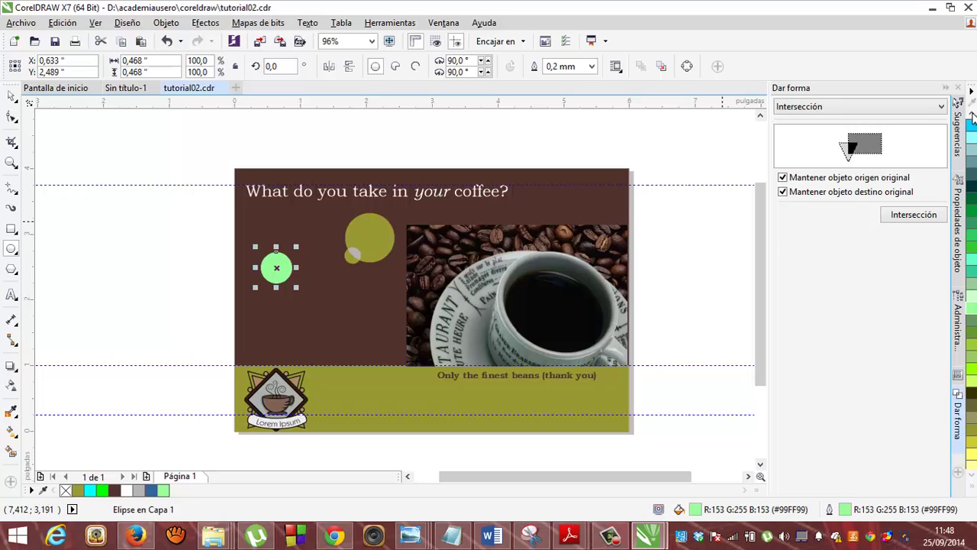
{"action": "left_click", "coordinate": [972, 114]}
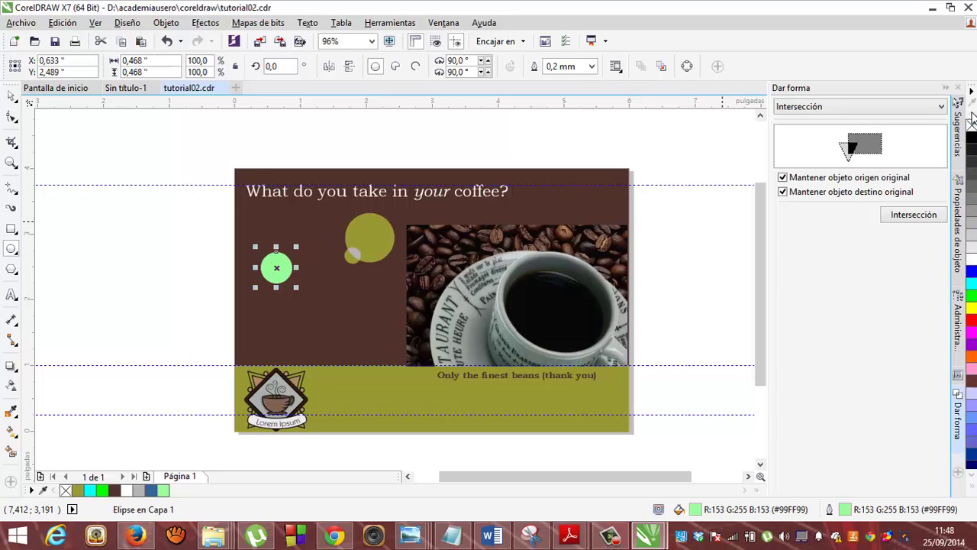
{"action": "right_click", "coordinate": [970, 125]}
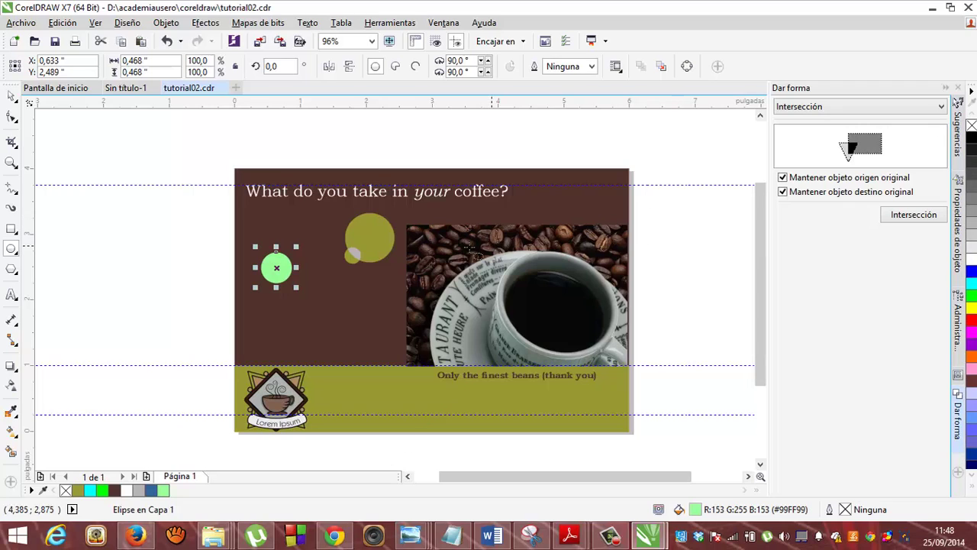
{"action": "left_click", "coordinate": [11, 96]}
{"action": "left_click", "coordinate": [150, 242]}
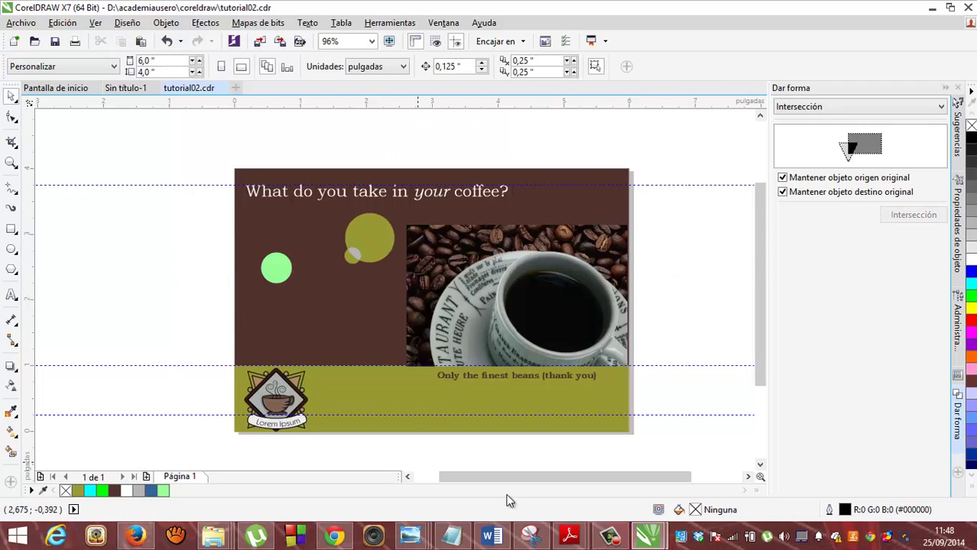
Step: Check the finished poster in Adobe Reader and add an outline-free purple #9900CC circle about 0.27 inches wide below the light green one
{"action": "left_click", "coordinate": [599, 497]}
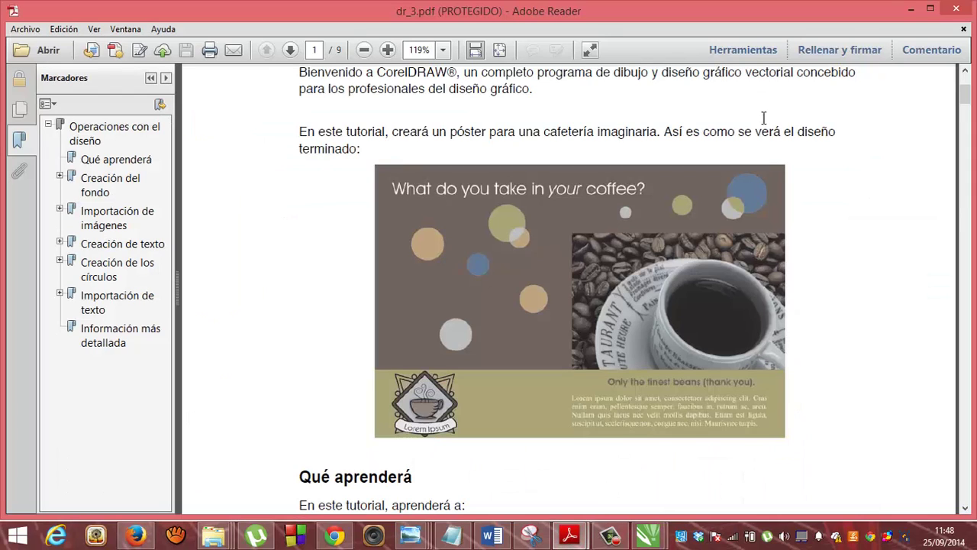
{"action": "left_click", "coordinate": [913, 9]}
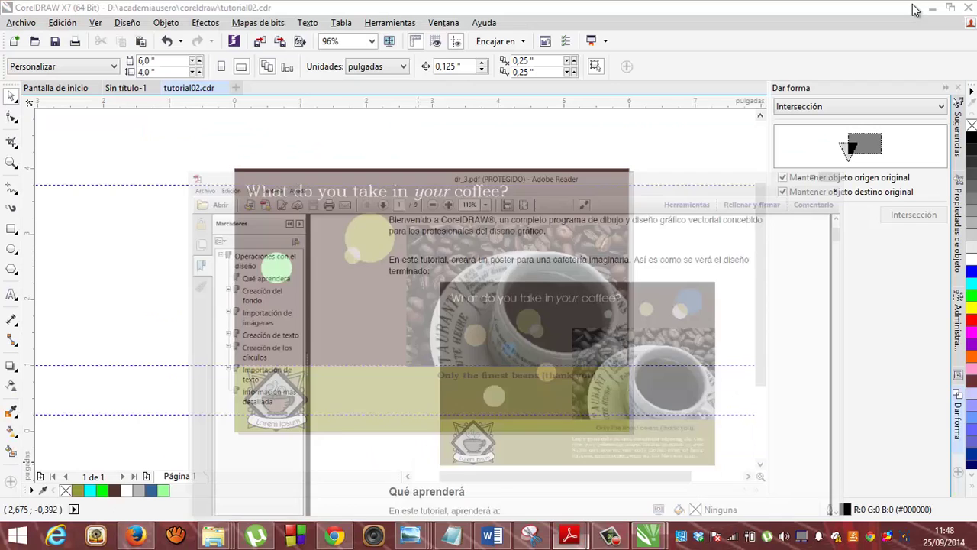
{"action": "left_click", "coordinate": [12, 249]}
{"action": "left_click_drag", "start_coordinate": [306, 314], "coordinate": [323, 332]}
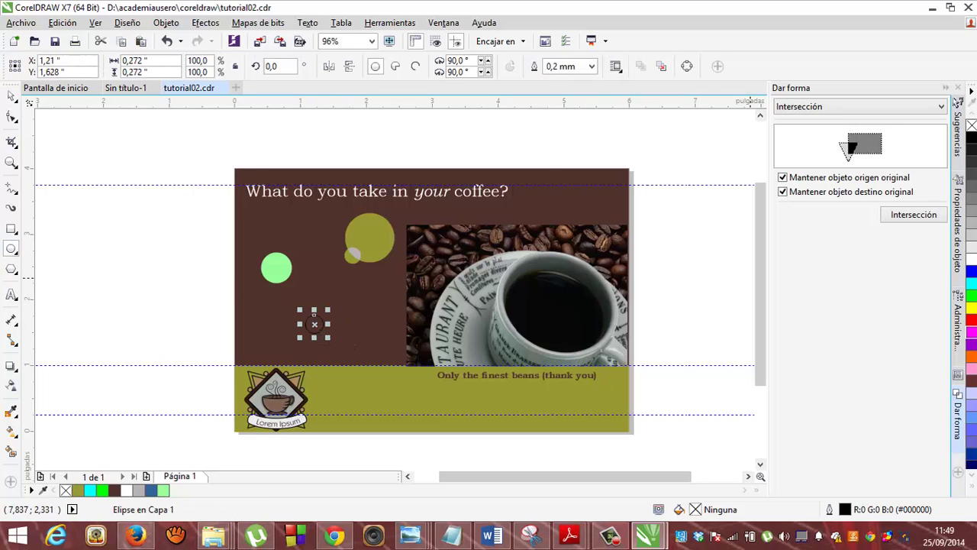
{"action": "left_click", "coordinate": [972, 344]}
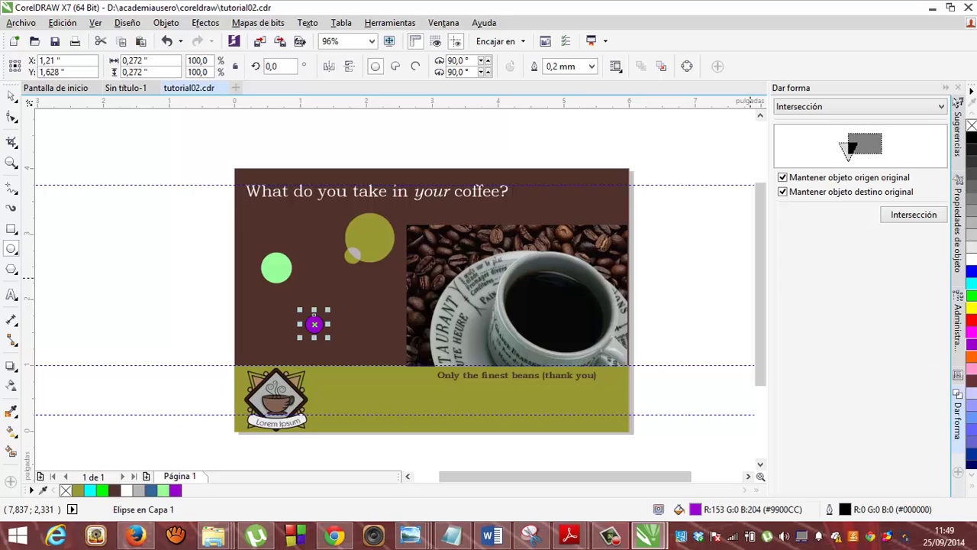
{"action": "right_click", "coordinate": [971, 124]}
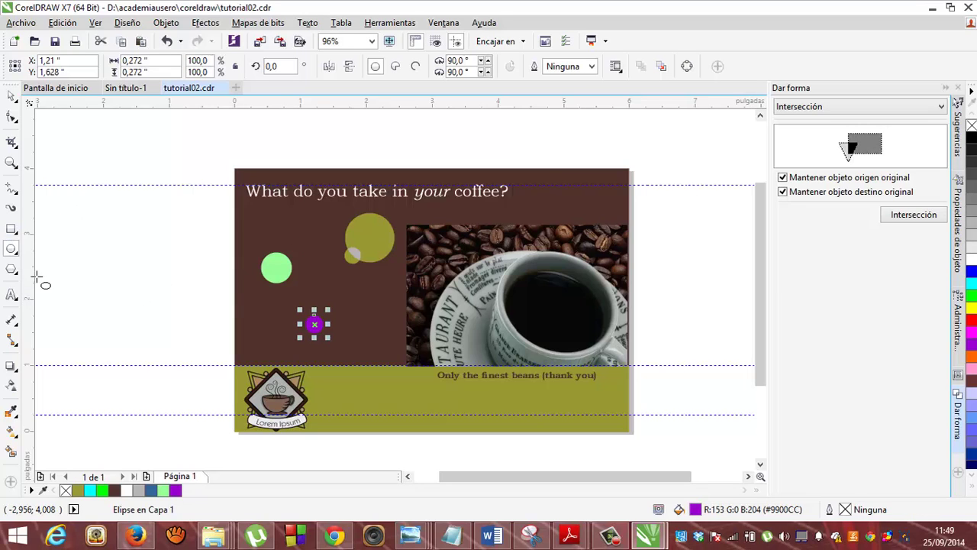
Step: Draw a circle about 0.4 inches wide above the coffee photo, filled orange #FF6600 and without outline
{"action": "left_click_drag", "start_coordinate": [538, 186], "coordinate": [569, 217]}
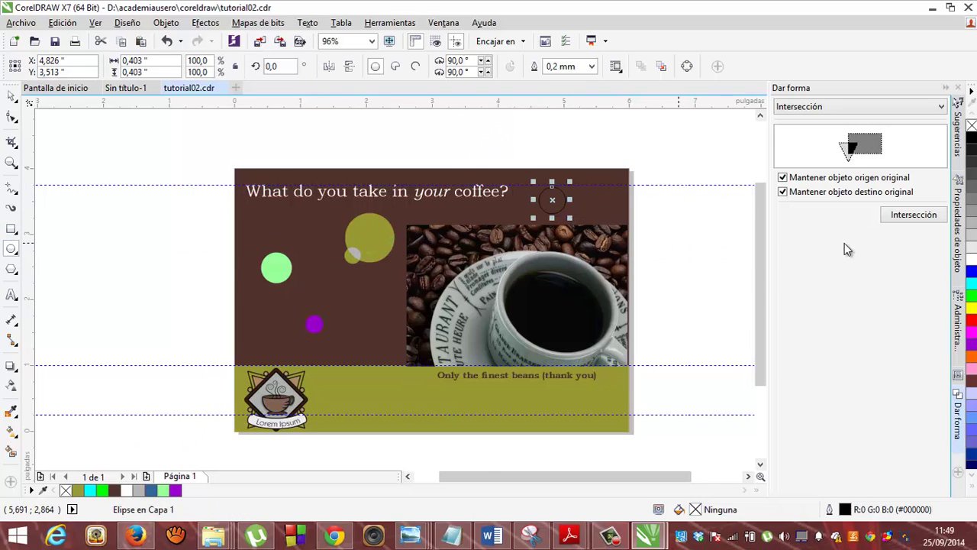
{"action": "left_click", "coordinate": [971, 355]}
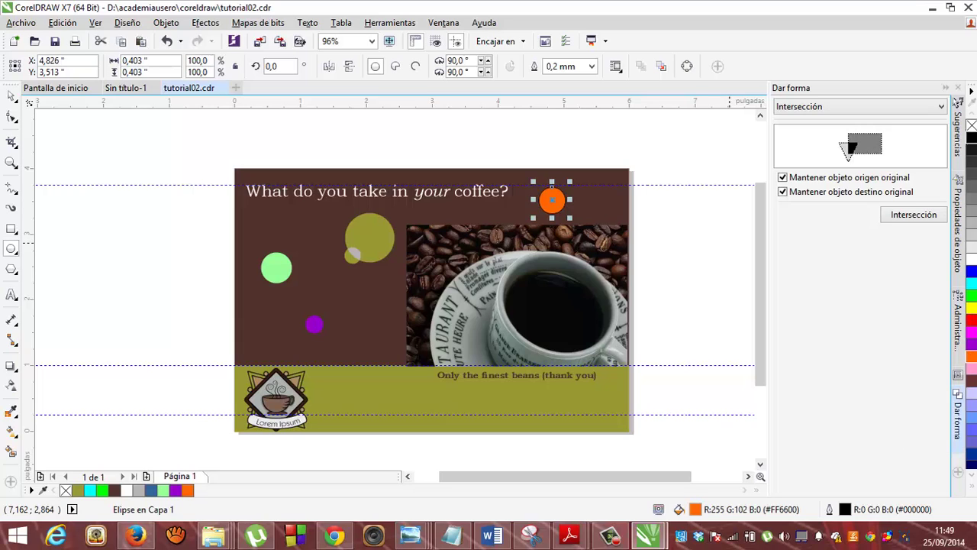
{"action": "right_click", "coordinate": [971, 125]}
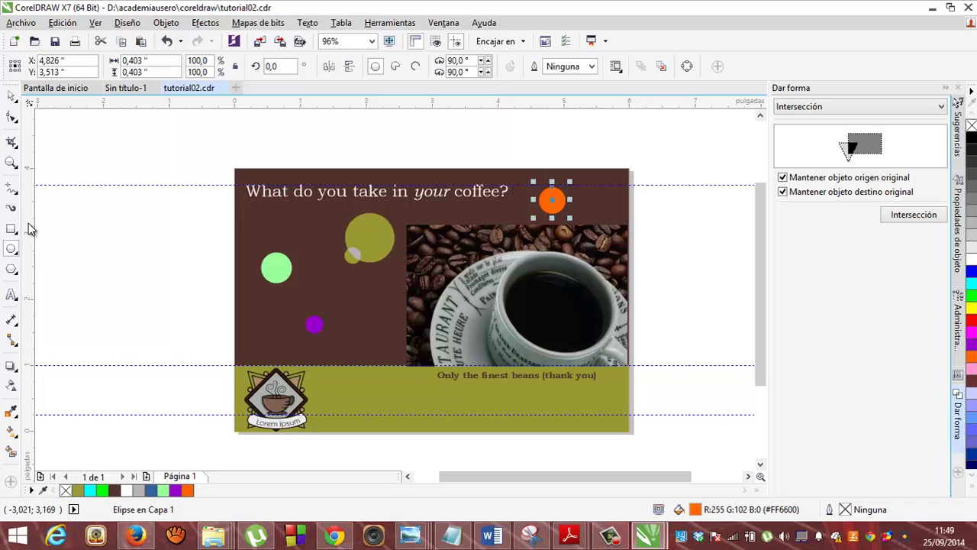
Step: Add vertical guidelines at the photo's left edge and at about 5.77 inches, plus a horizontal one along the page's bottom edge
{"action": "left_click_drag", "start_coordinate": [29, 227], "coordinate": [407, 238]}
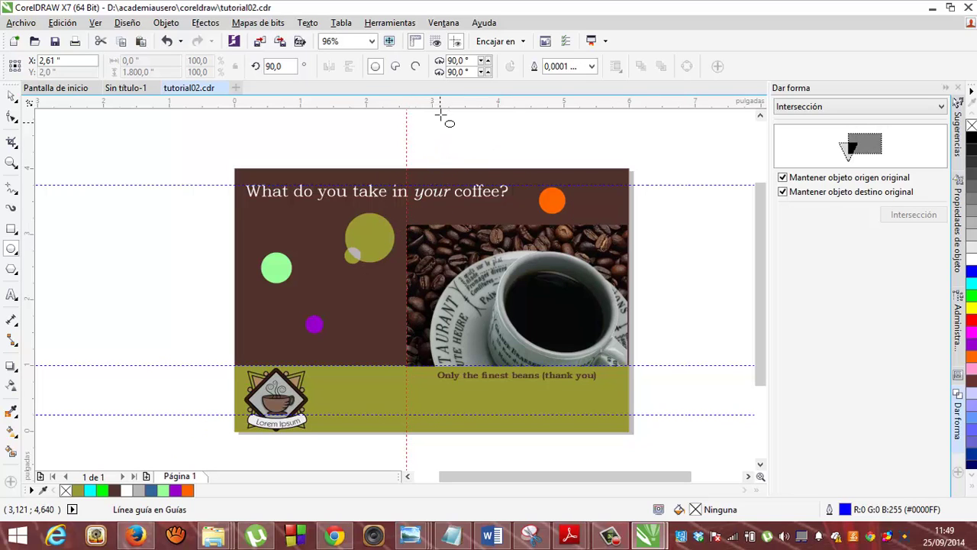
{"action": "left_click_drag", "start_coordinate": [441, 102], "coordinate": [419, 435]}
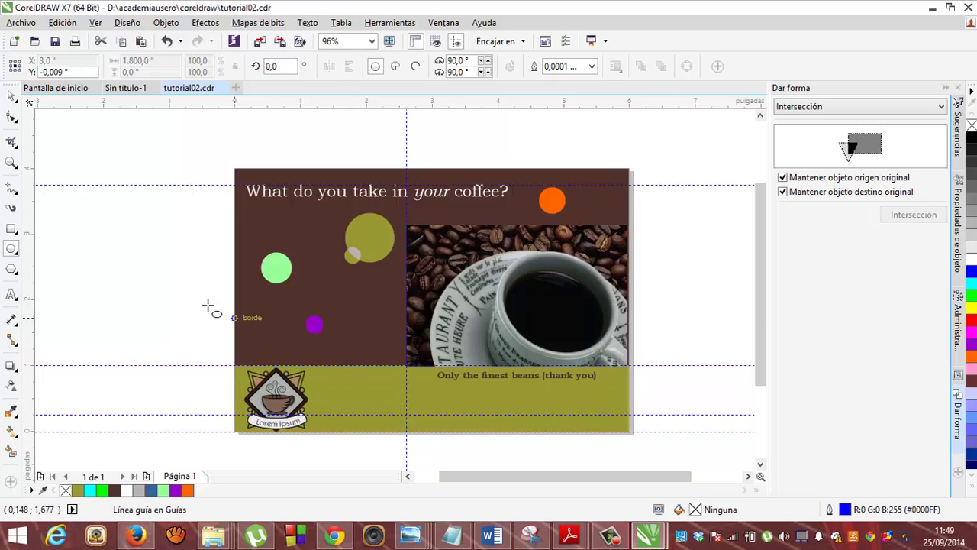
{"action": "left_click_drag", "start_coordinate": [29, 214], "coordinate": [615, 203]}
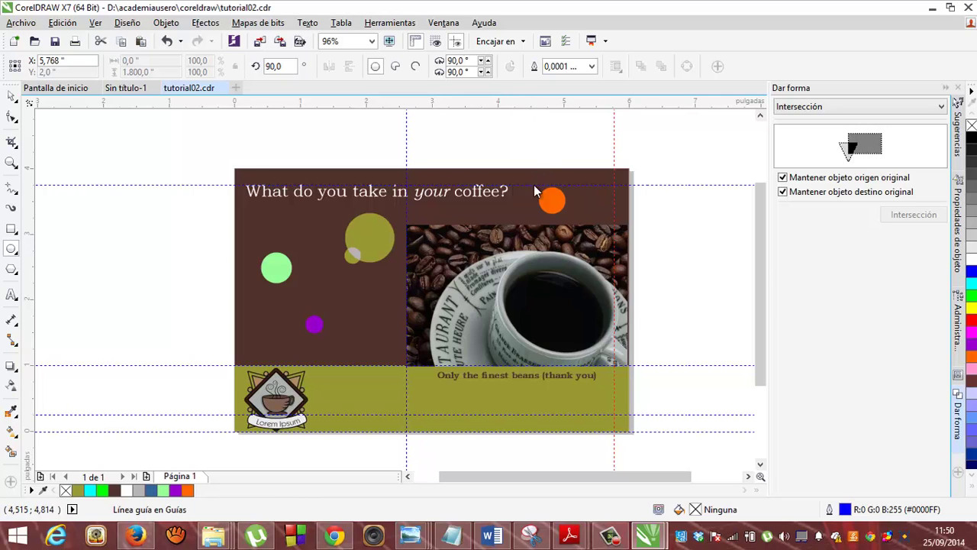
Step: Place a horizontal guideline just below the tagline in the olive band, at about 0.67 inches, and deselect it
{"action": "left_click_drag", "start_coordinate": [534, 187], "coordinate": [537, 381]}
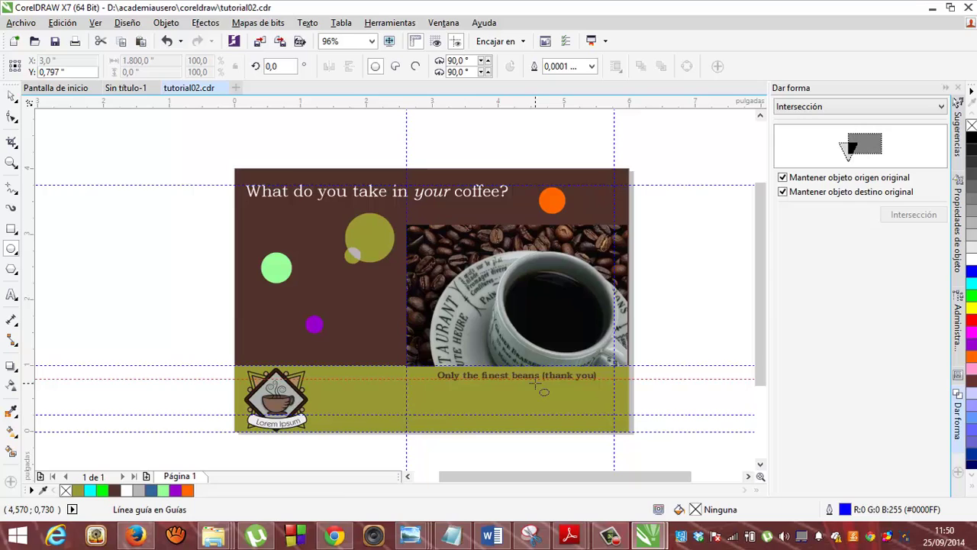
{"action": "key", "text": "Down"}
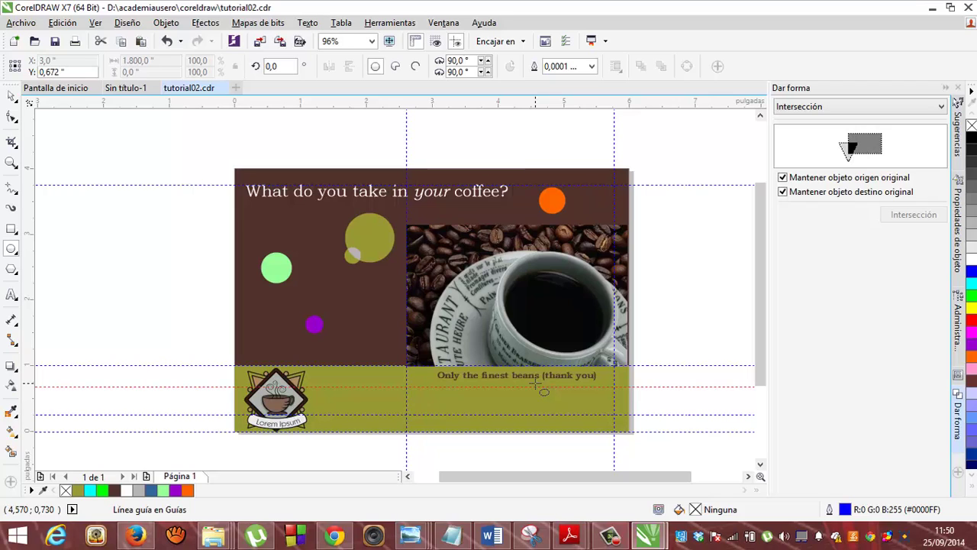
{"action": "key", "text": "Escape"}
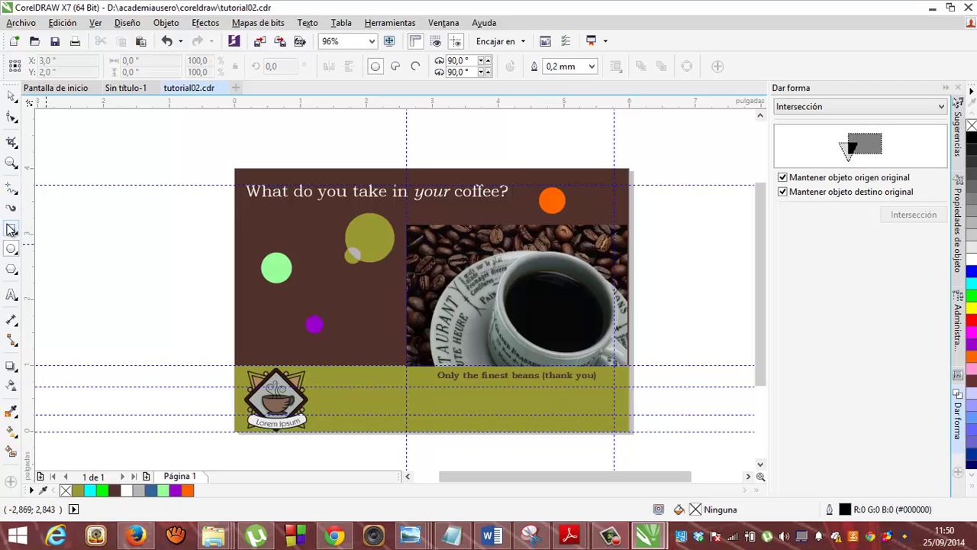
Step: Create a paragraph text frame about 3.15 by 0.41 inches between the guidelines below the tagline
{"action": "left_click", "coordinate": [12, 296]}
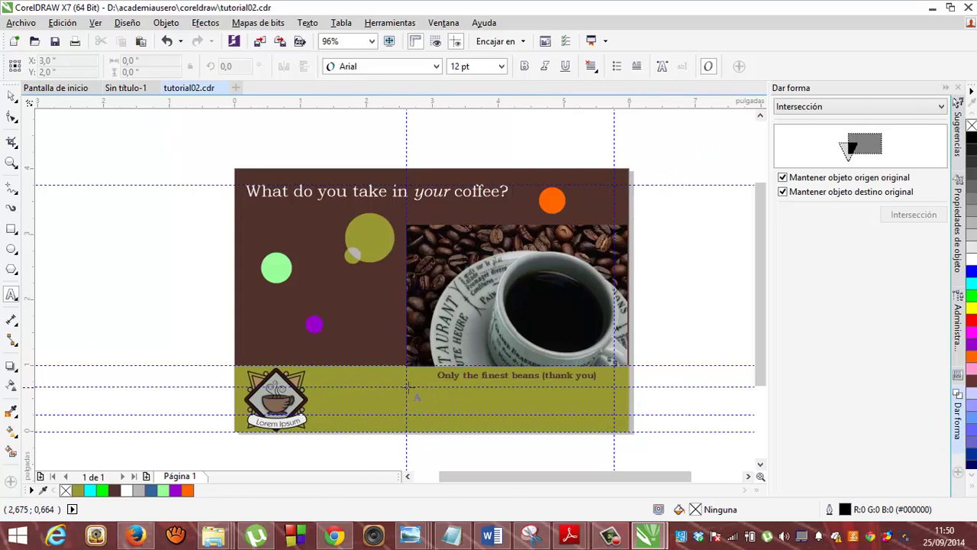
{"action": "left_click_drag", "start_coordinate": [413, 396], "coordinate": [612, 414]}
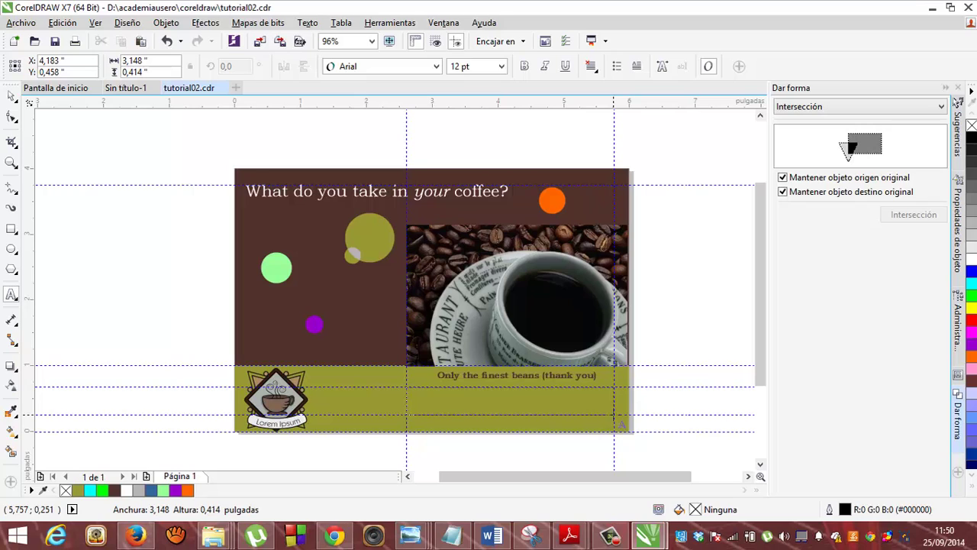
{"action": "left_click_drag", "start_coordinate": [613, 413], "coordinate": [612, 414]}
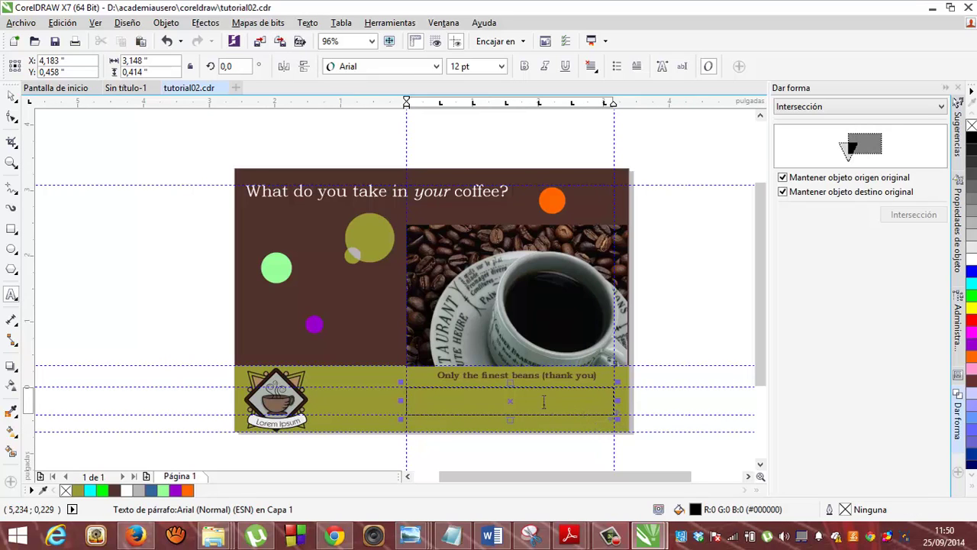
Step: Set the paragraph frame's font to Times New Roman at 8 pt
{"action": "left_click", "coordinate": [436, 66]}
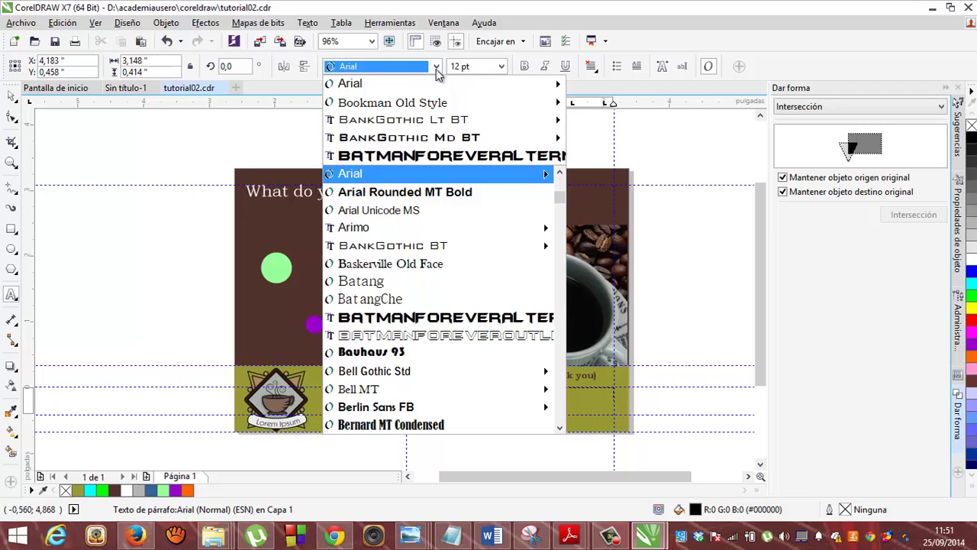
{"action": "type", "text": "thi"}
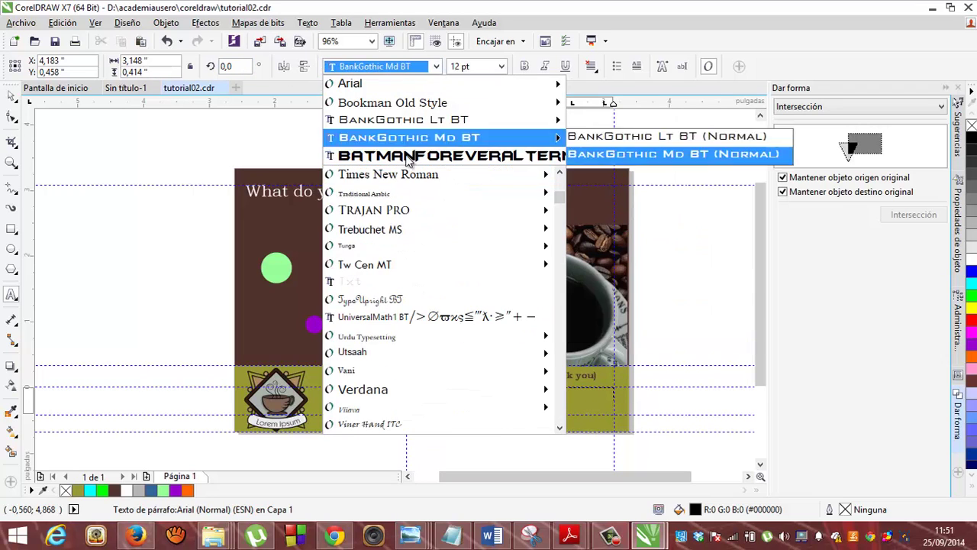
{"action": "left_click", "coordinate": [388, 174]}
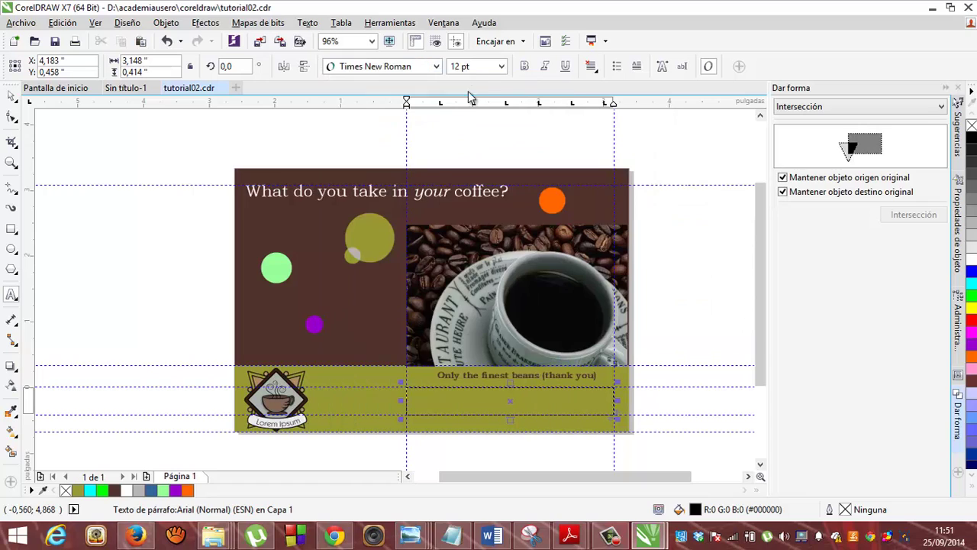
{"action": "left_click", "coordinate": [501, 66]}
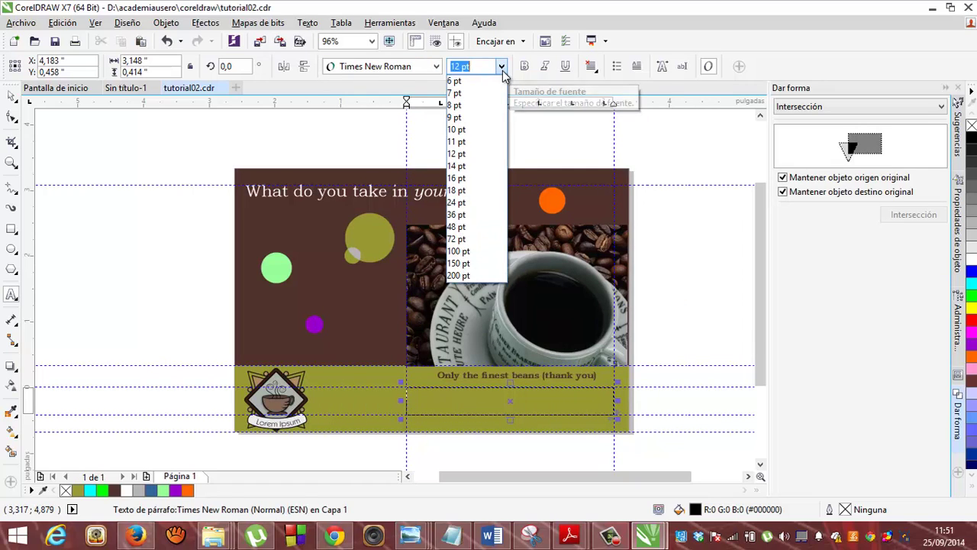
{"action": "left_click", "coordinate": [467, 108]}
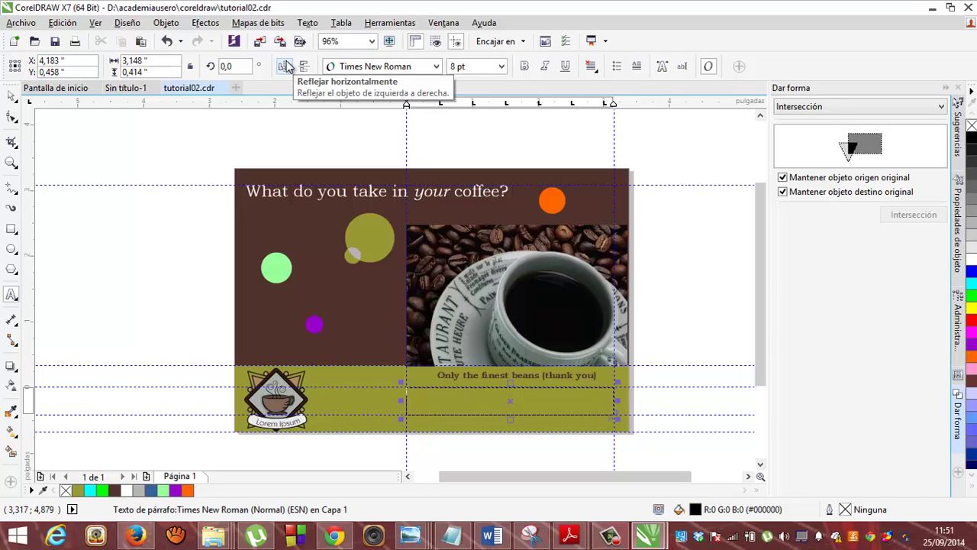
Step: Fully justify the paragraph frame's text and set its colour to white #FFFFFF
{"action": "left_click", "coordinate": [591, 70]}
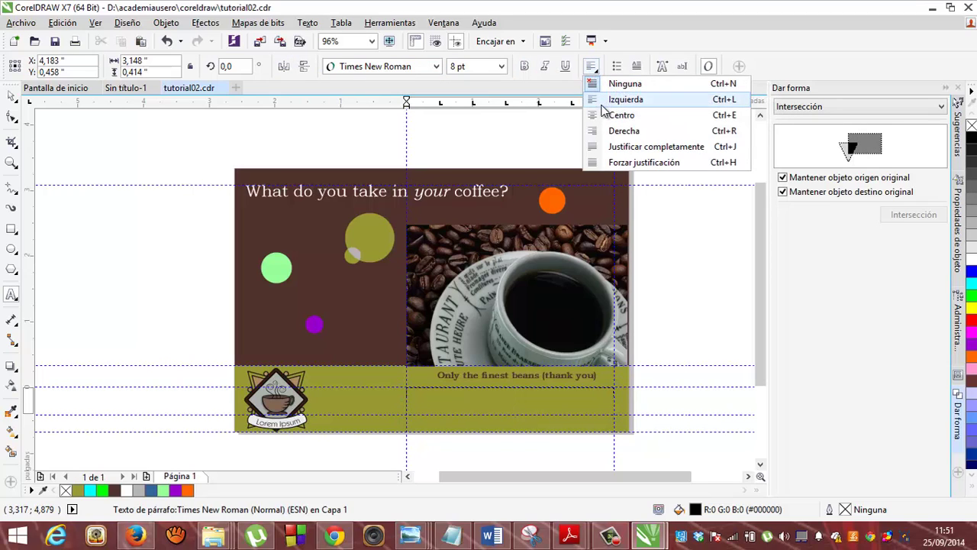
{"action": "left_click", "coordinate": [611, 148]}
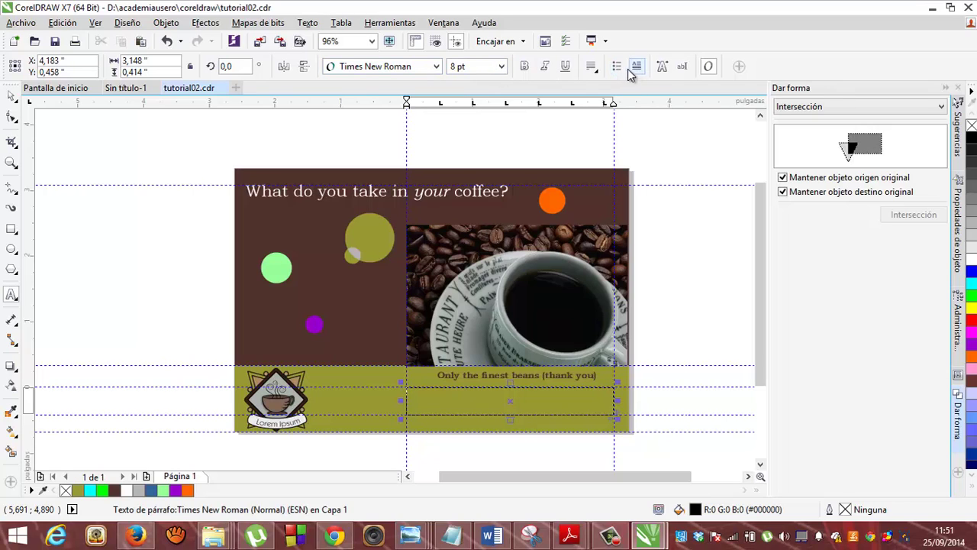
{"action": "left_click", "coordinate": [709, 67]}
{"action": "left_click", "coordinate": [973, 254]}
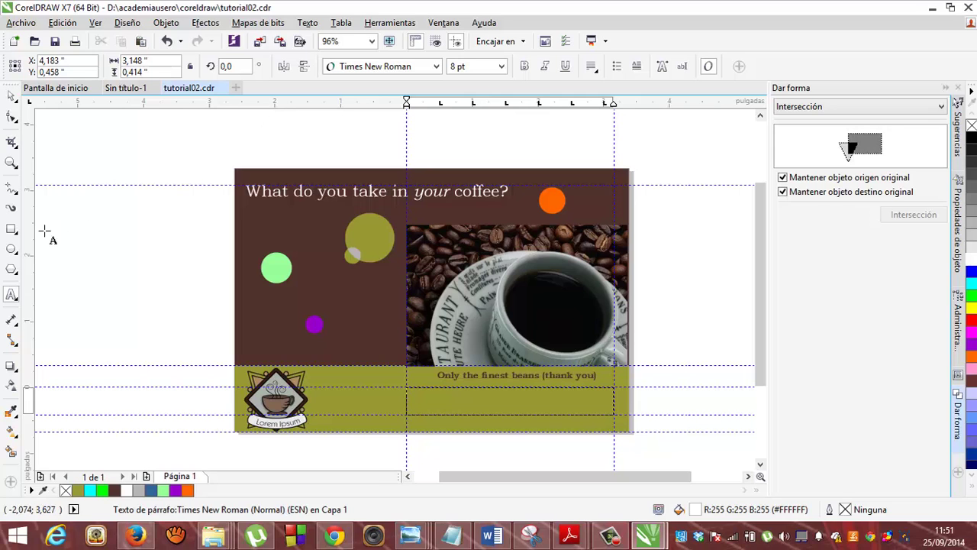
Step: Switch to File Explorer and copy text.txt from the Tutor Files folder
{"action": "mouse_move", "coordinate": [218, 527]}
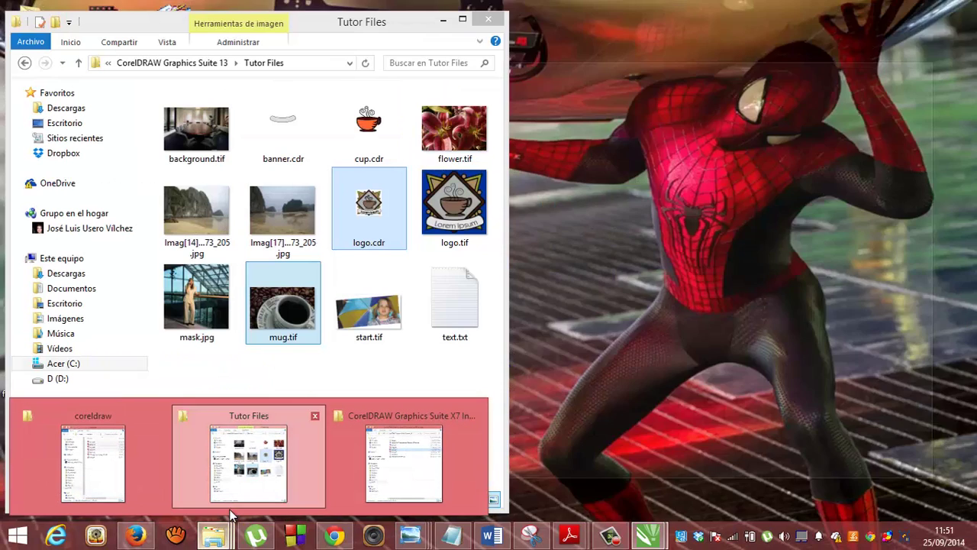
{"action": "left_click", "coordinate": [251, 462]}
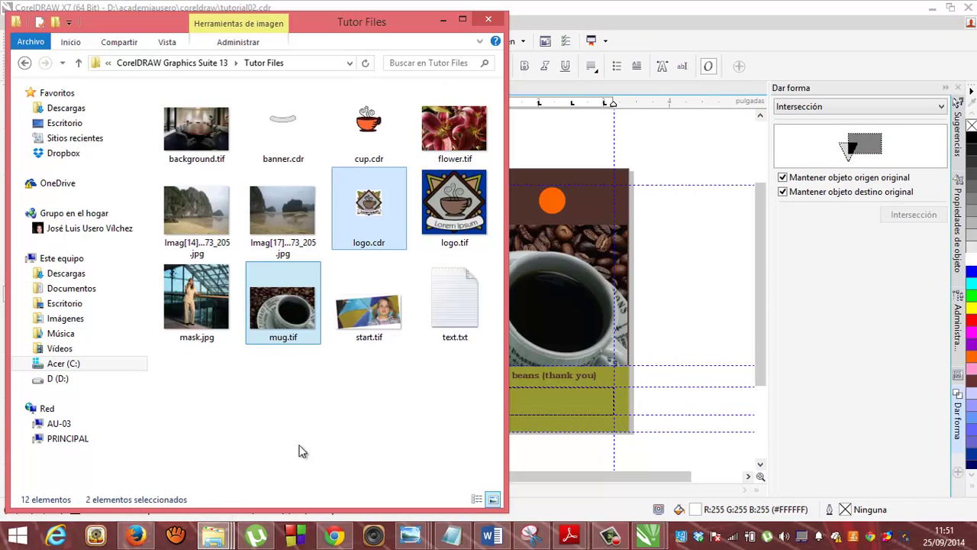
{"action": "left_click", "coordinate": [451, 304]}
{"action": "right_click", "coordinate": [451, 304]}
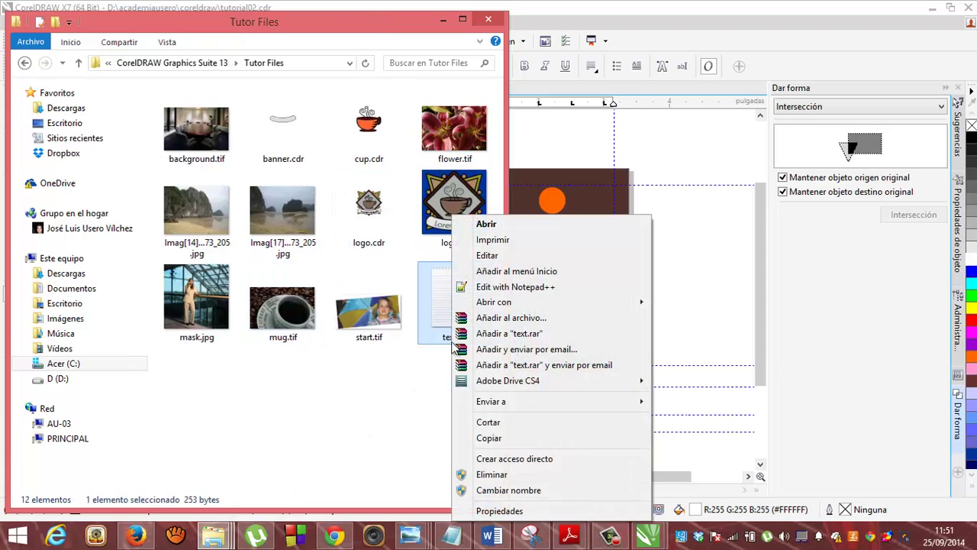
{"action": "left_click", "coordinate": [481, 440]}
{"action": "mouse_move", "coordinate": [212, 538]}
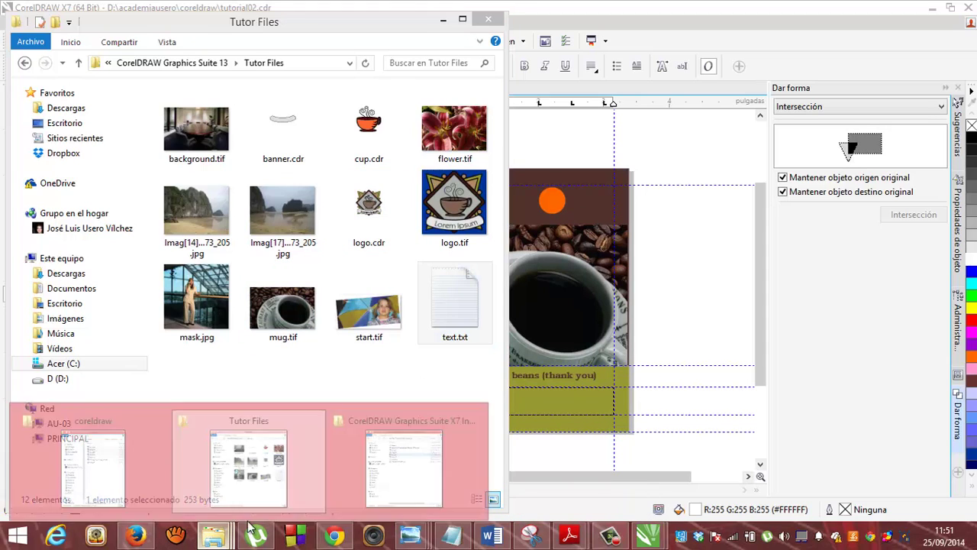
{"action": "left_click", "coordinate": [377, 482]}
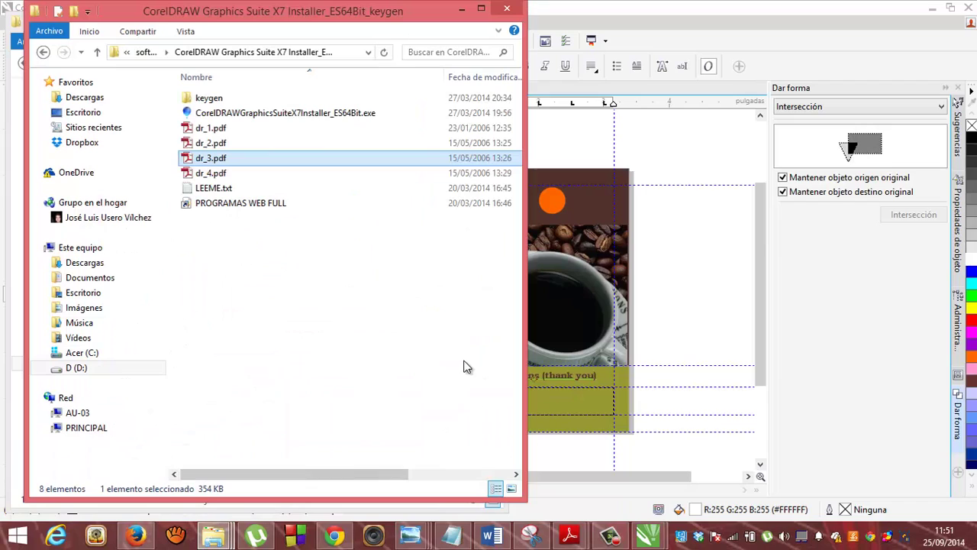
{"action": "right_click", "coordinate": [268, 261]}
{"action": "left_click", "coordinate": [247, 285]}
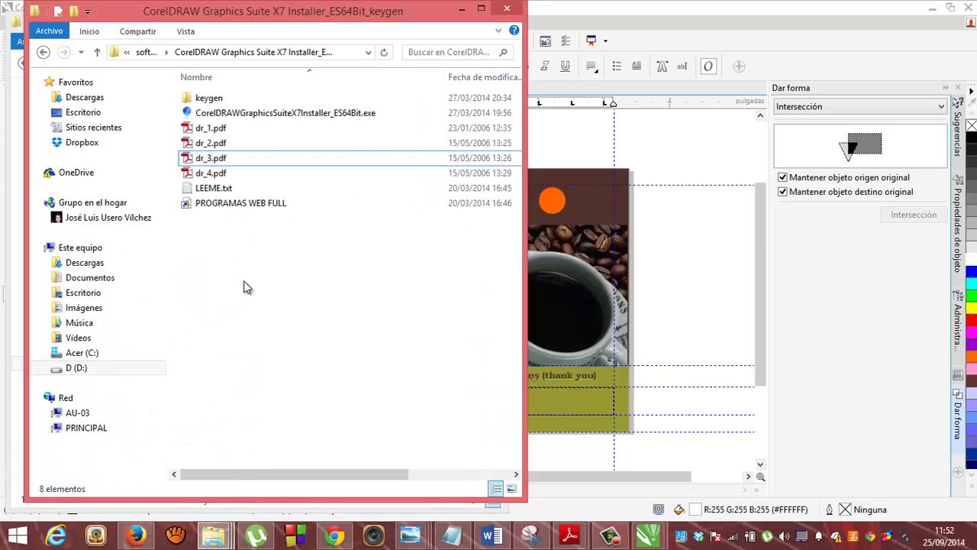
Step: Paste the copied text.txt into the coreldraw folder
{"action": "mouse_move", "coordinate": [213, 537]}
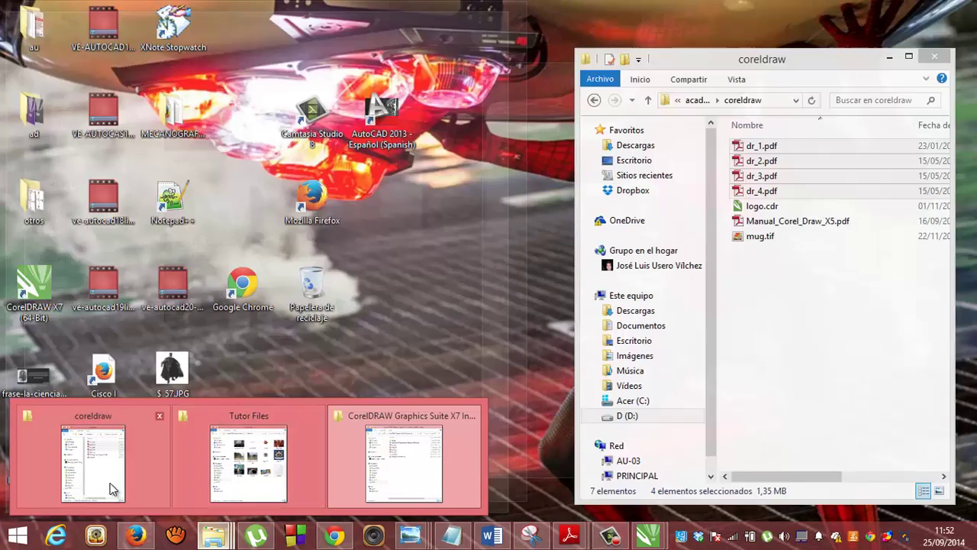
{"action": "left_click", "coordinate": [93, 463]}
{"action": "right_click", "coordinate": [803, 325]}
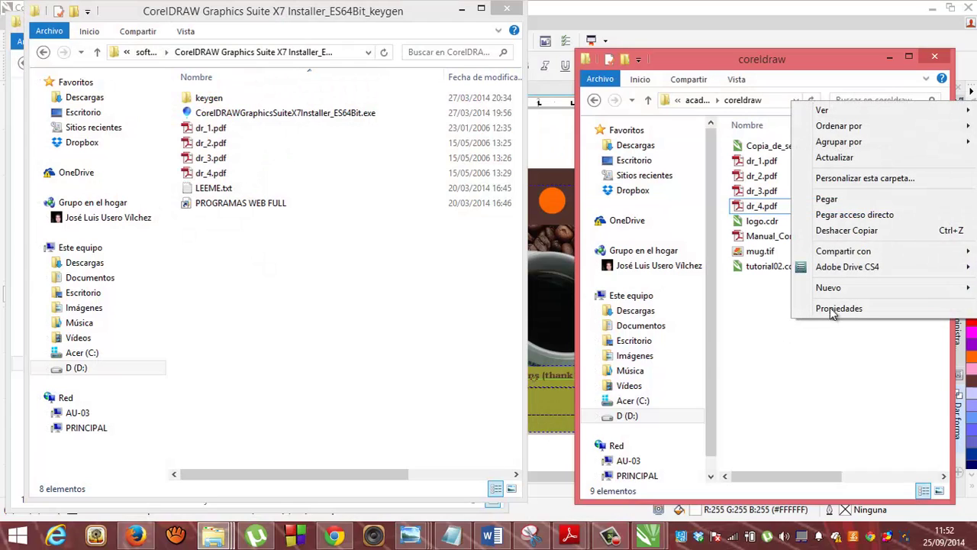
{"action": "left_click", "coordinate": [851, 201]}
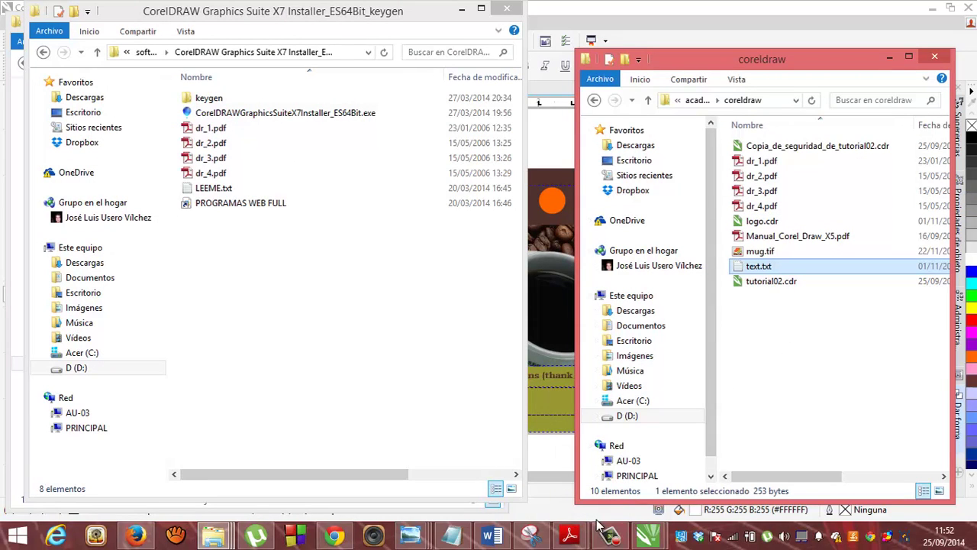
Step: Return to tutorial02.cdr in CorelDRAW and import text.txt from D:\academiausero\coreldraw into the paragraph frame, discarding fonts and formatting
{"action": "left_click", "coordinate": [653, 533]}
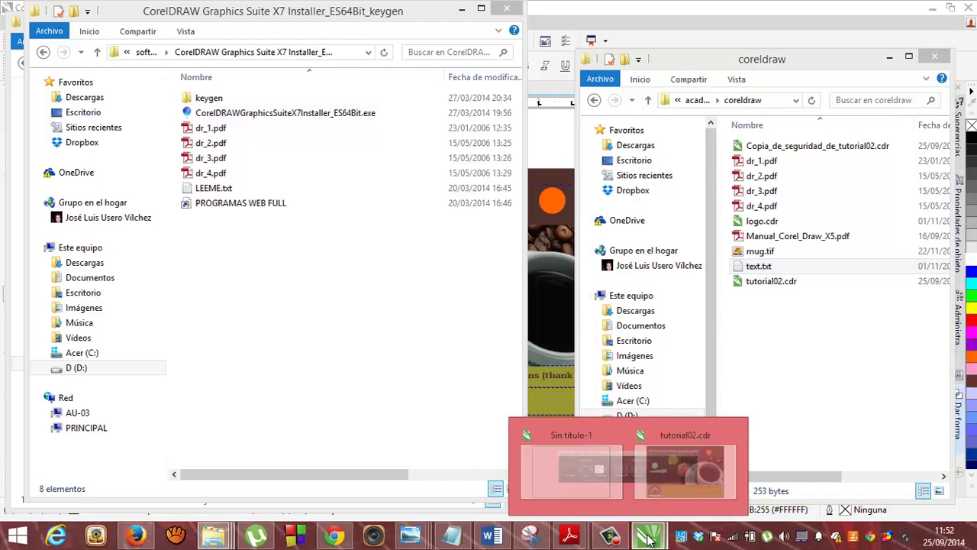
{"action": "left_click", "coordinate": [679, 489]}
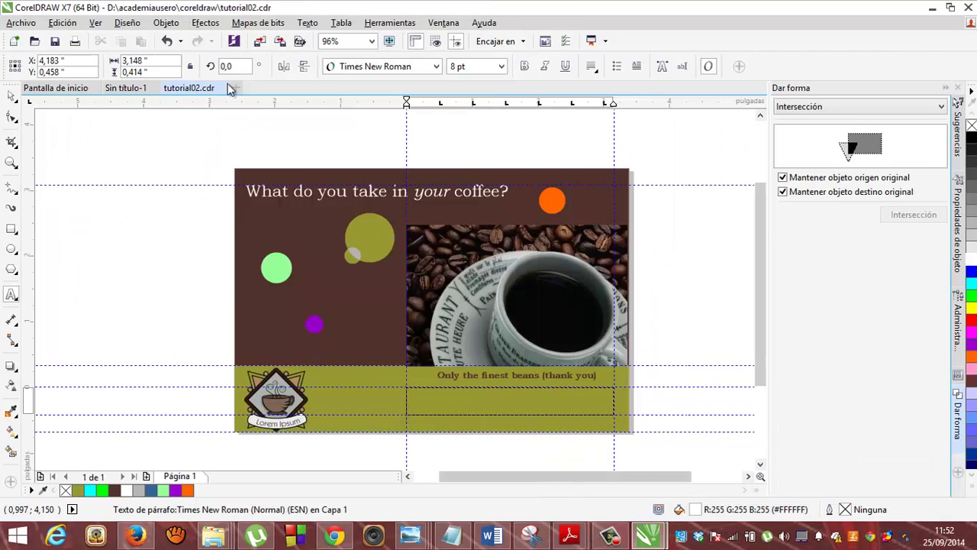
{"action": "left_click", "coordinate": [32, 24]}
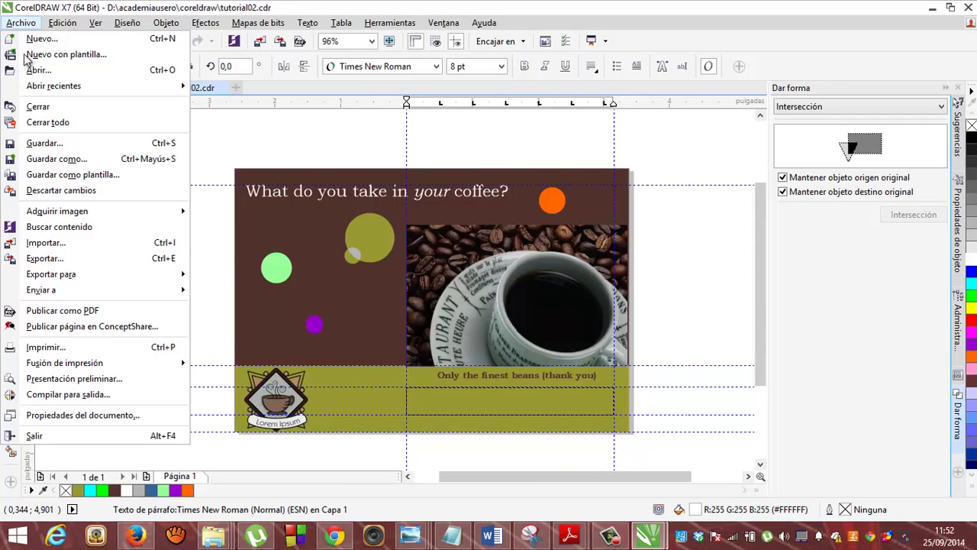
{"action": "left_click", "coordinate": [66, 241]}
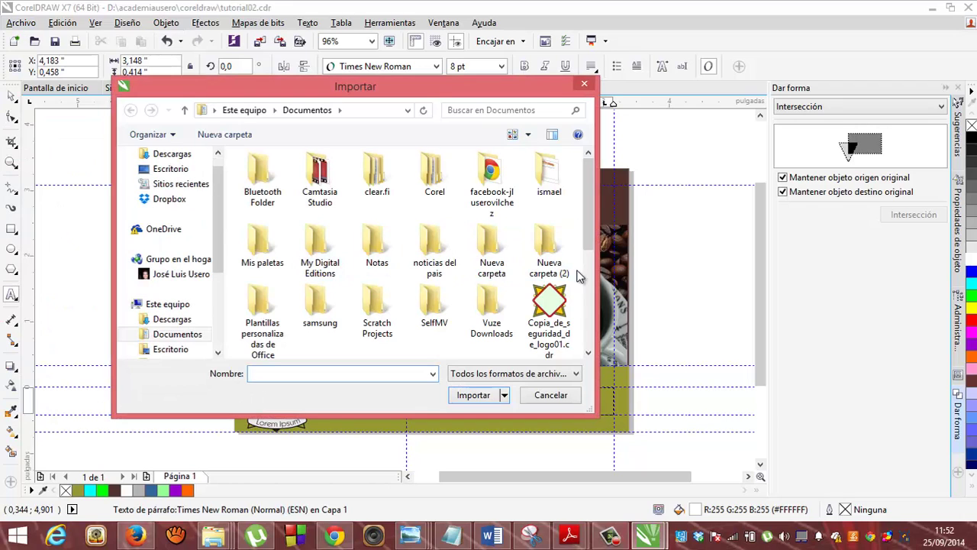
{"action": "scroll", "coordinate": [216, 339], "scroll_direction": "down", "scroll_amount": 3}
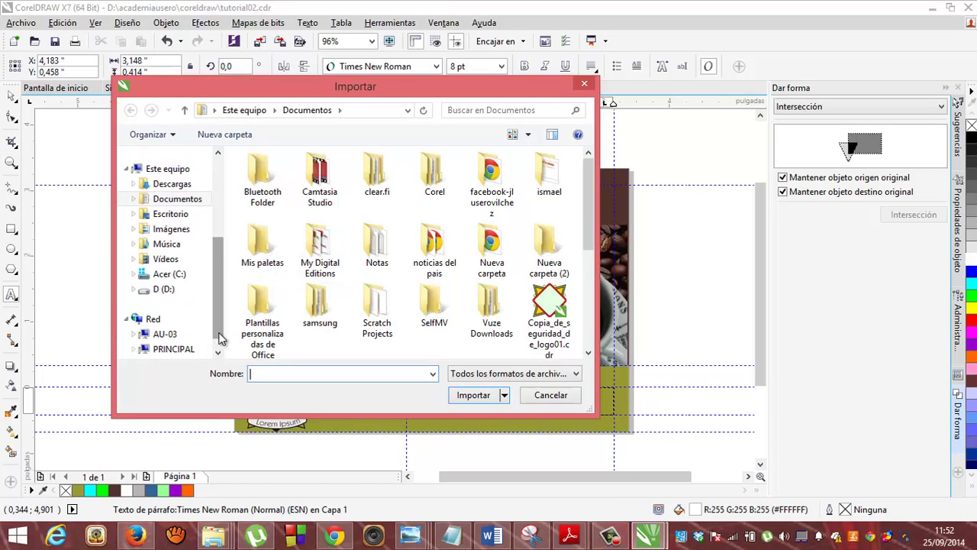
{"action": "left_click", "coordinate": [162, 288]}
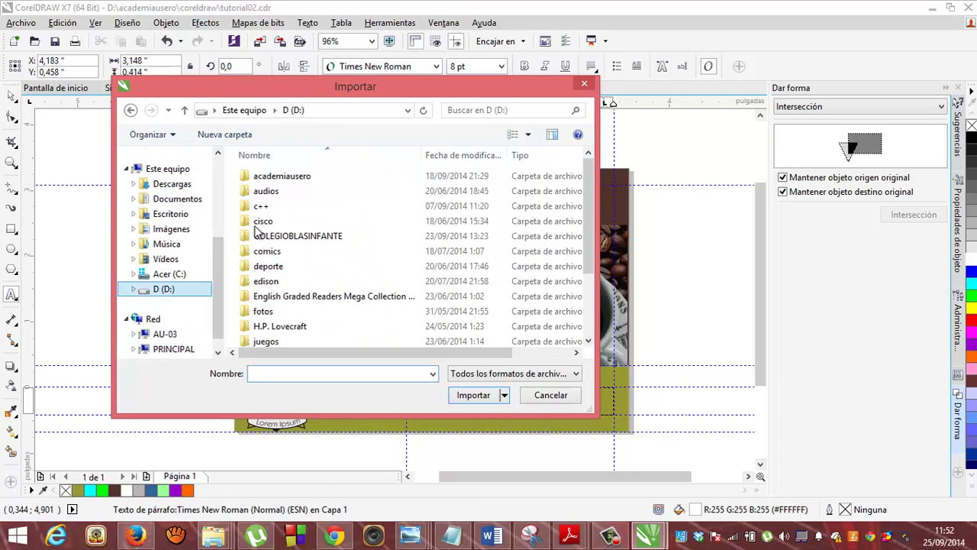
{"action": "double_click", "coordinate": [290, 177]}
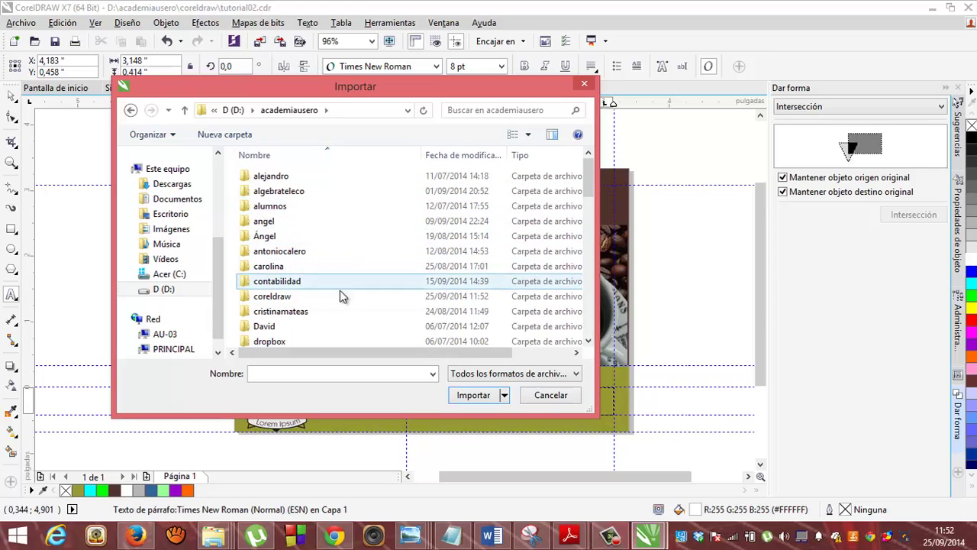
{"action": "double_click", "coordinate": [294, 296]}
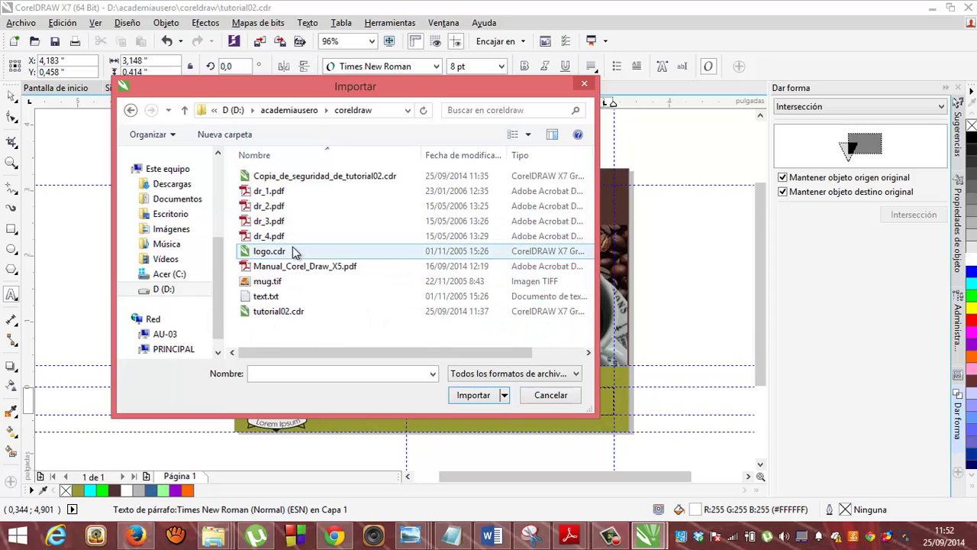
{"action": "double_click", "coordinate": [277, 298]}
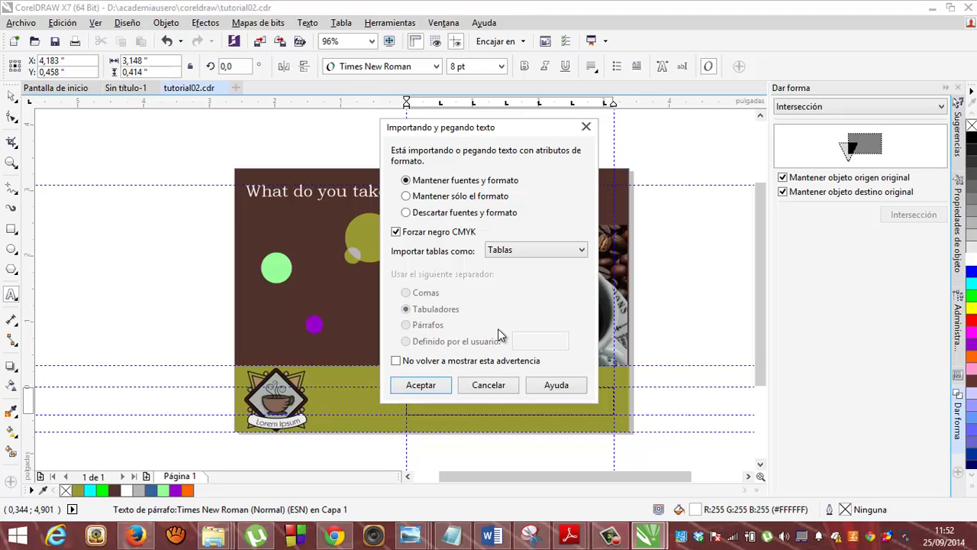
{"action": "left_click", "coordinate": [416, 214]}
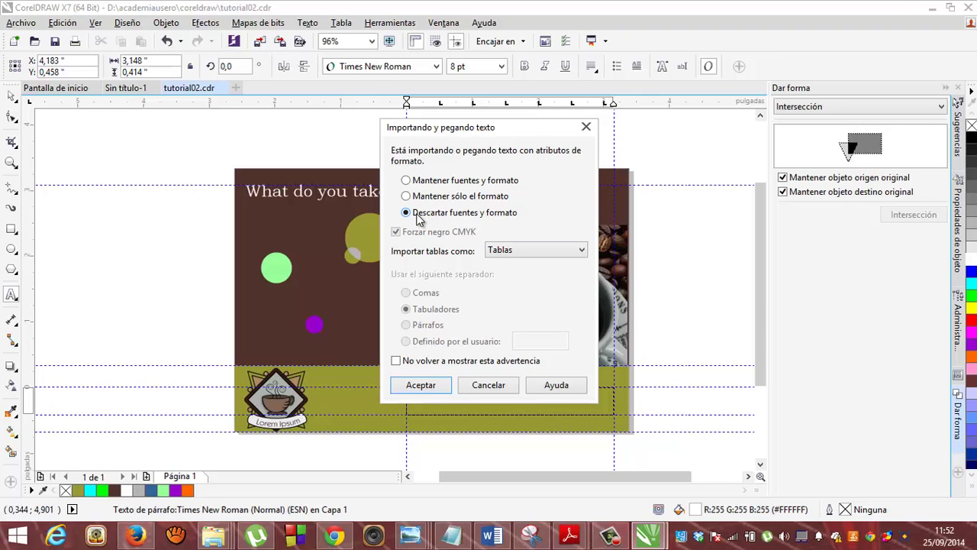
{"action": "left_click", "coordinate": [432, 387]}
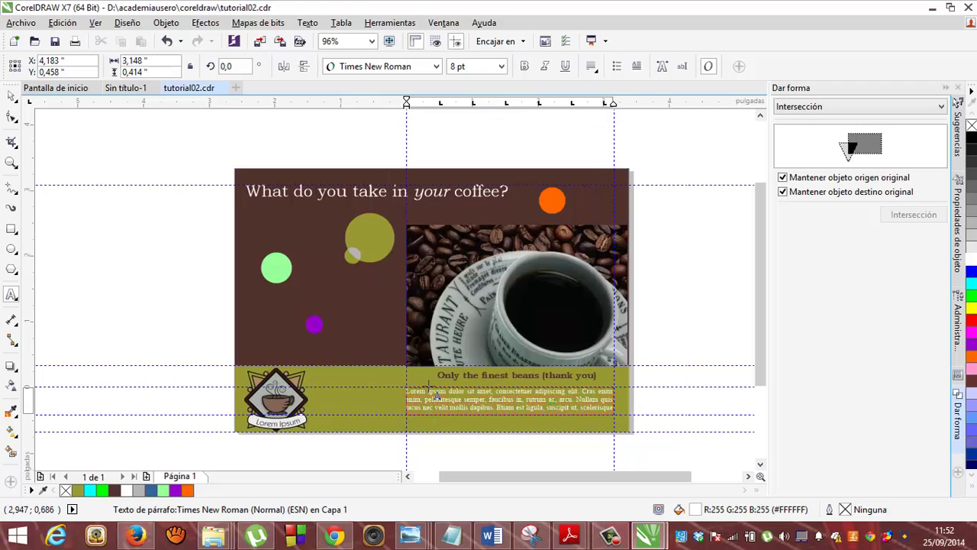
Step: Hide the guidelines and deselect the paragraph text frame
{"action": "left_click", "coordinate": [99, 24]}
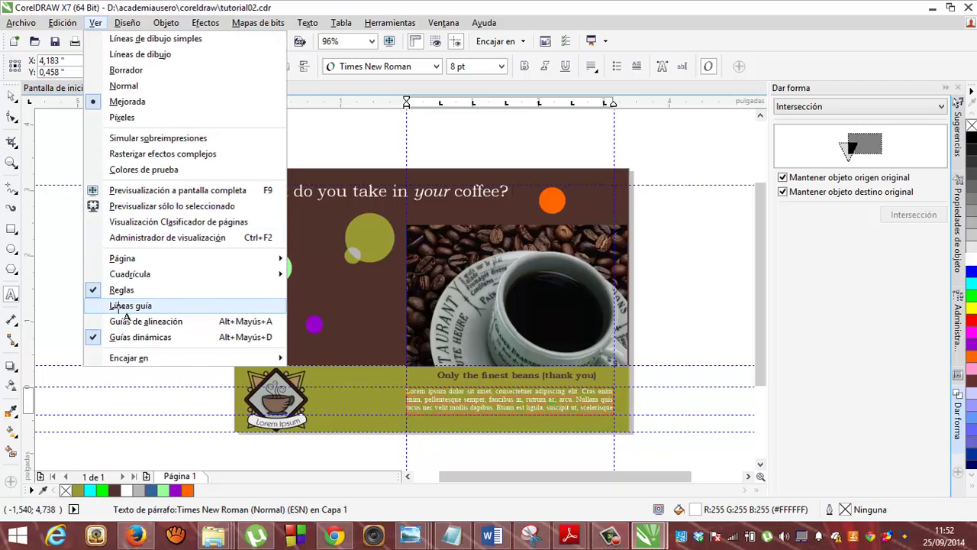
{"action": "left_click", "coordinate": [118, 306]}
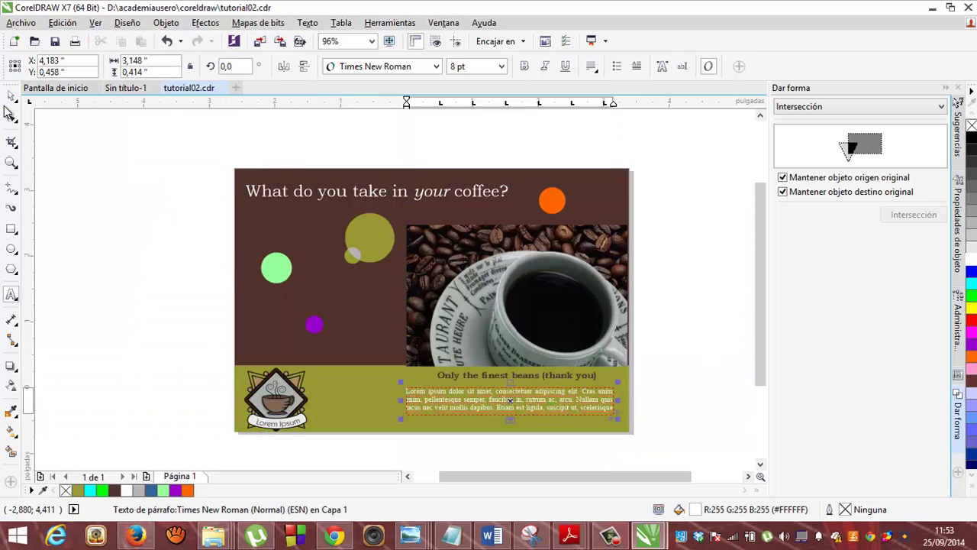
{"action": "left_click", "coordinate": [141, 219]}
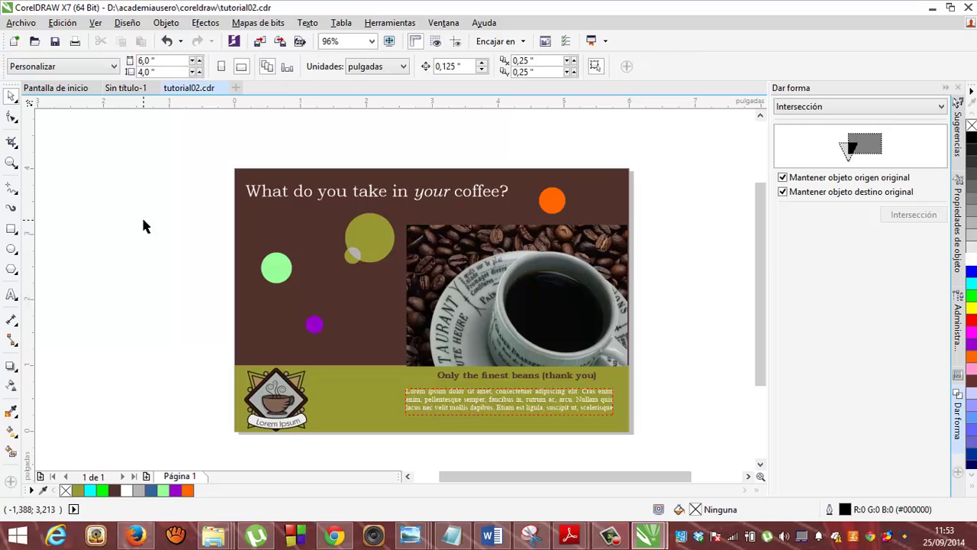